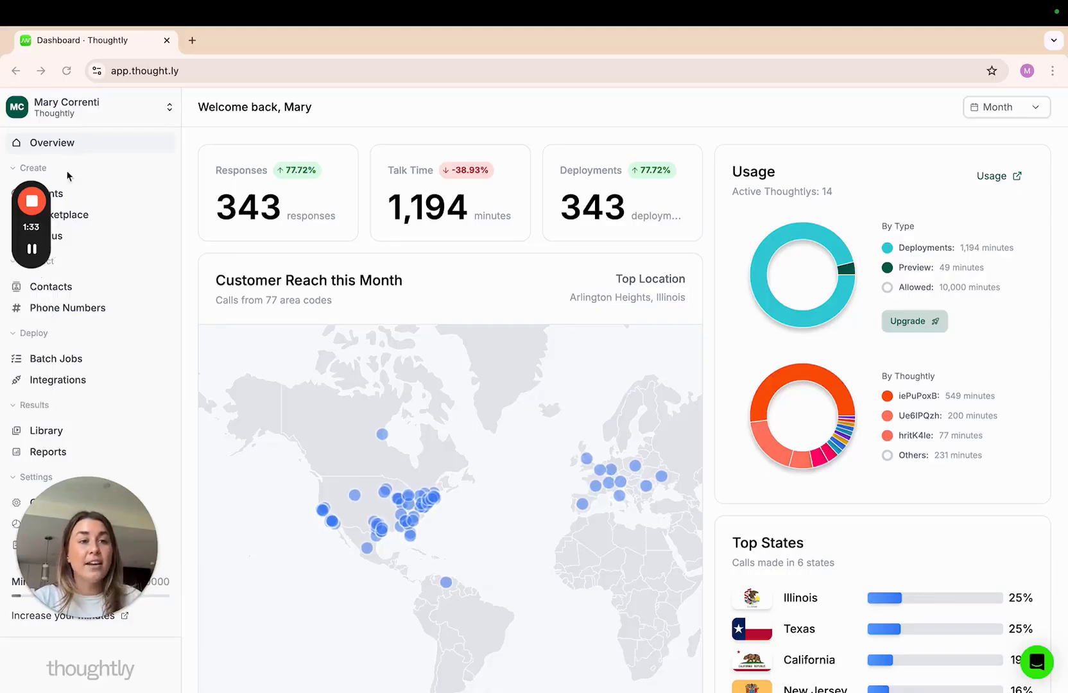
Step: Start a new thoughtly from the Agents page and title it Outbound Sales Agent
click(71, 201)
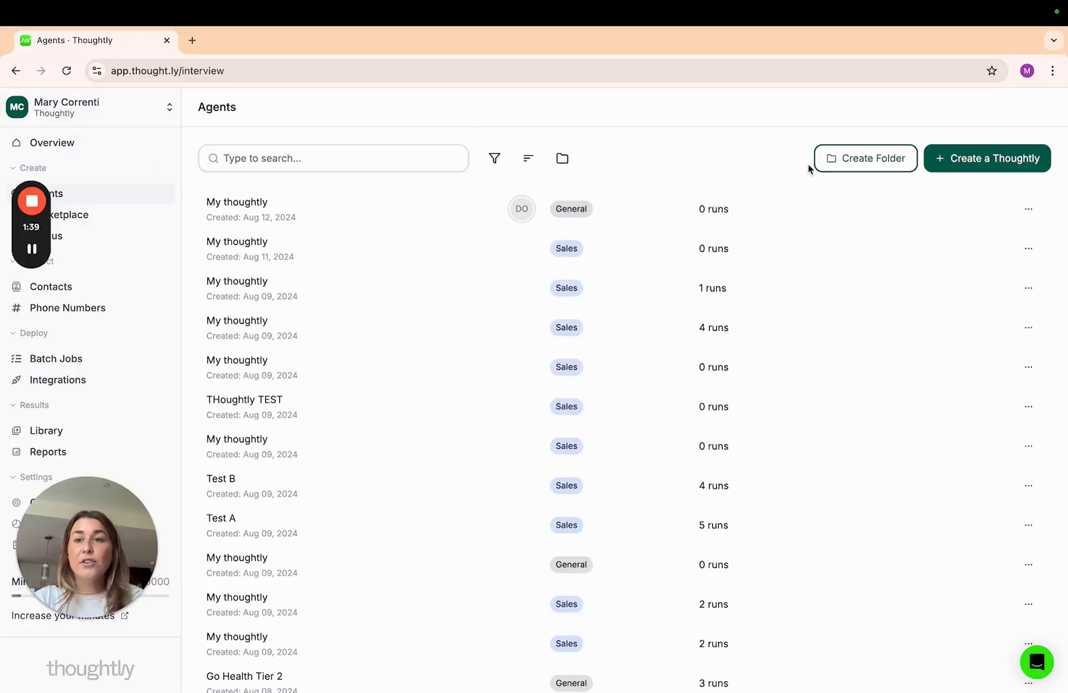
click(955, 163)
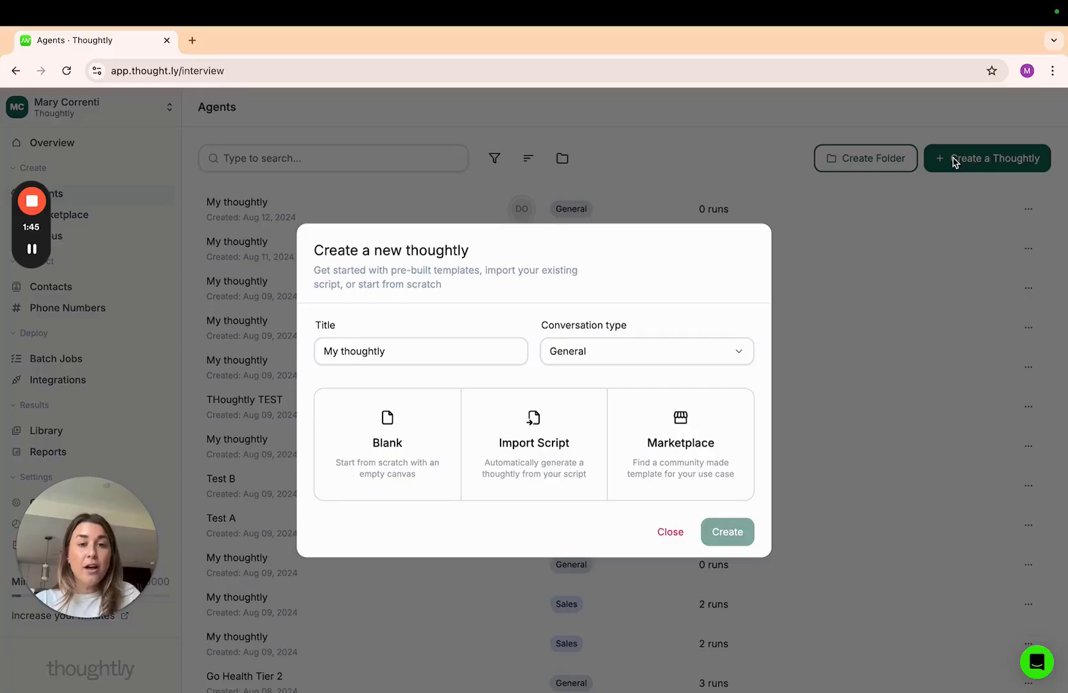
triple_click(406, 341)
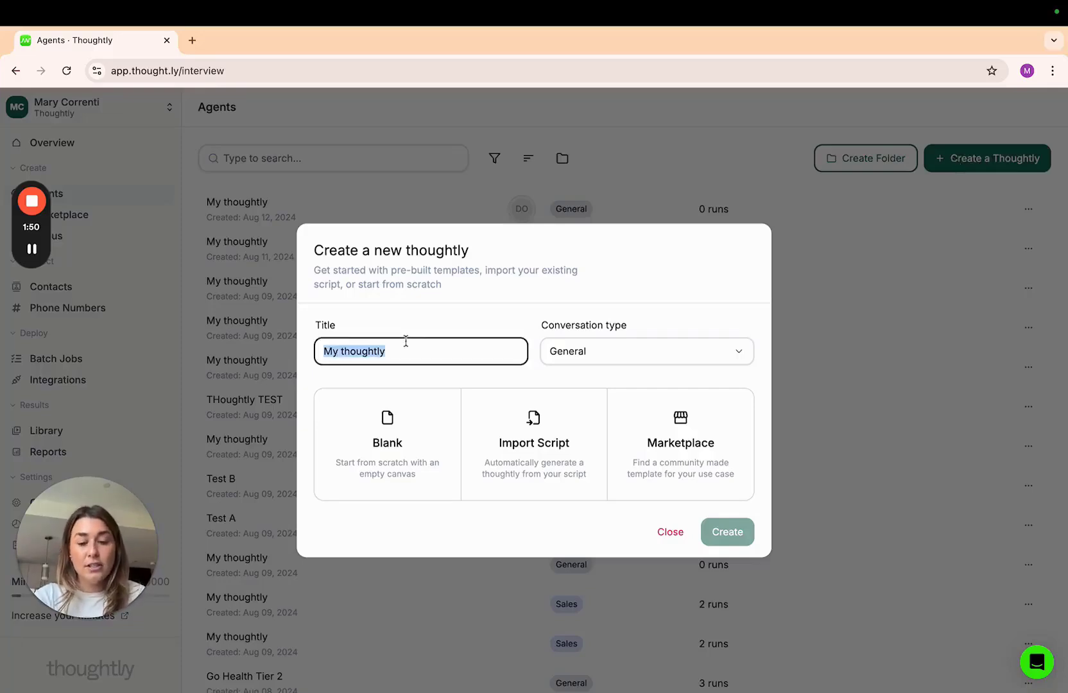
text(Outbou)
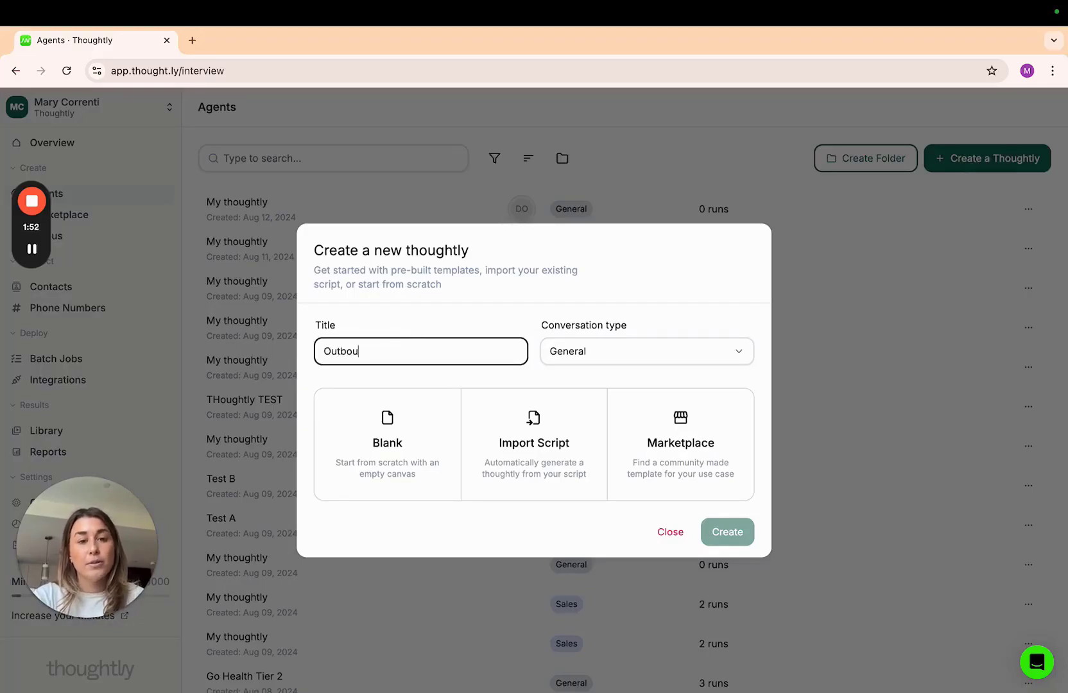
text(nd Sales Agent)
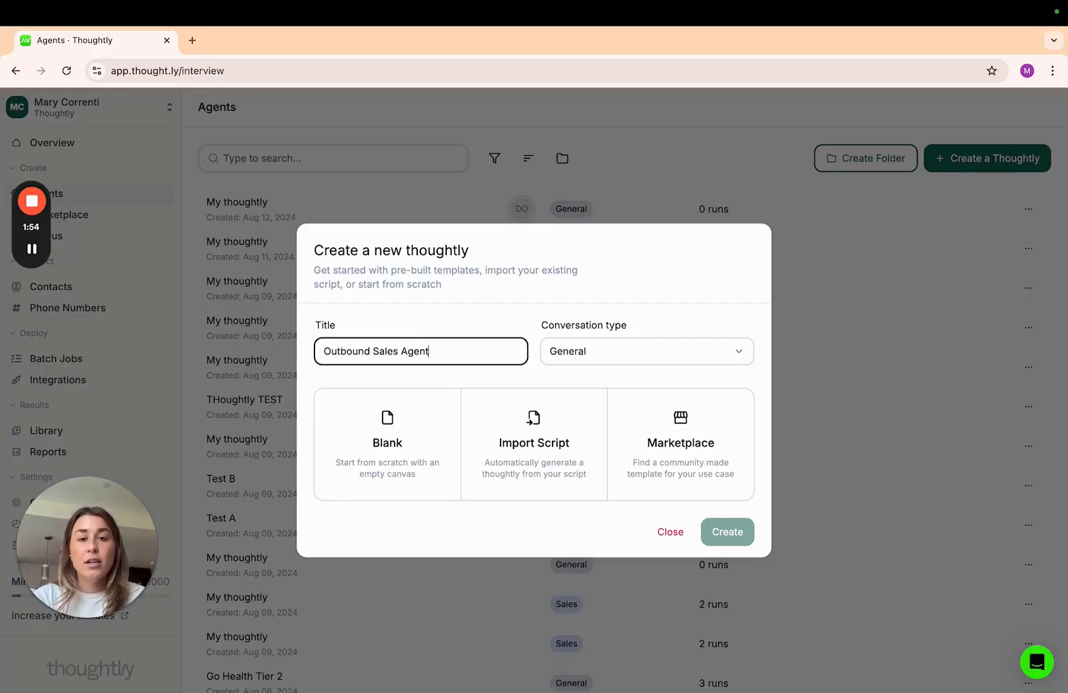
Step: Set the conversation type to Sales and create the thoughtly from a blank canvas
click(604, 355)
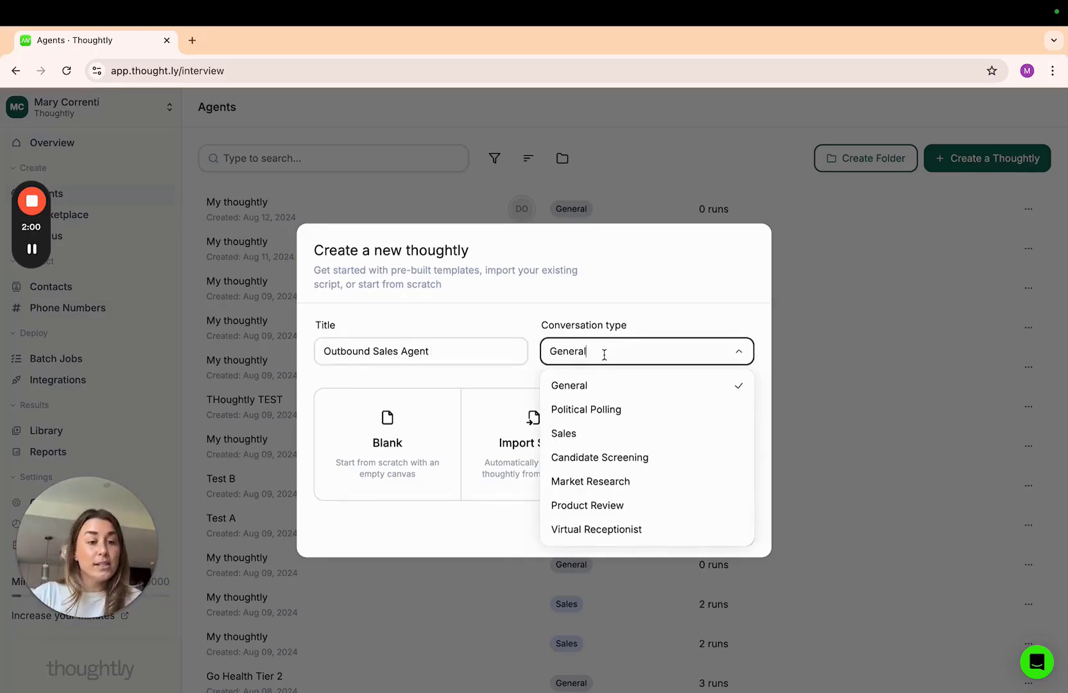
click(603, 438)
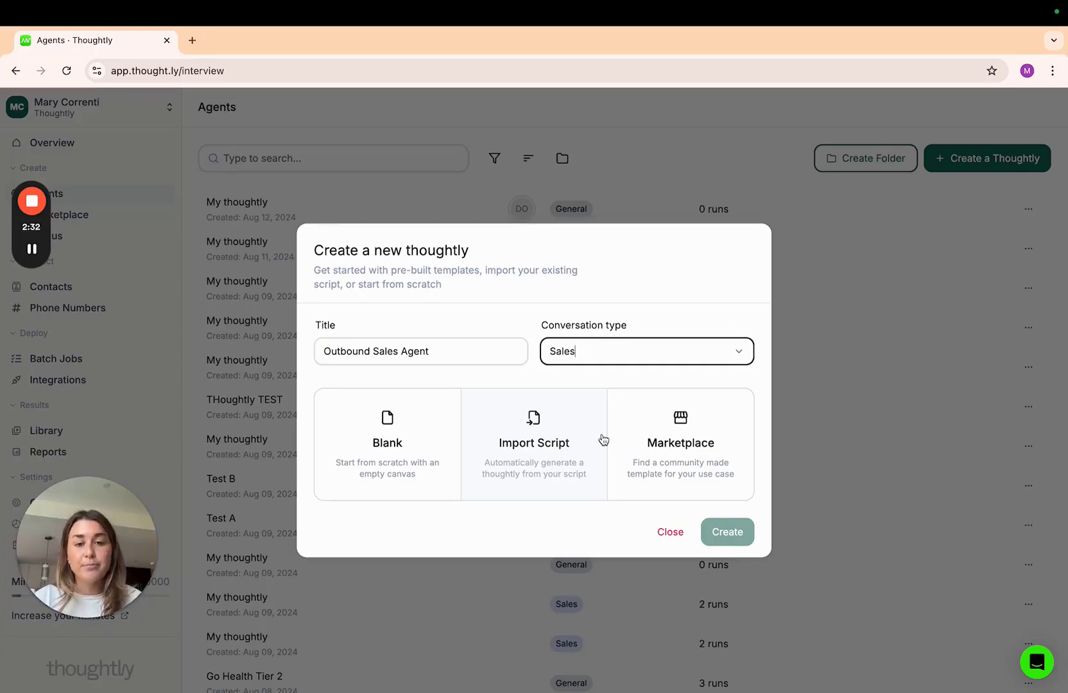
click(422, 443)
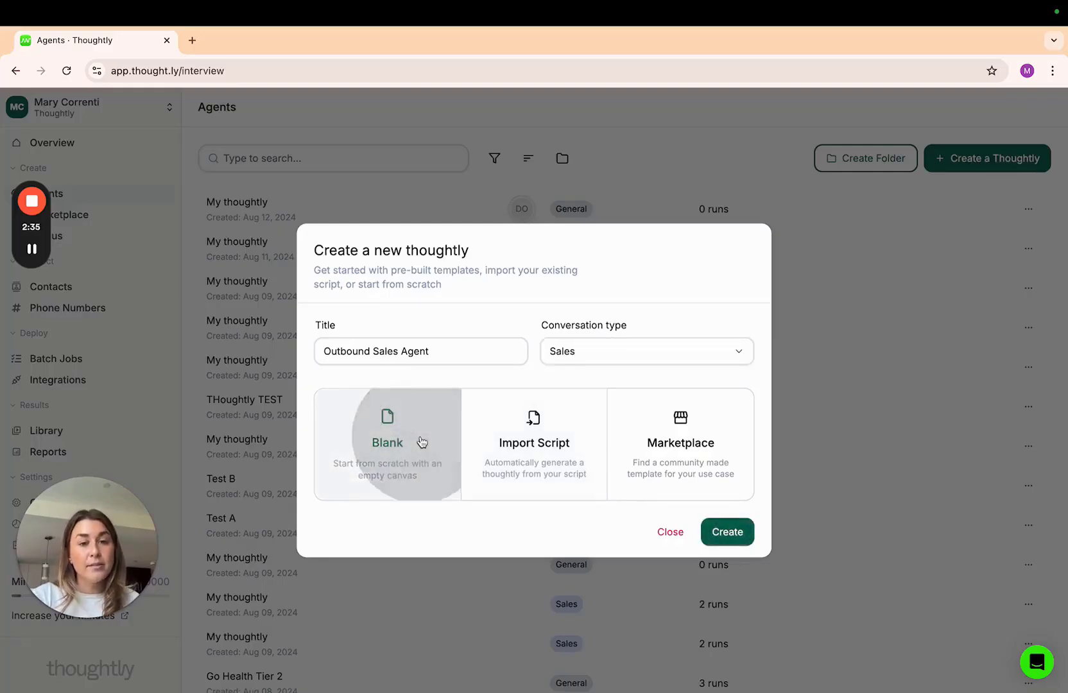
click(747, 532)
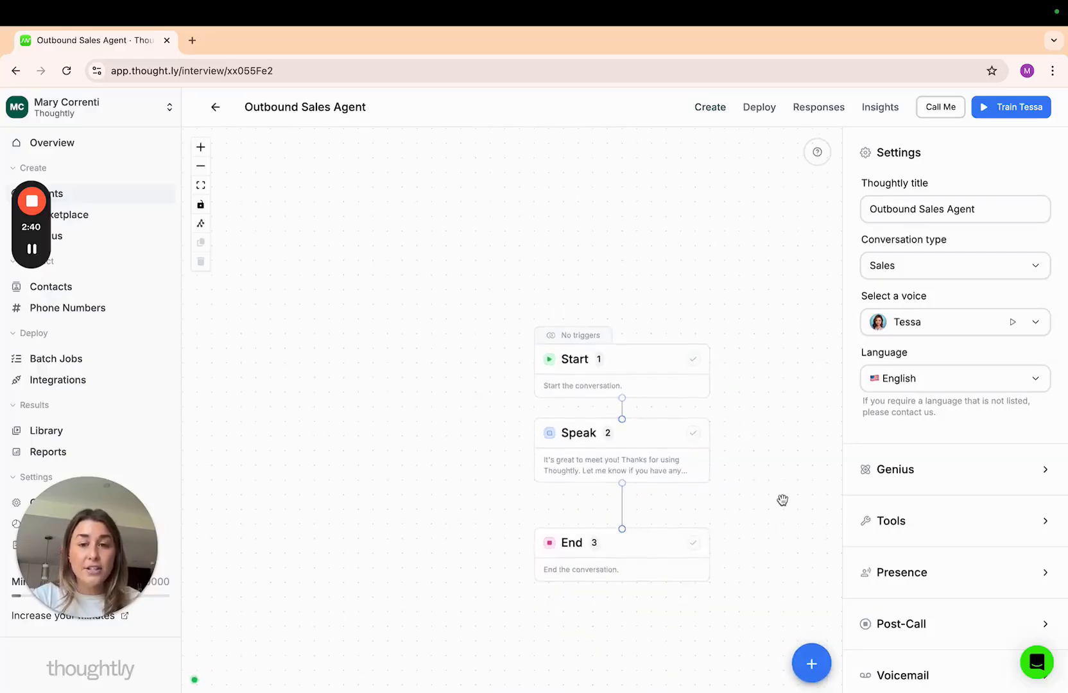
Step: Replace the Start node's greeting with "Hi this is Tessa calling from Thoughtly, I saw you were interested in our platform. Can I ask you a few questions?"
drag(738, 476, 721, 454)
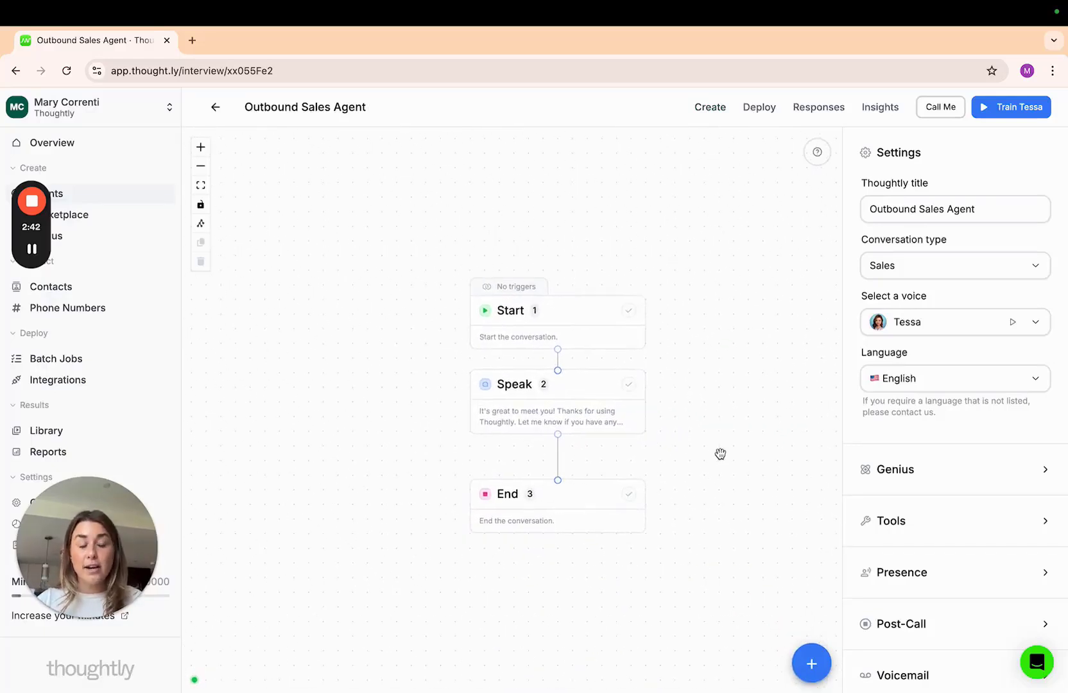
mouse_move(33, 252)
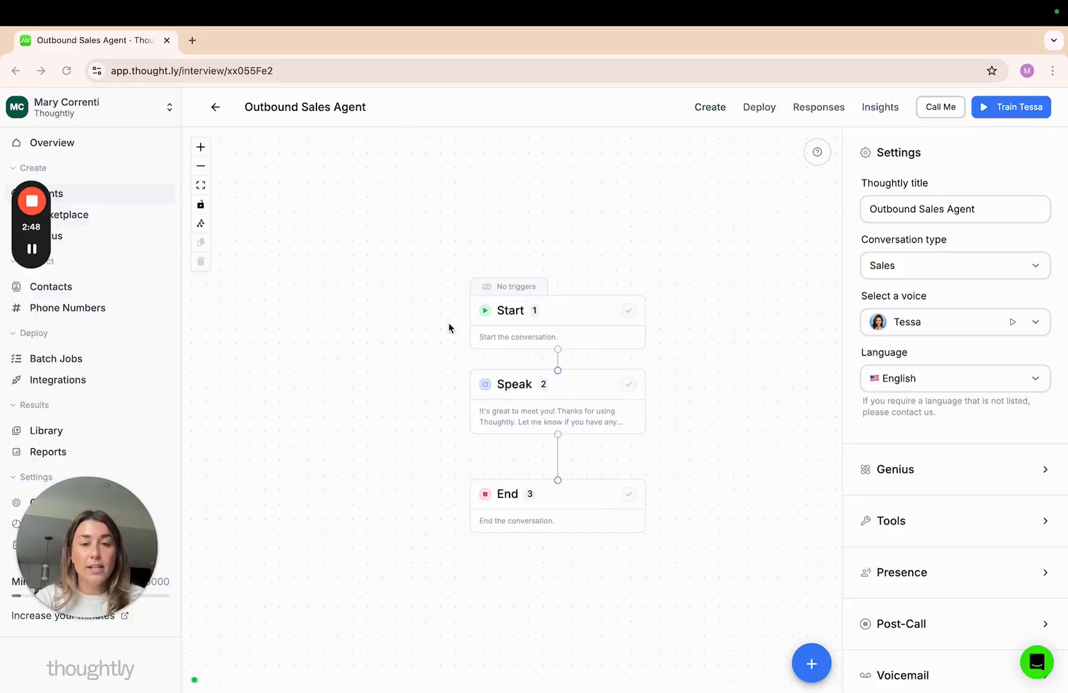
click(591, 325)
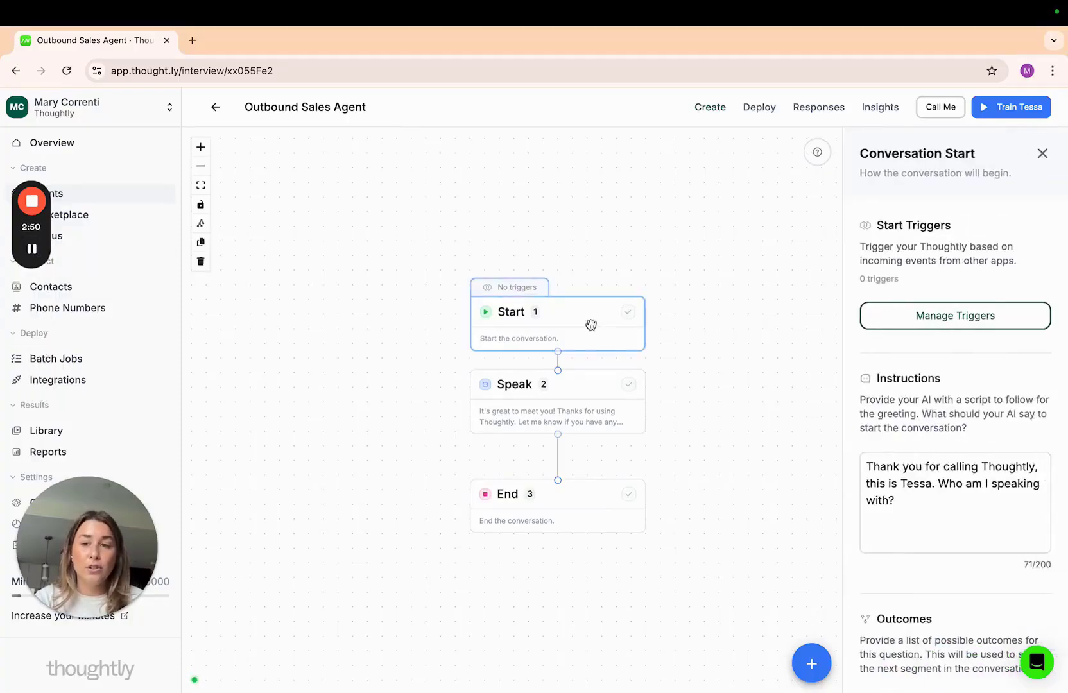
click(934, 518)
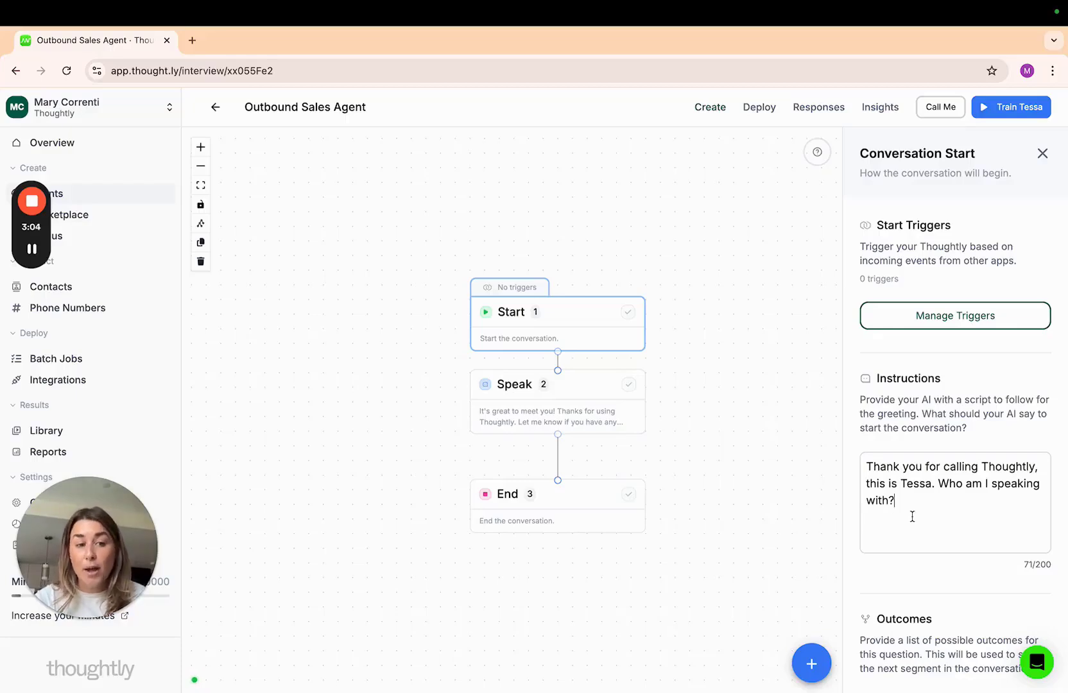
drag(911, 515, 857, 471)
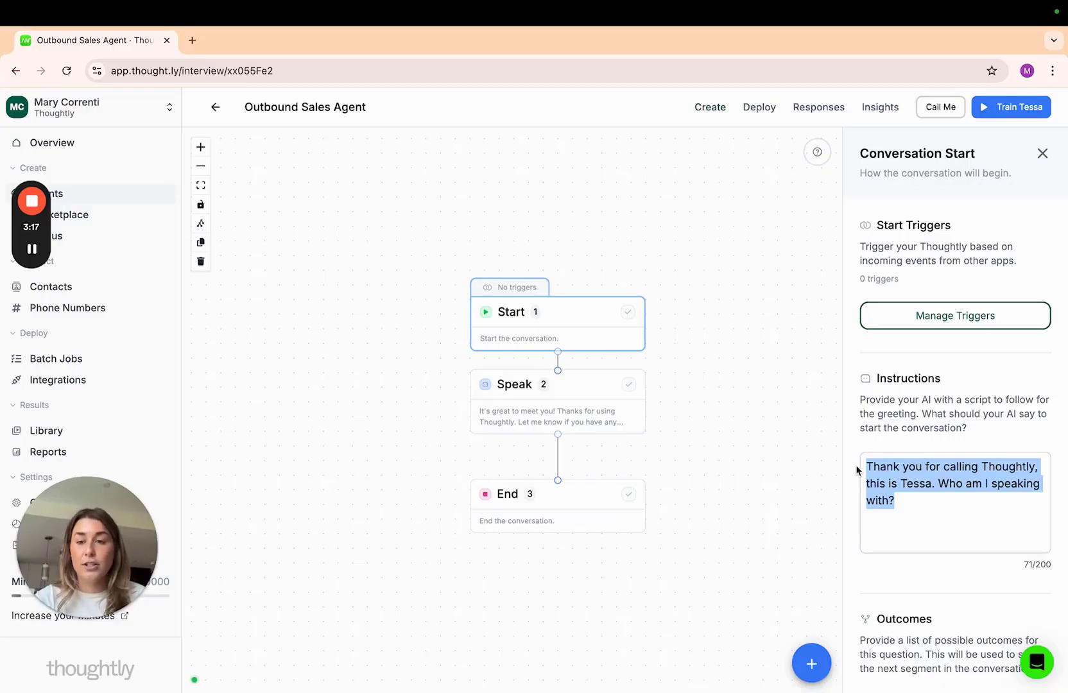
key(BackSpace)
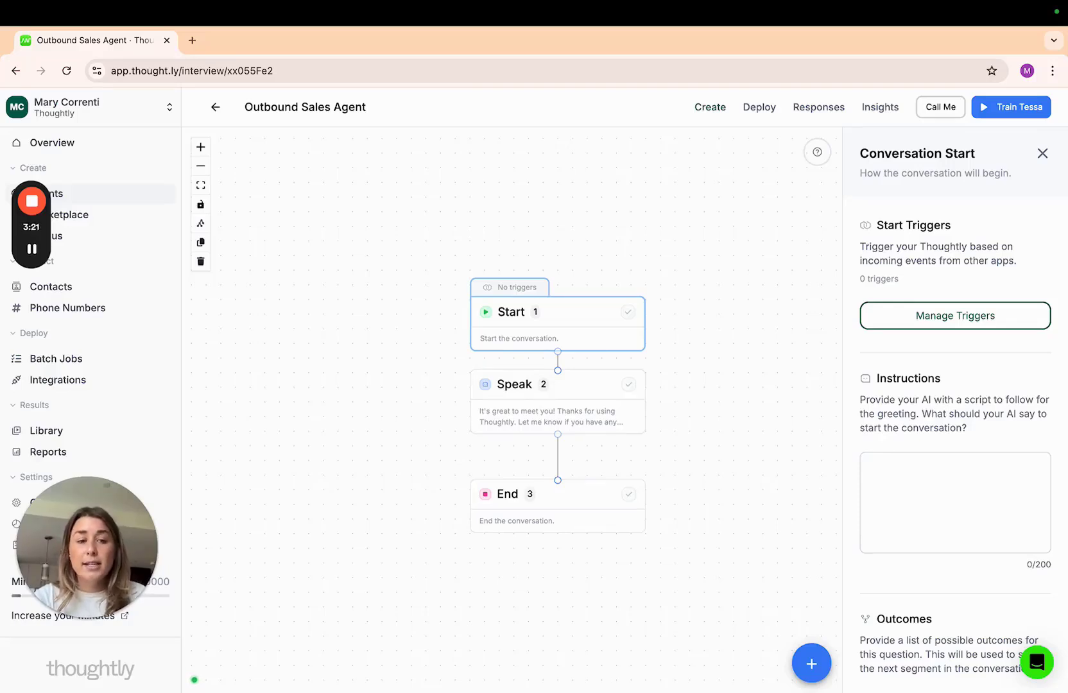
text(Hi this is )
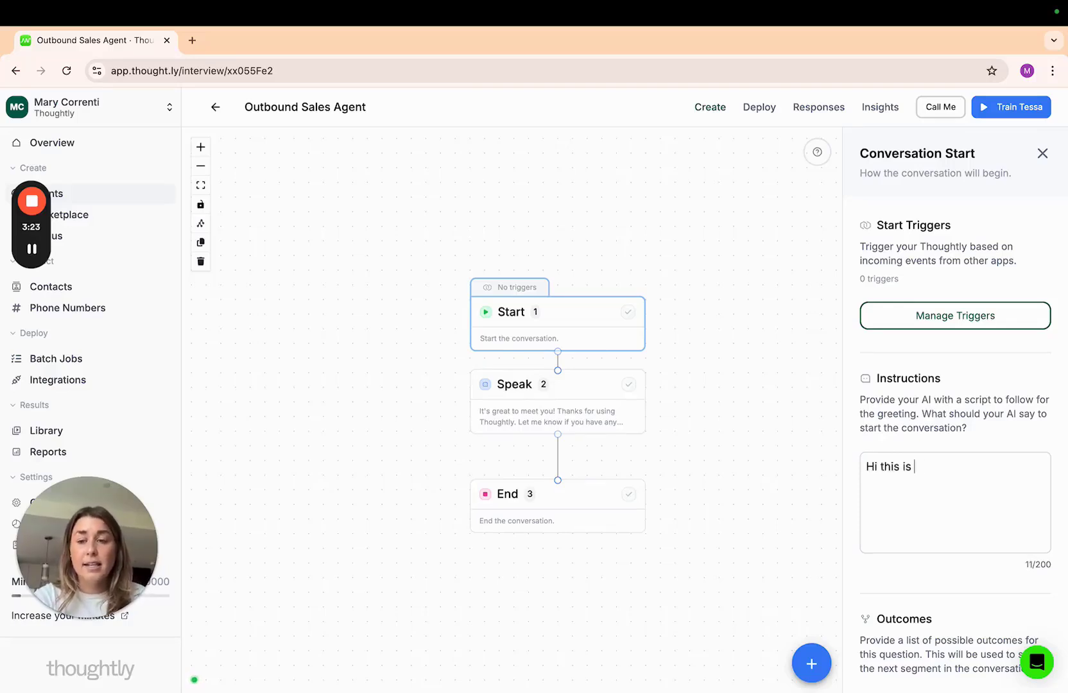
text(Tessa calling from )
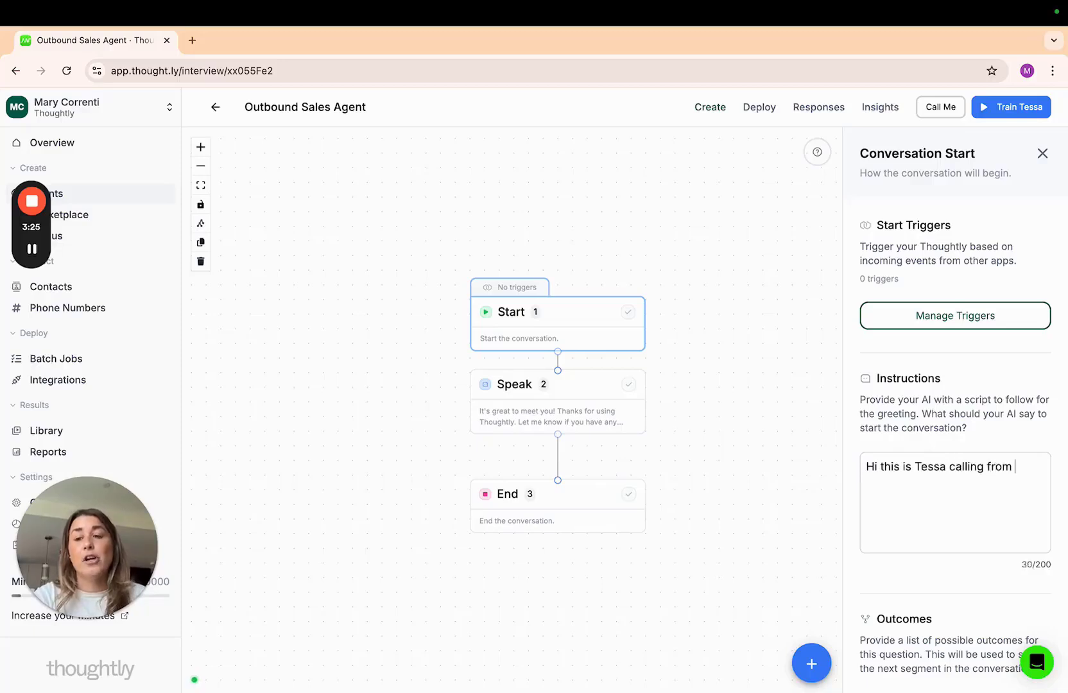
text(Thoughtly, I s)
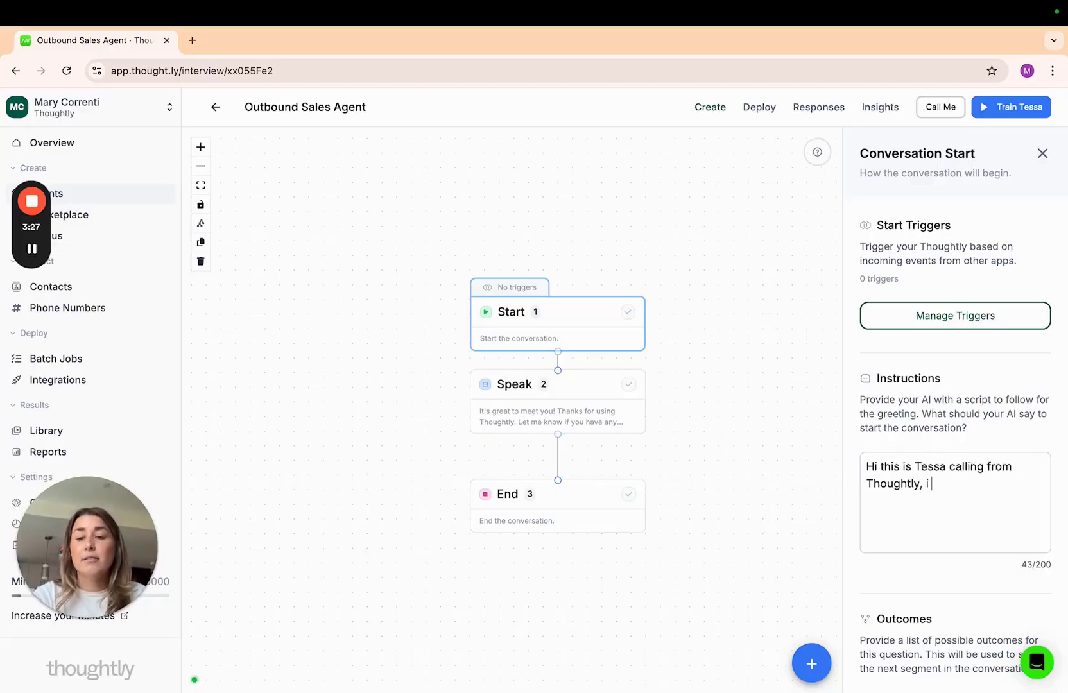
text(aw you were int)
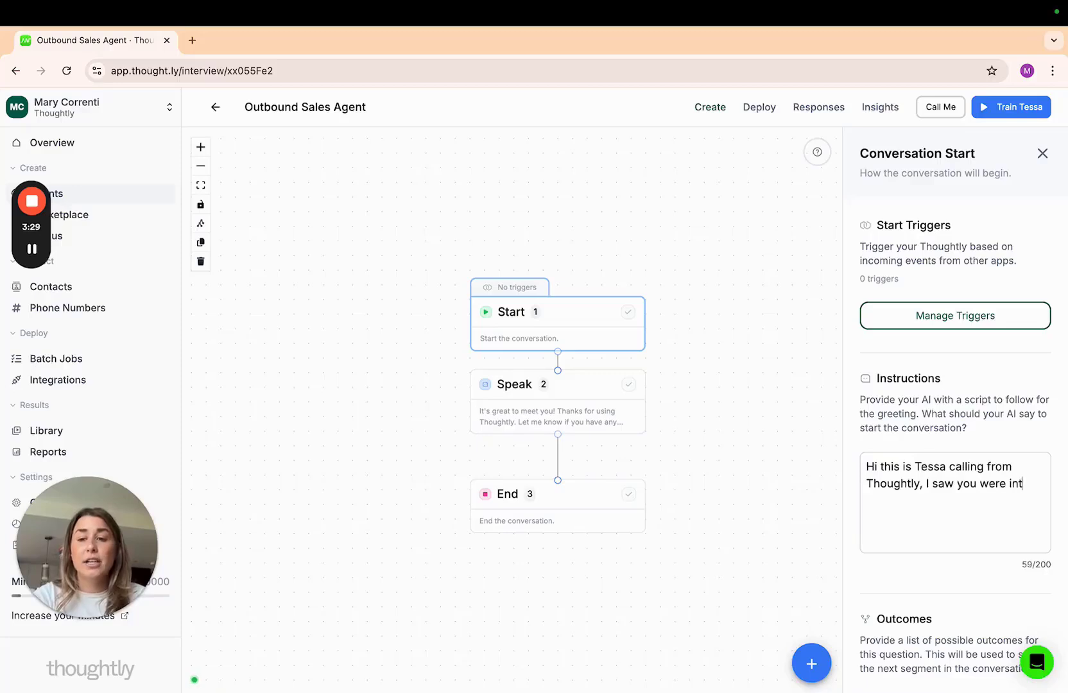
text(erested in our platfort)
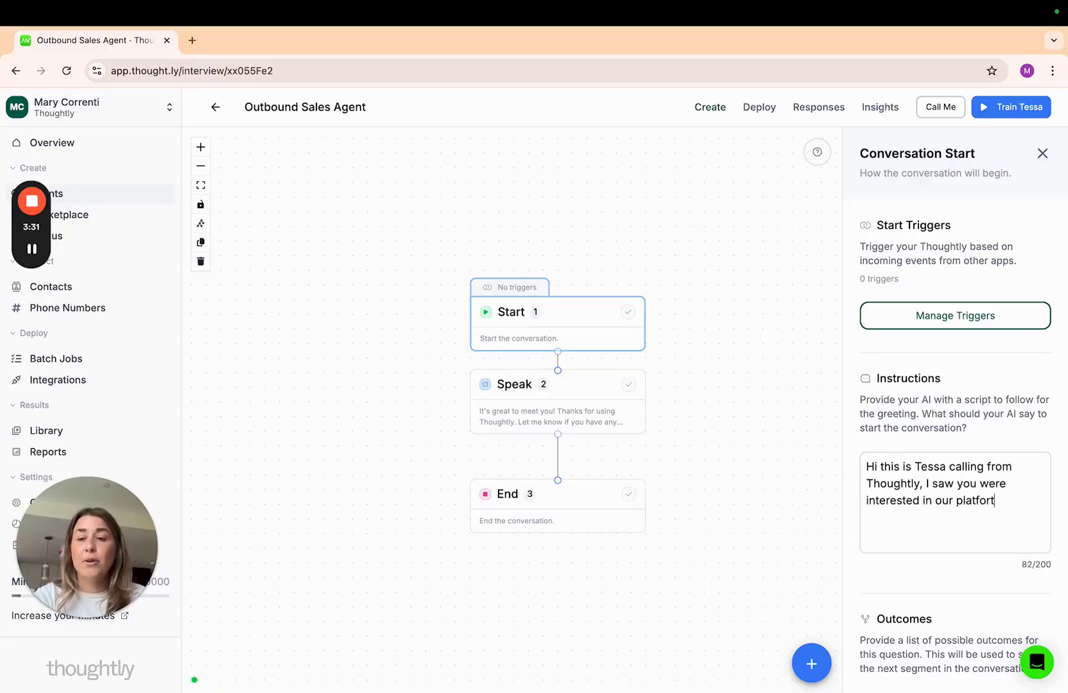
key(BackSpace)
text(m. Cam i)
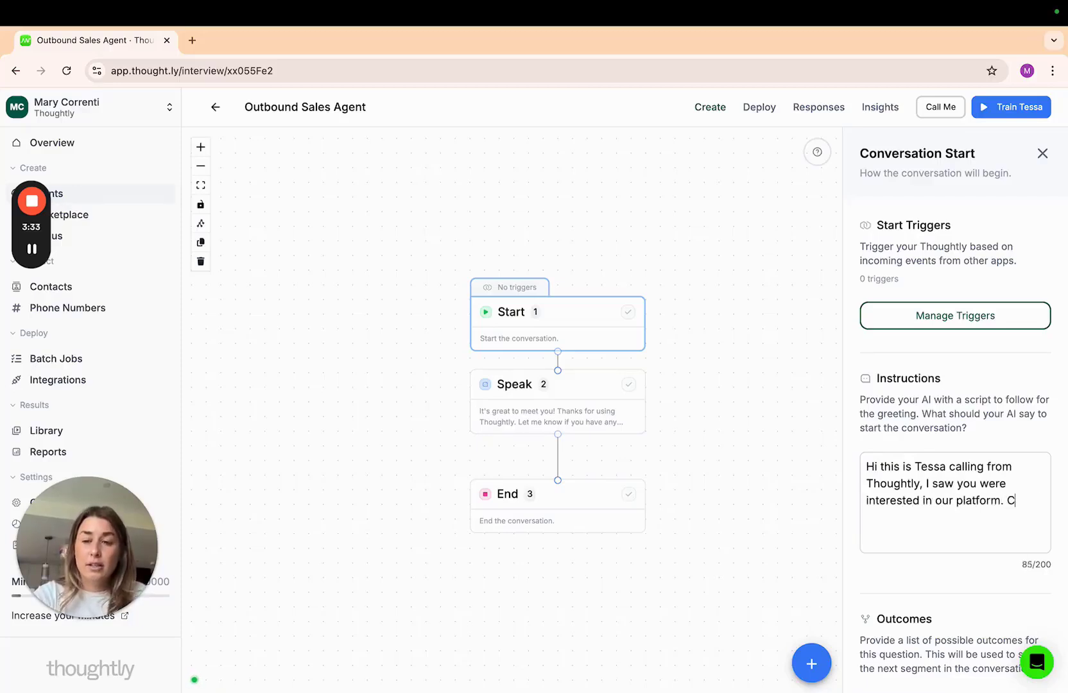
key(BackSpace)
key(BackSpace)
key(BackSpace)
text(n I ask y)
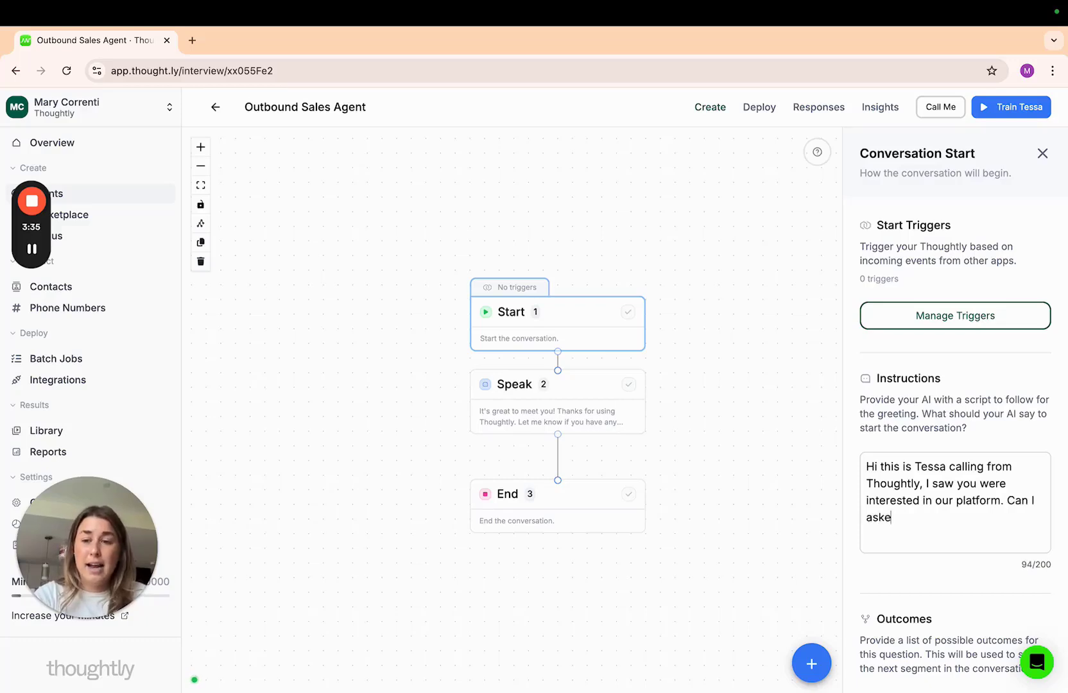
text(ou a few qus)
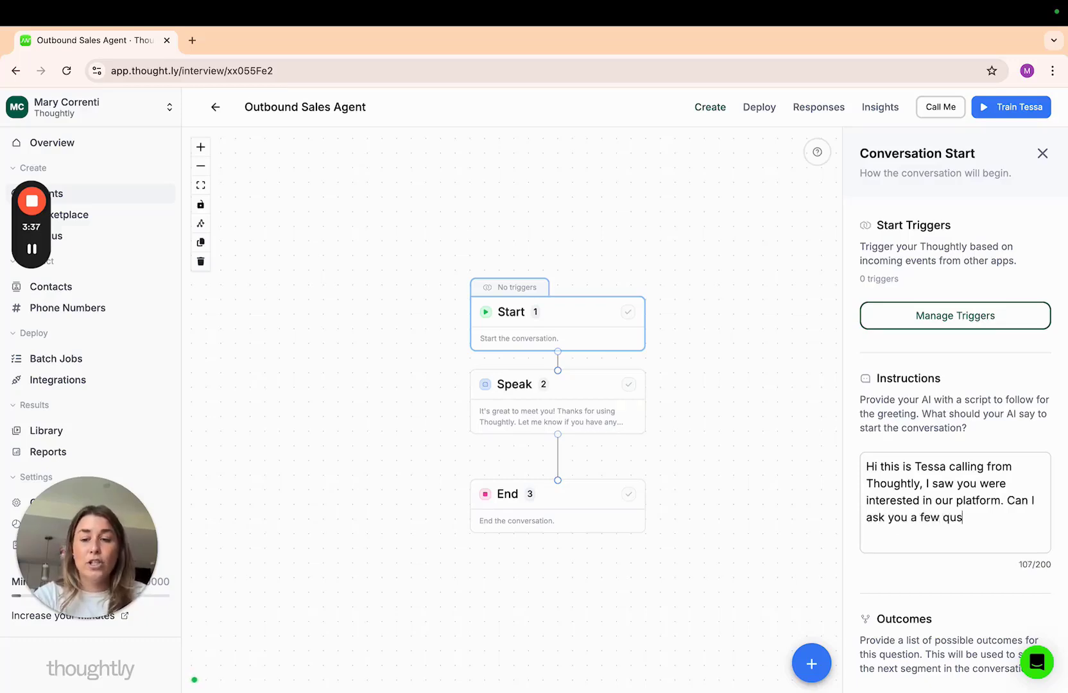
key(BackSpace)
text(estions?)
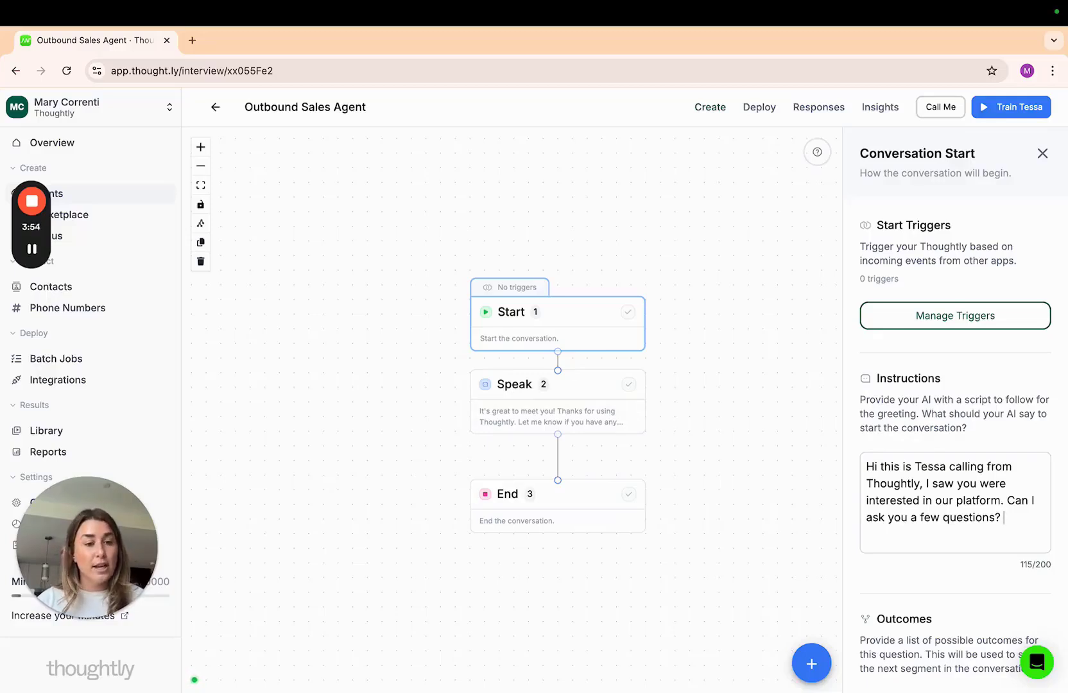
Step: Add the outcomes Yes and No to the Start node
scroll(932, 529, down, 2)
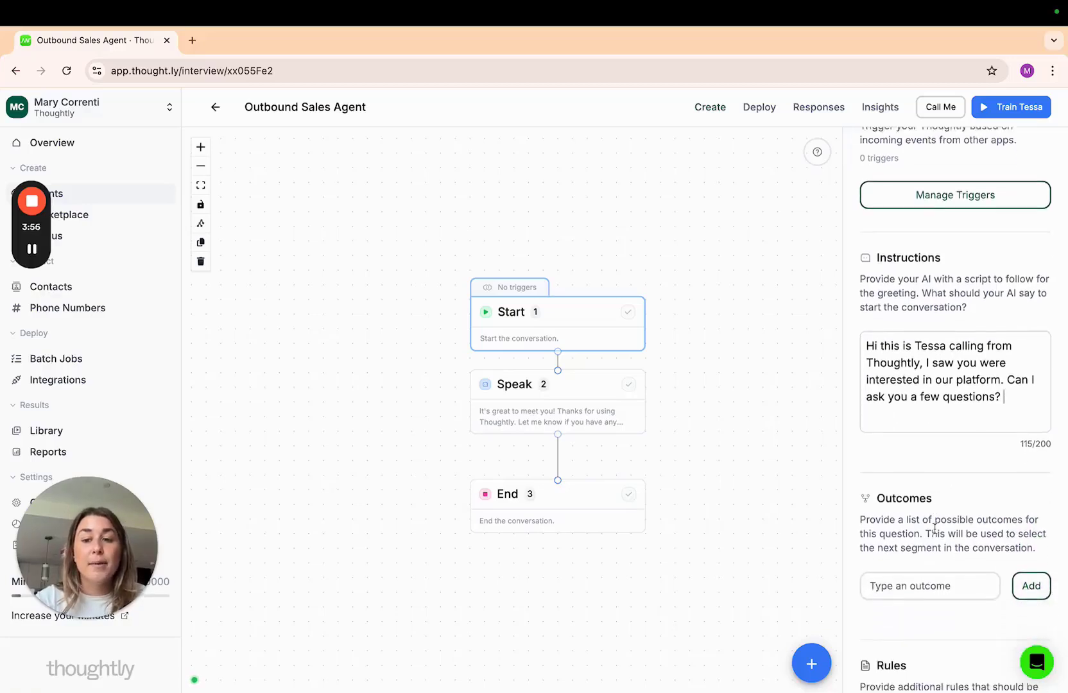
click(924, 577)
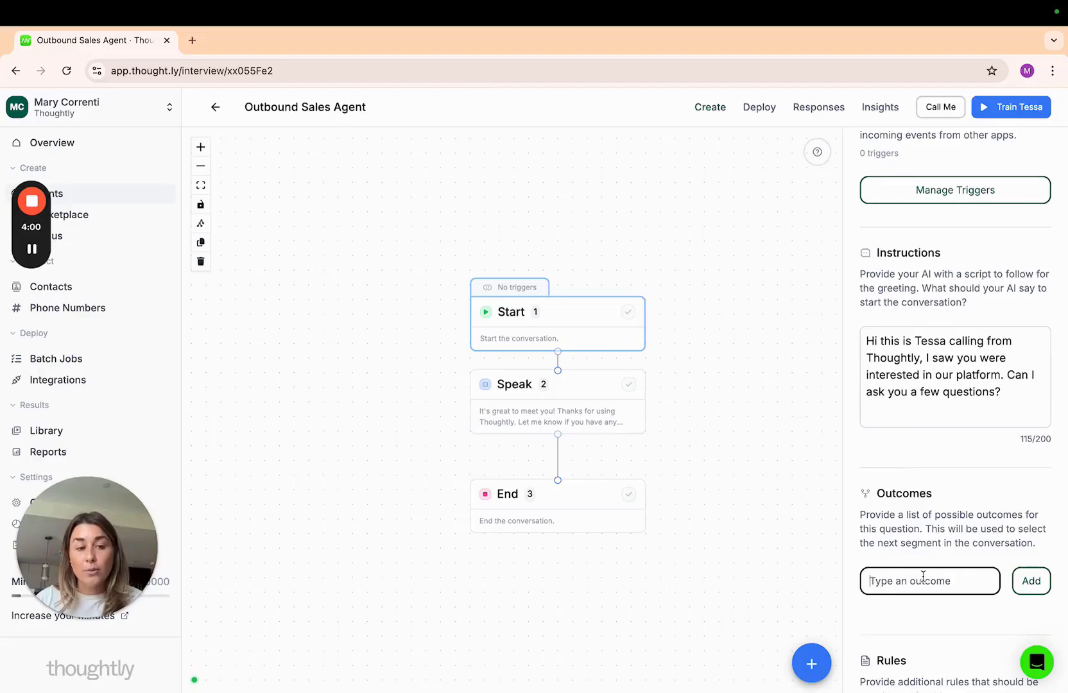
text(Yes)
click(1027, 584)
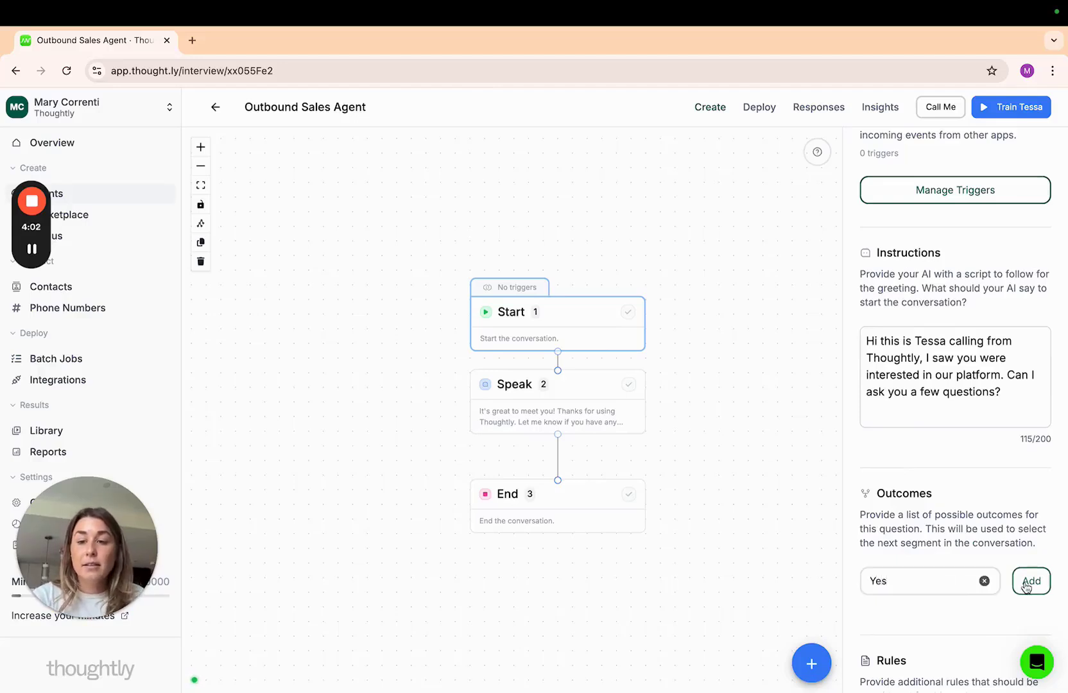
click(918, 582)
text(No)
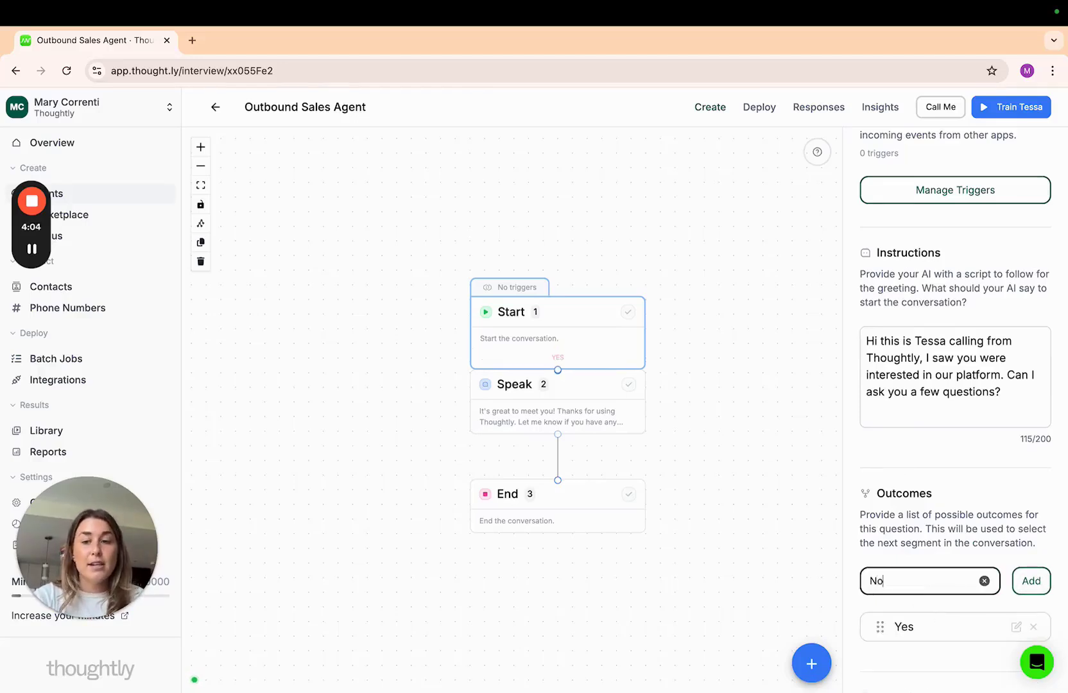
click(1027, 581)
Step: Add two more outcomes to the Start node: "Not right now" and "Who is this?"
scroll(950, 507, down, 2)
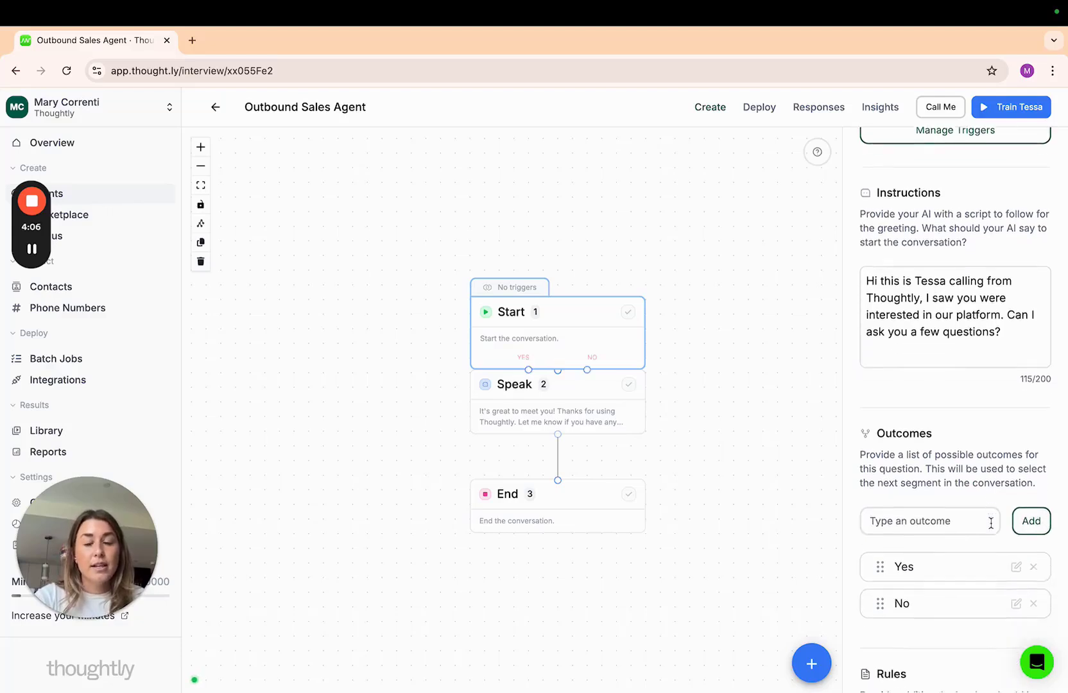
click(940, 500)
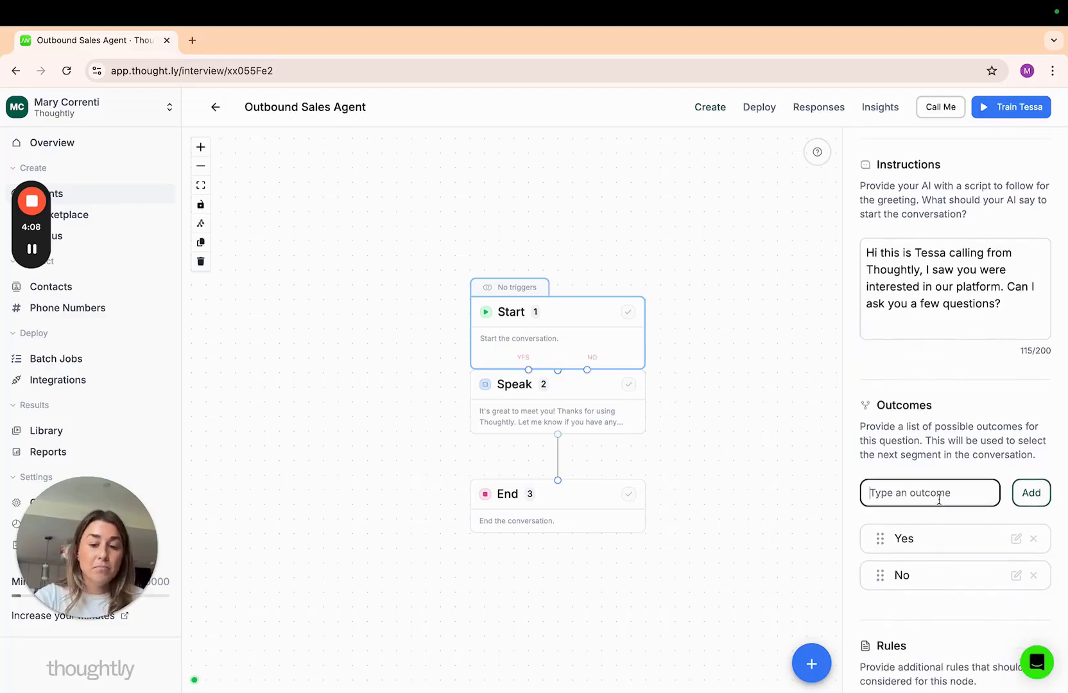
text(Not right now)
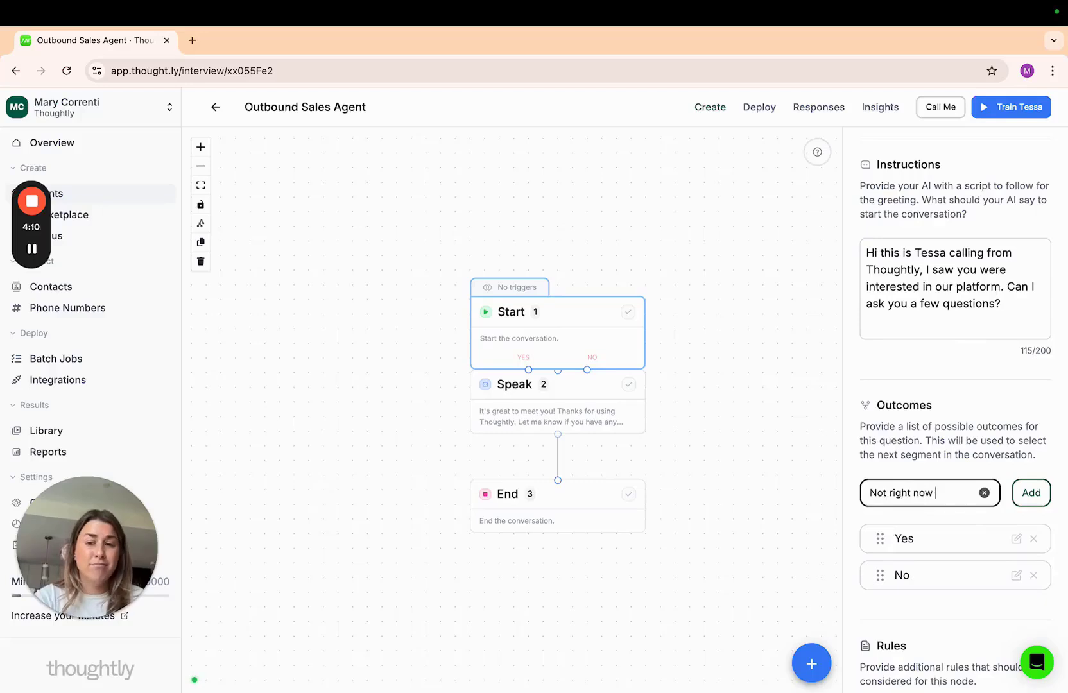
click(1031, 494)
text(Who is this?)
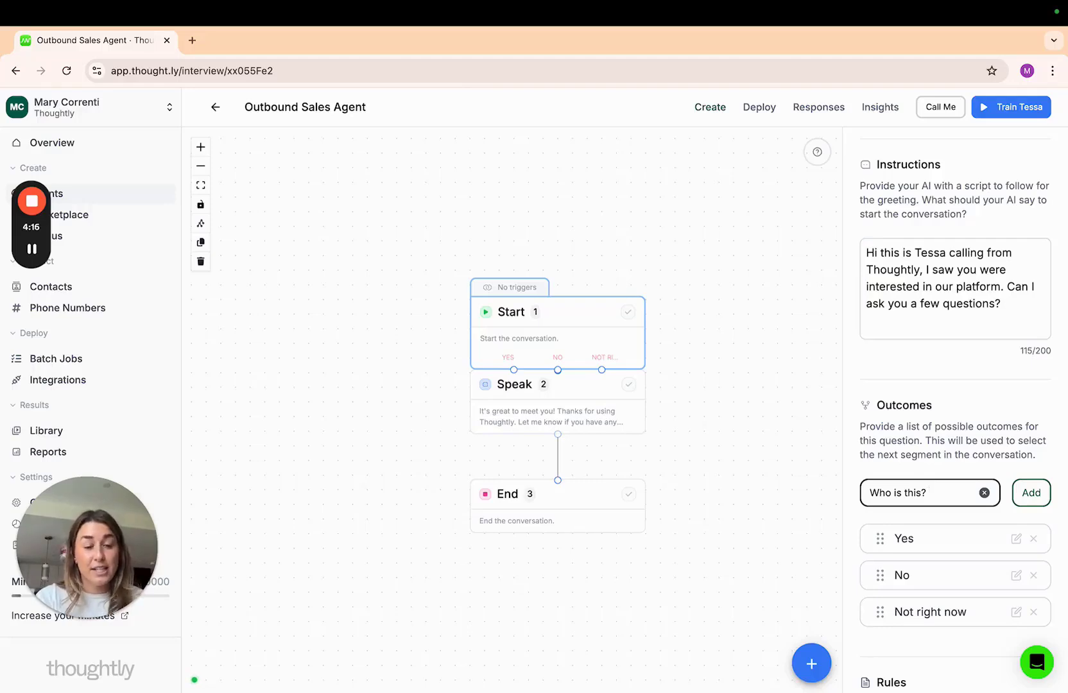
click(1040, 494)
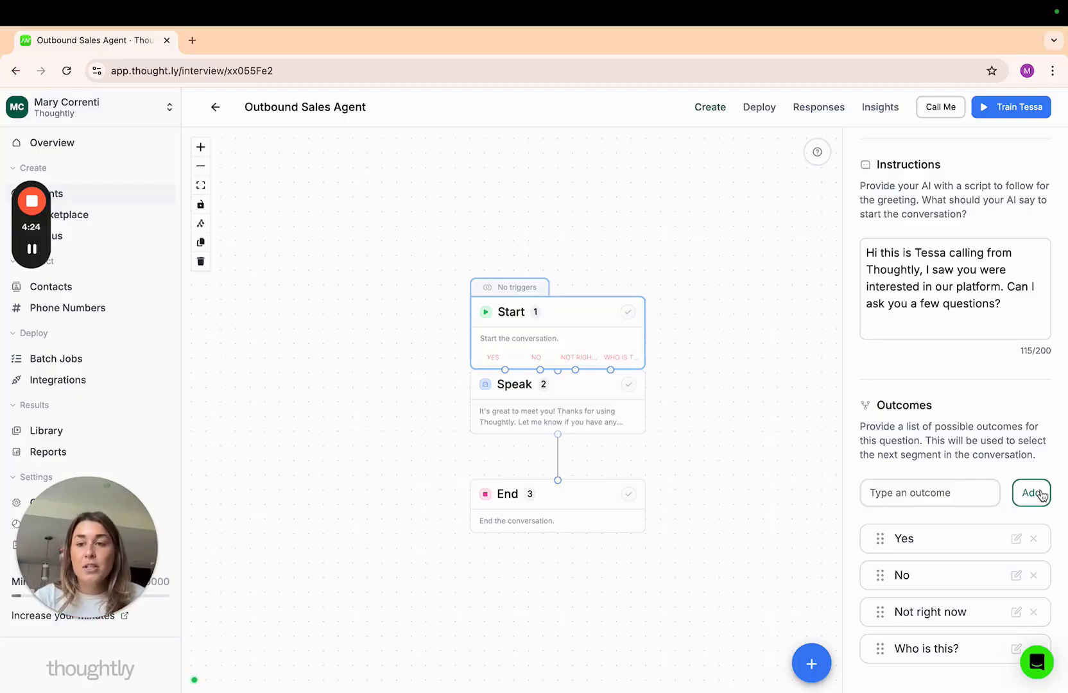
scroll(1042, 494, down, 3)
scroll(1041, 494, down, 1)
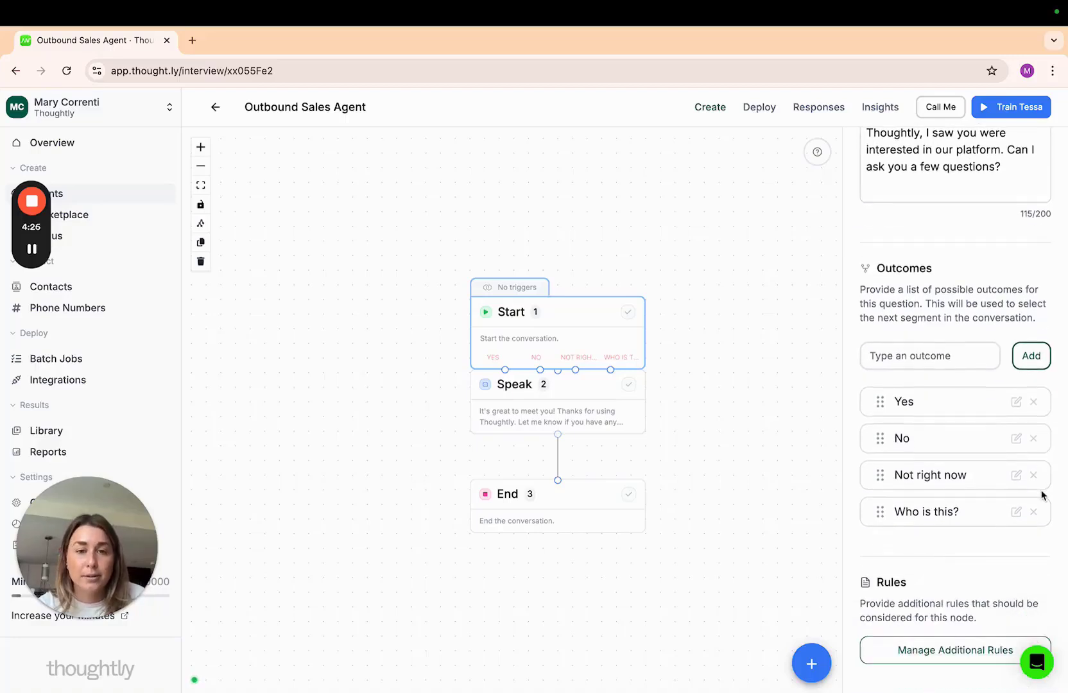
Step: Move the End node and the Speak node lower on the canvas to leave space beneath the Start node
click(566, 514)
drag(565, 512, 556, 622)
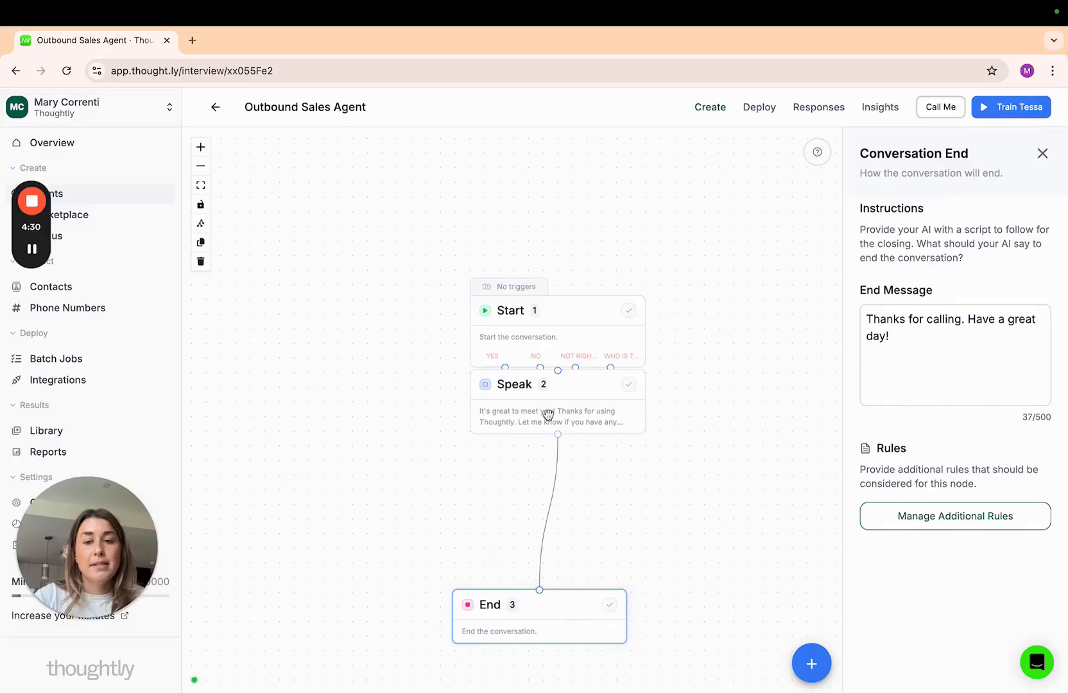
drag(546, 413, 527, 538)
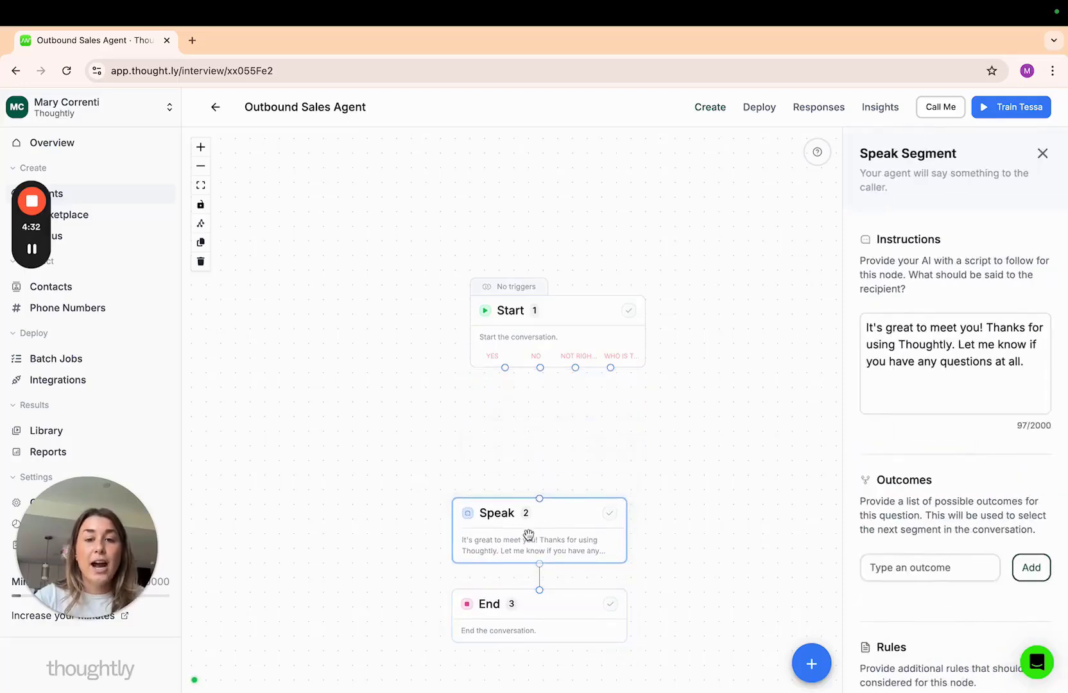
click(573, 349)
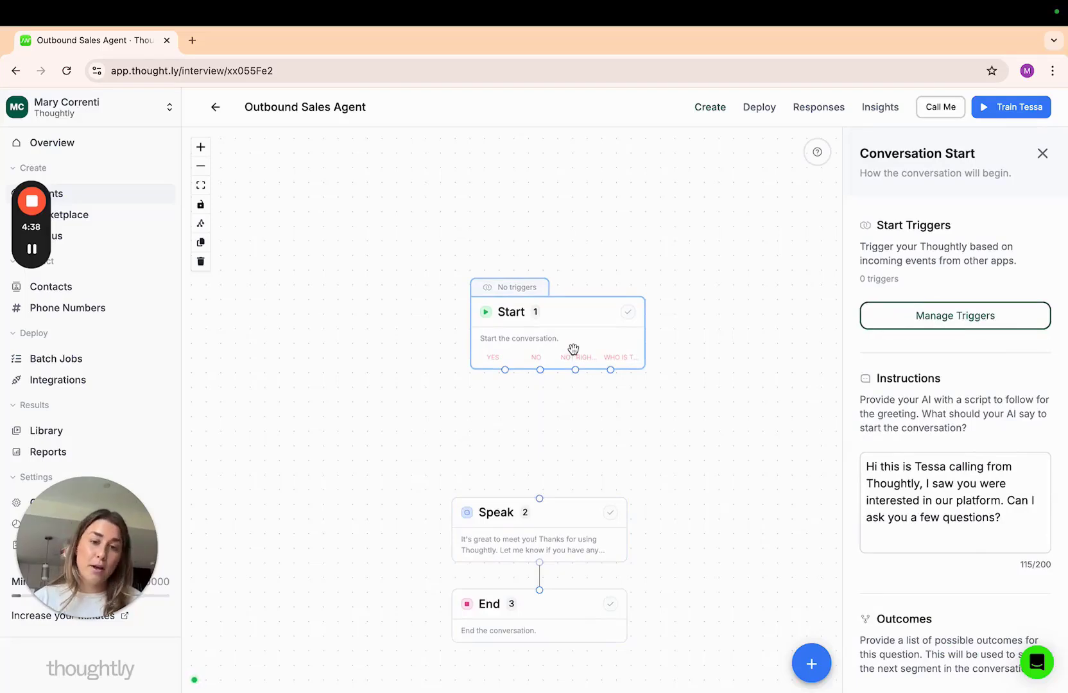
click(551, 530)
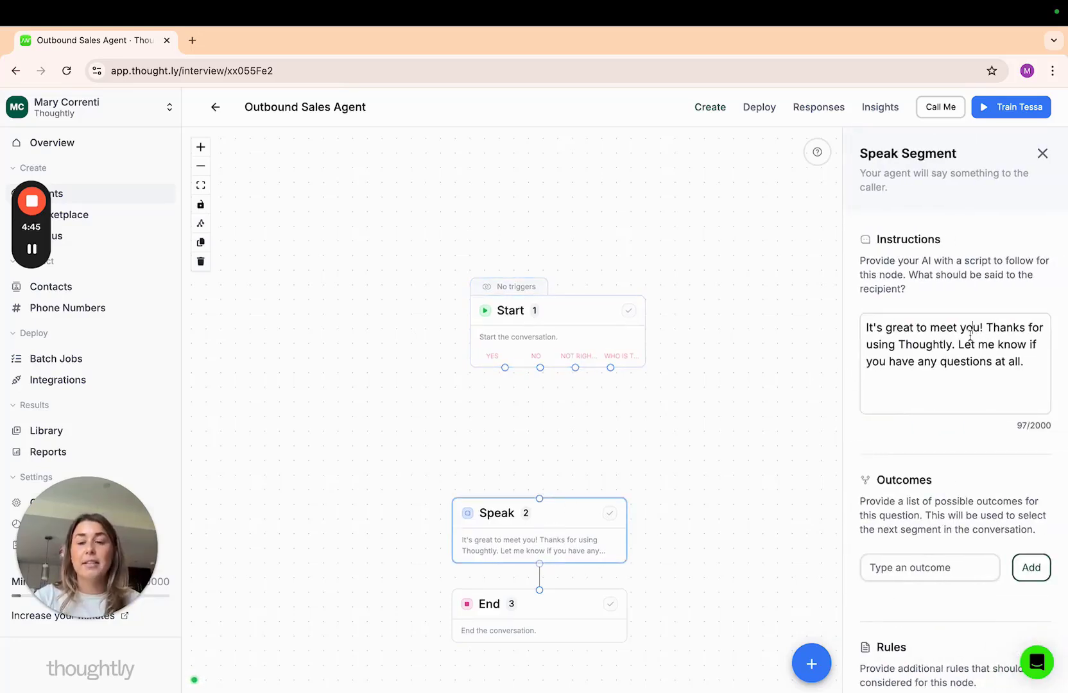
drag(865, 327, 1036, 367)
click(1036, 367)
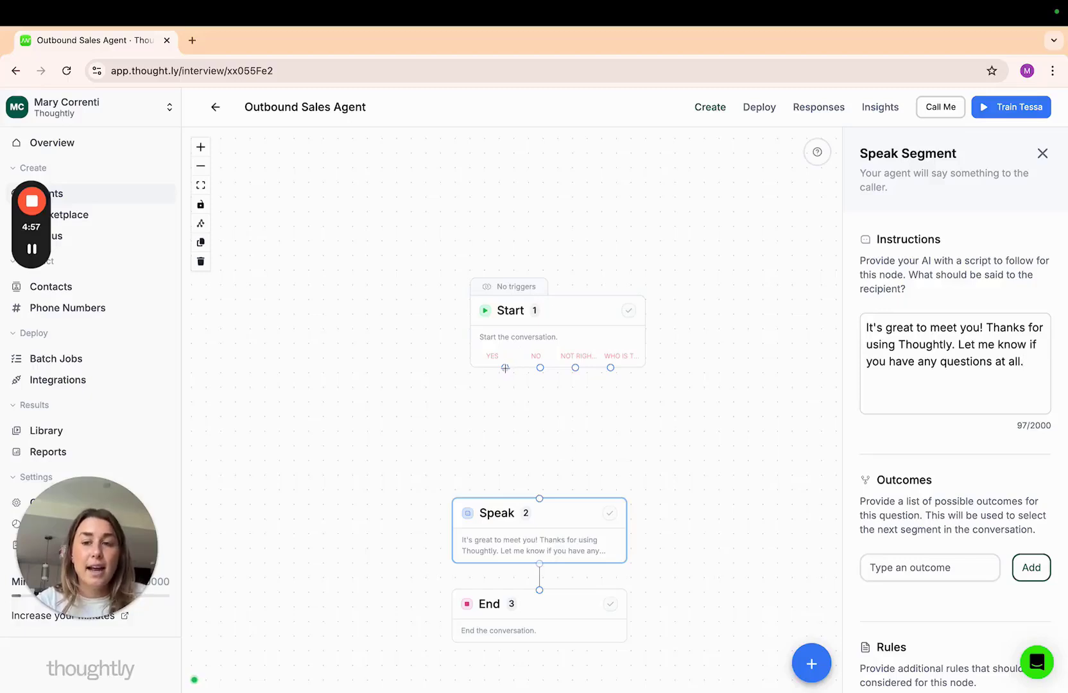
click(579, 328)
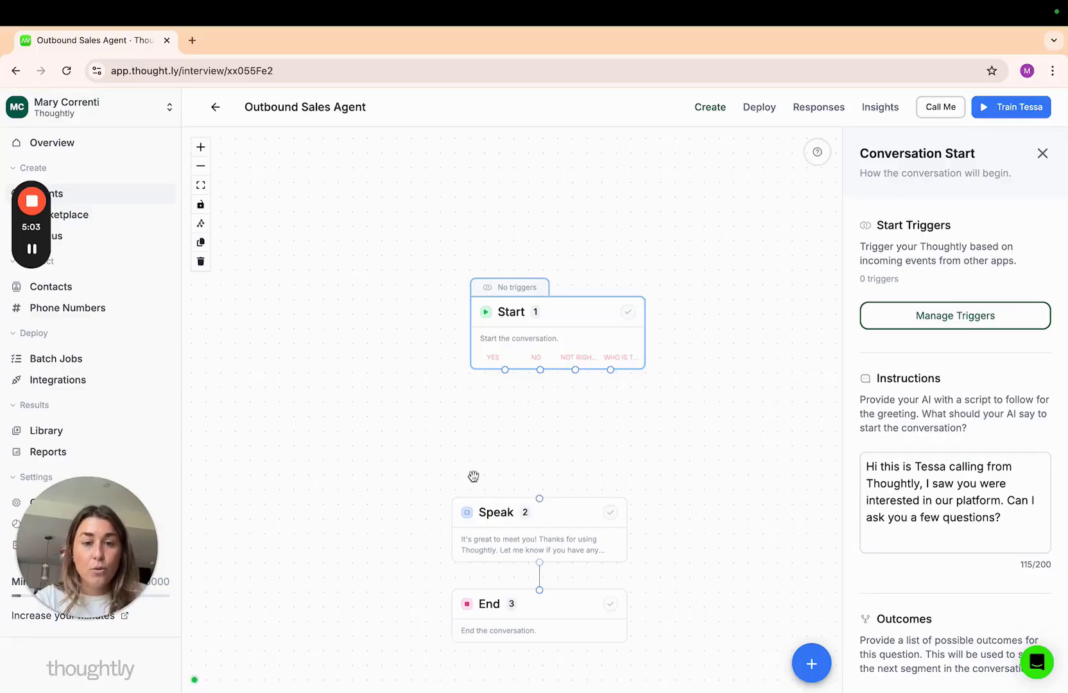
Step: Add a new Speak node below and to the left of the Start node and connect Start's Yes outcome to it
click(811, 664)
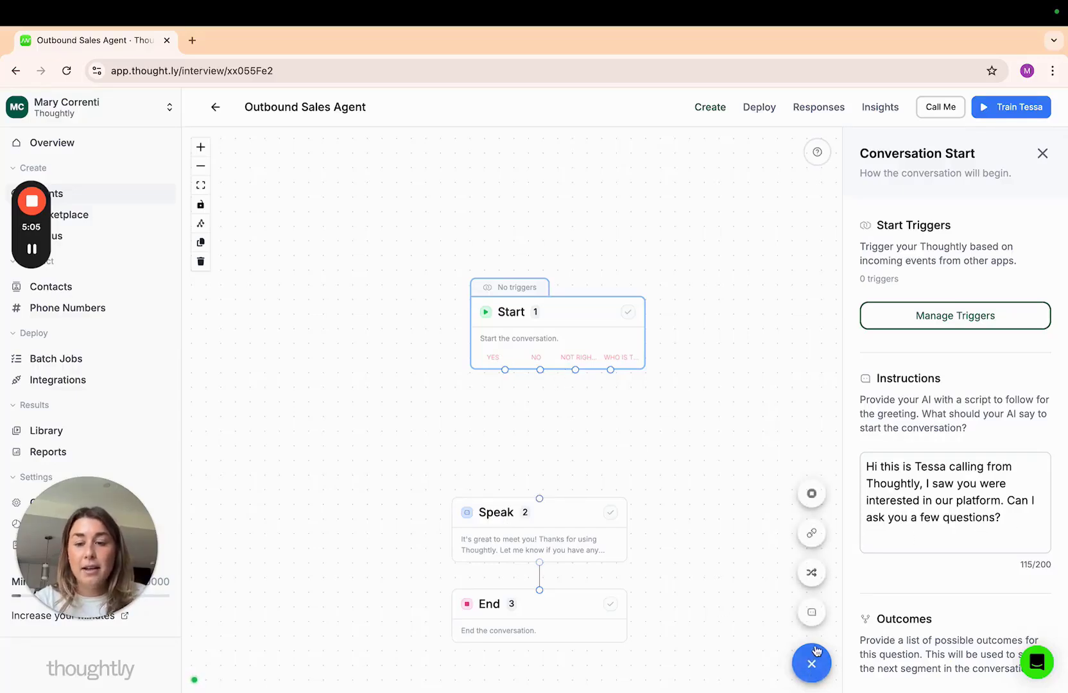
click(814, 622)
drag(502, 424, 373, 425)
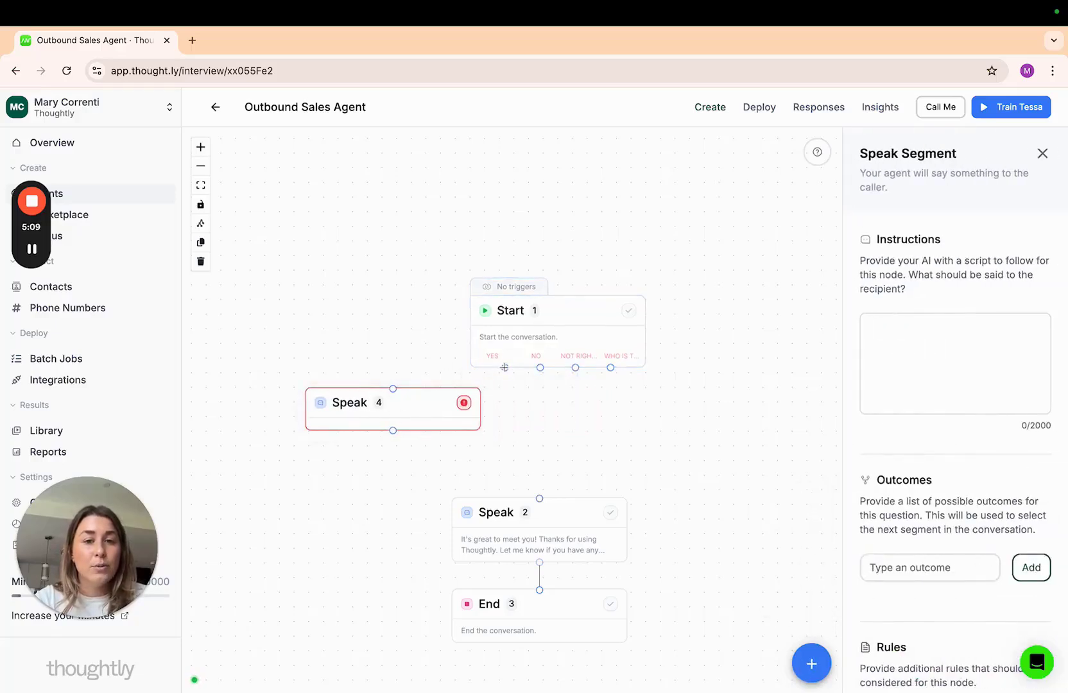
drag(505, 368, 394, 387)
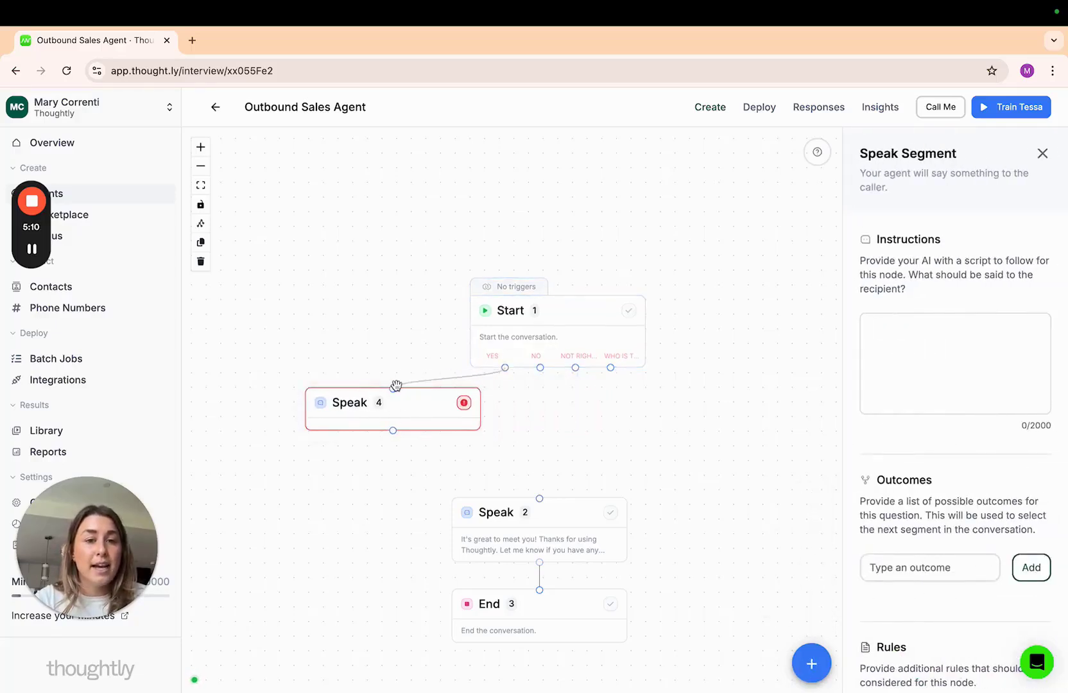
Step: Write the new Speak node's instructions as "Great. Have you tried the platform out?"
click(396, 419)
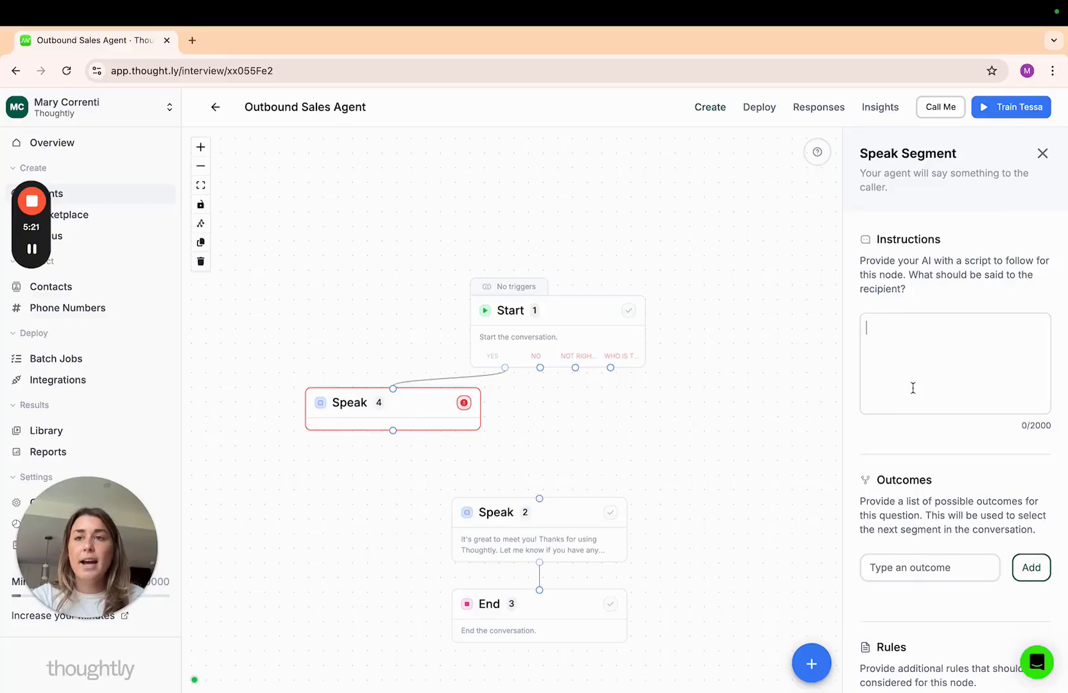
text(Great. )
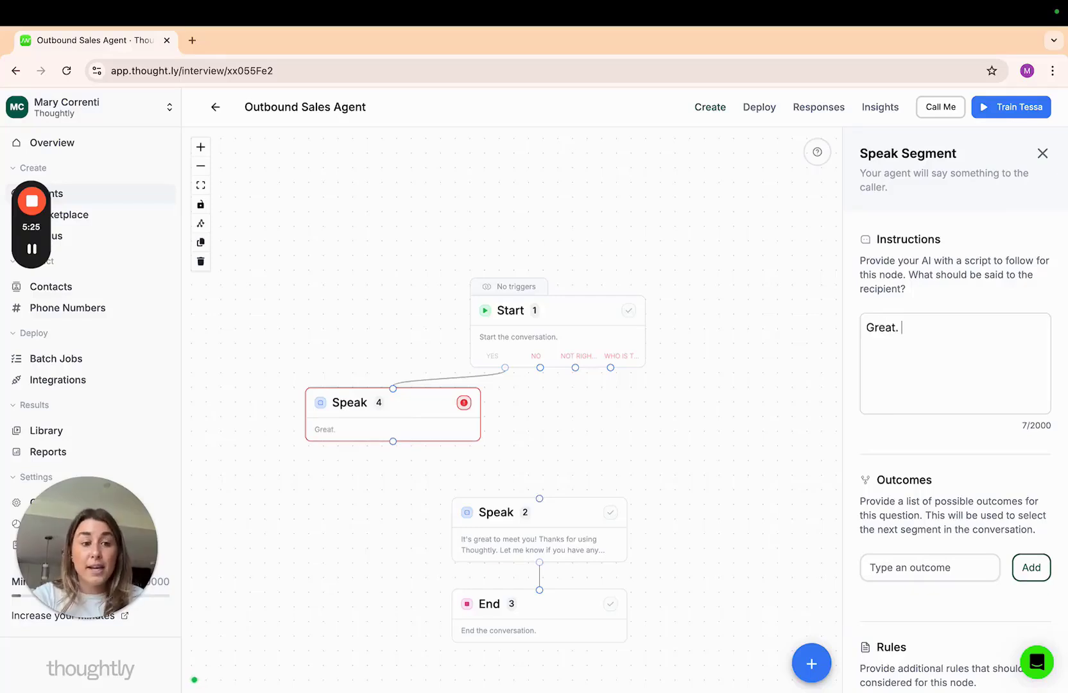
text(Hvae)
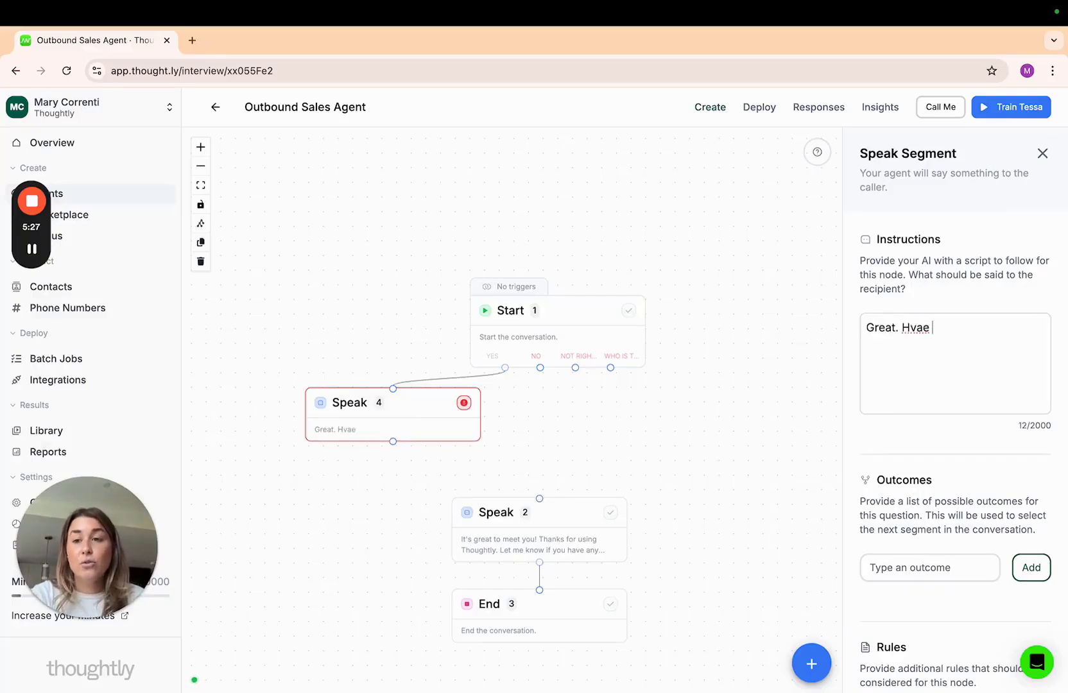
key(BackSpace)
key(BackSpace)
key(BackSpace)
text(ave you trie)
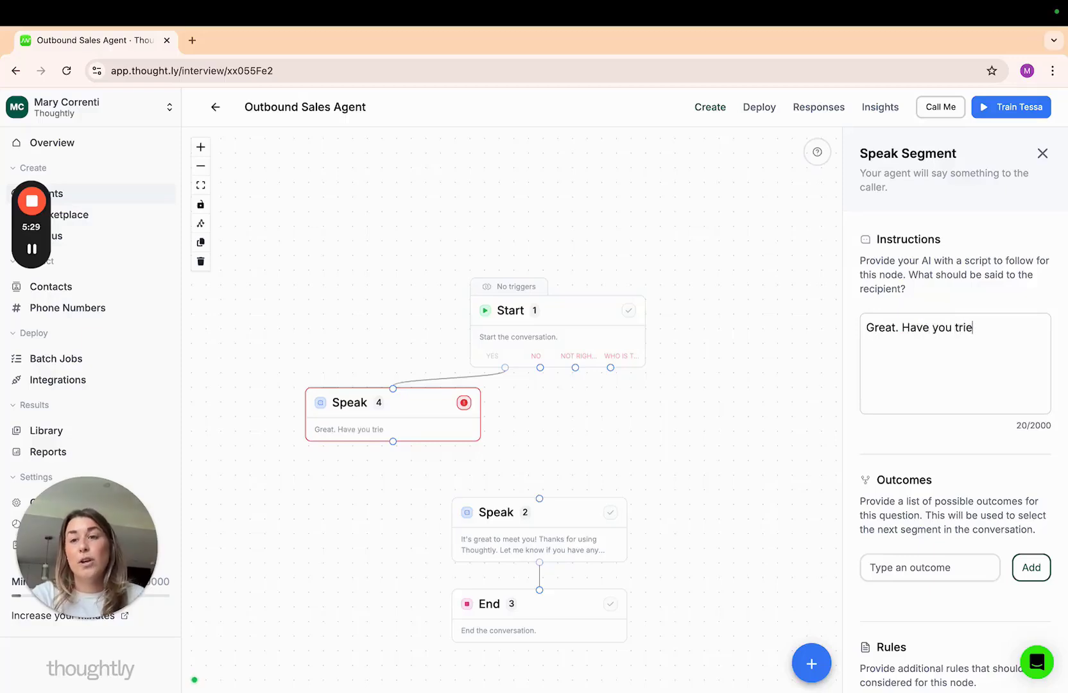
text(d the platform out?)
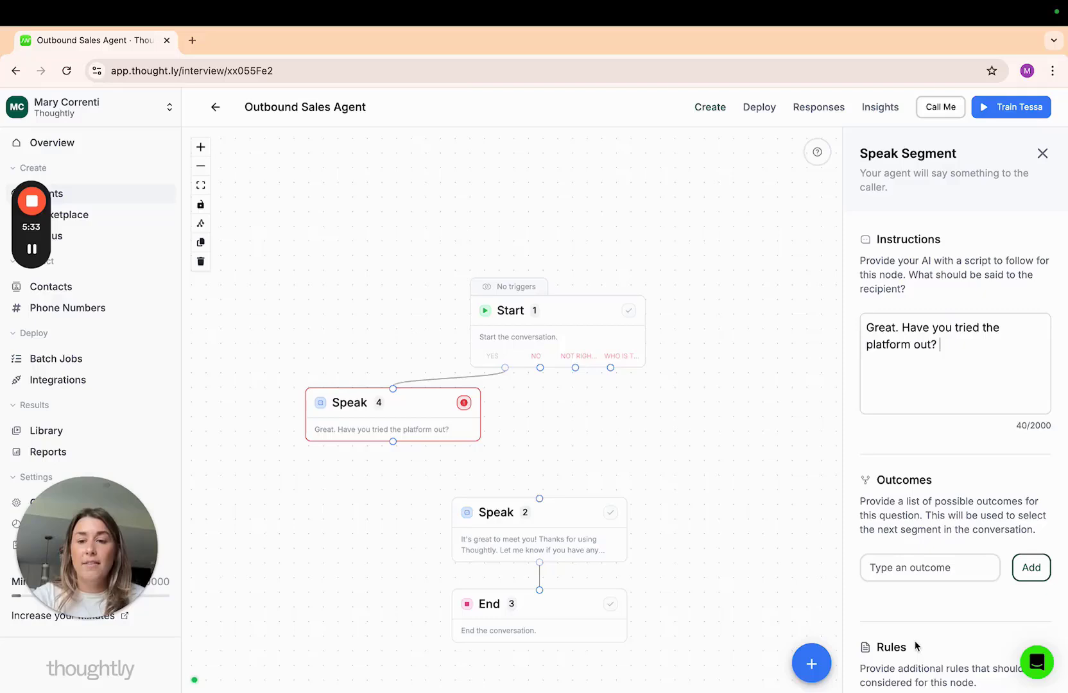
Step: Add the outcomes "Yes", "No" and "Im not sure" to the Speak node asking about trying the platform
click(946, 573)
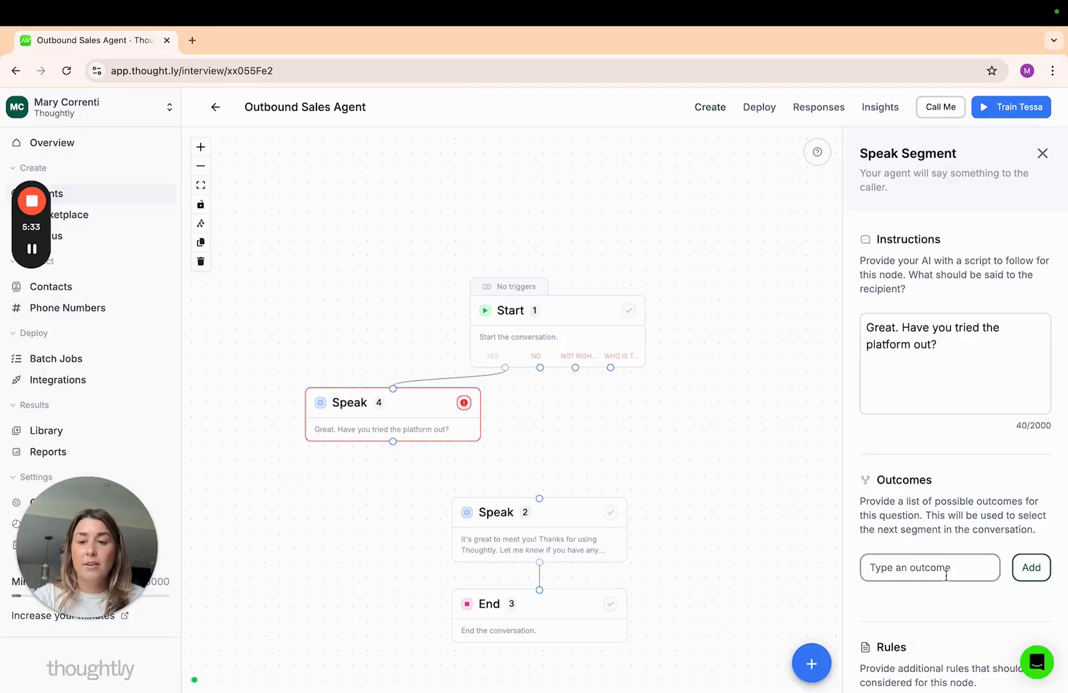
text(Yes)
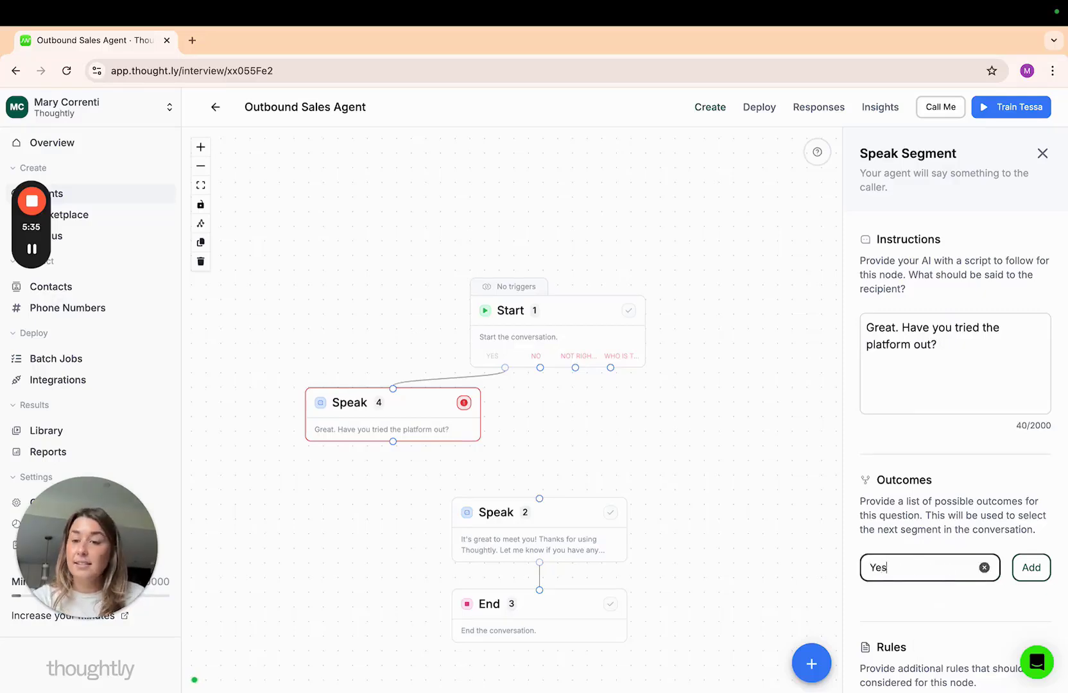
click(1035, 568)
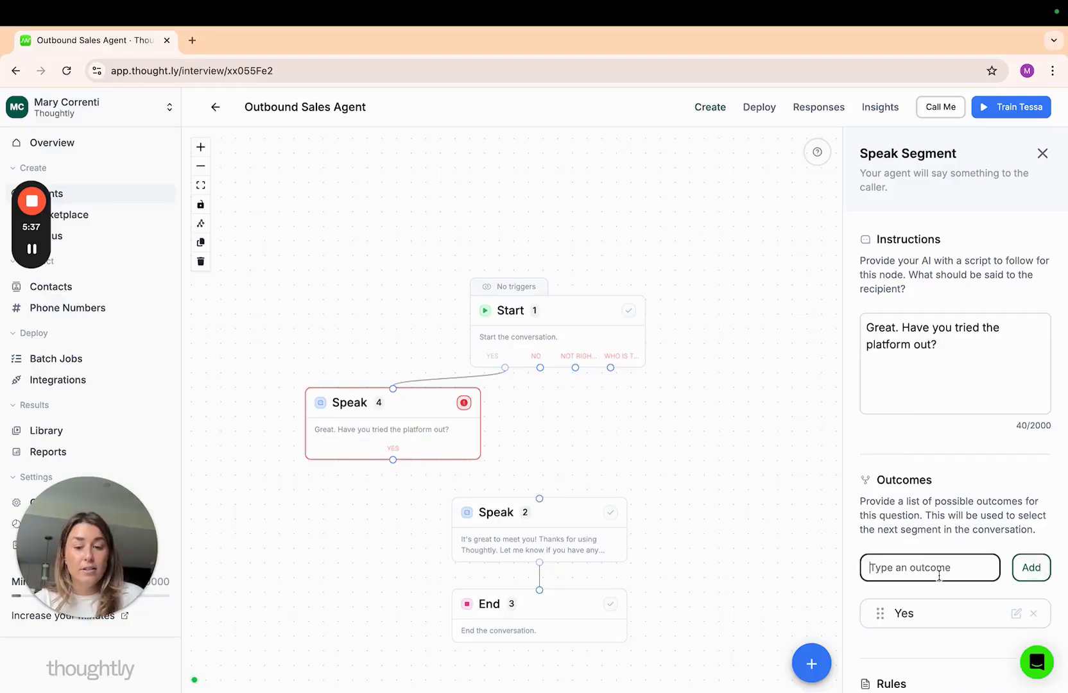
text(No)
click(1030, 568)
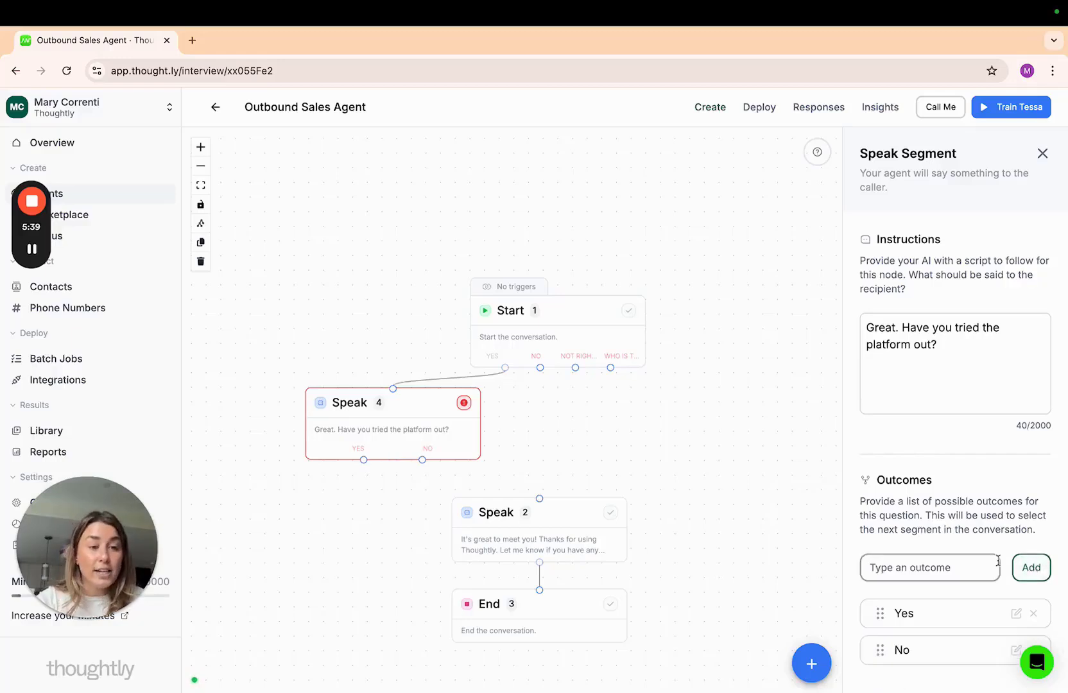
scroll(1033, 570, down, 1)
text(Im not sure)
click(1031, 506)
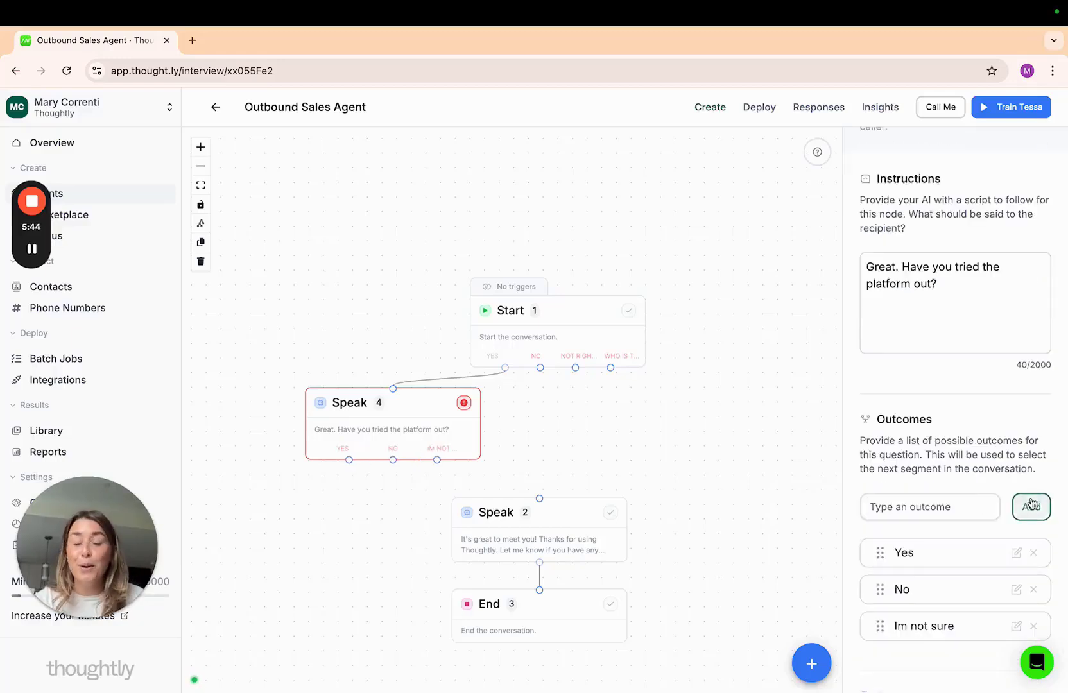
scroll(988, 500, down, 2)
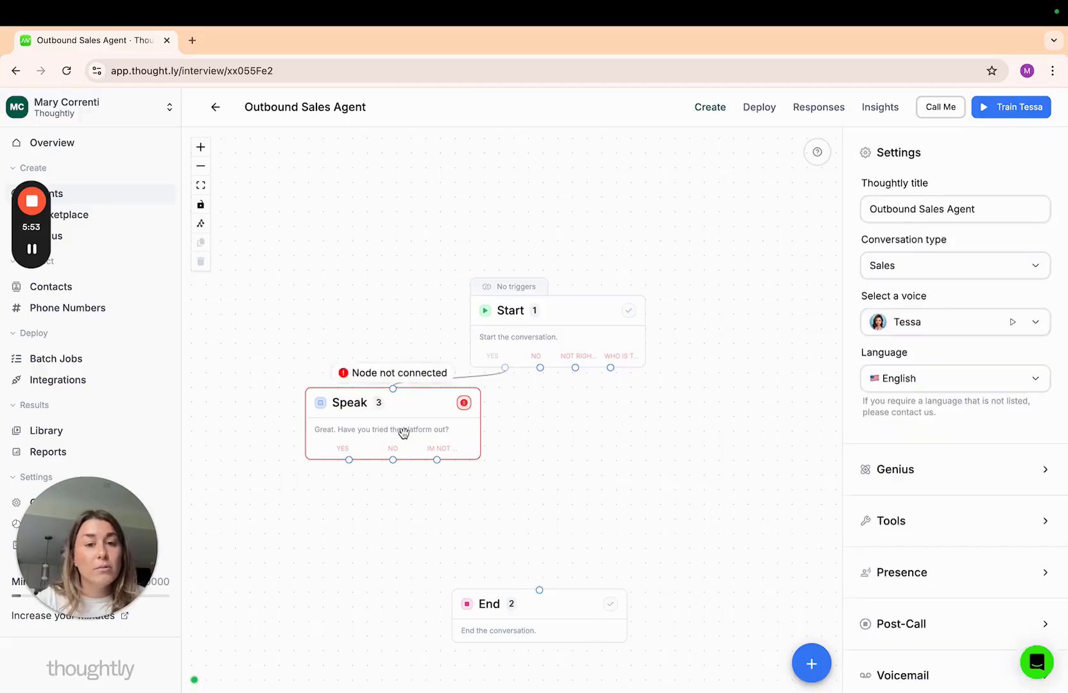
Step: Add another Speak node beneath the "Have you tried the platform out?" node and connect that node's Yes outcome to it
click(379, 429)
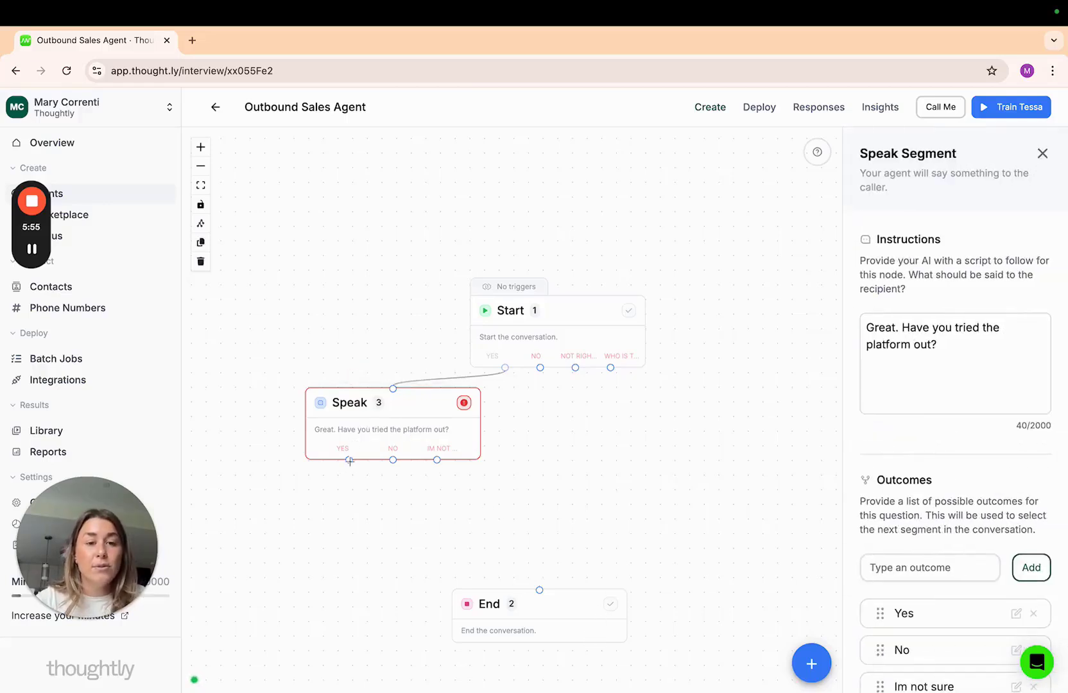
drag(350, 460, 296, 517)
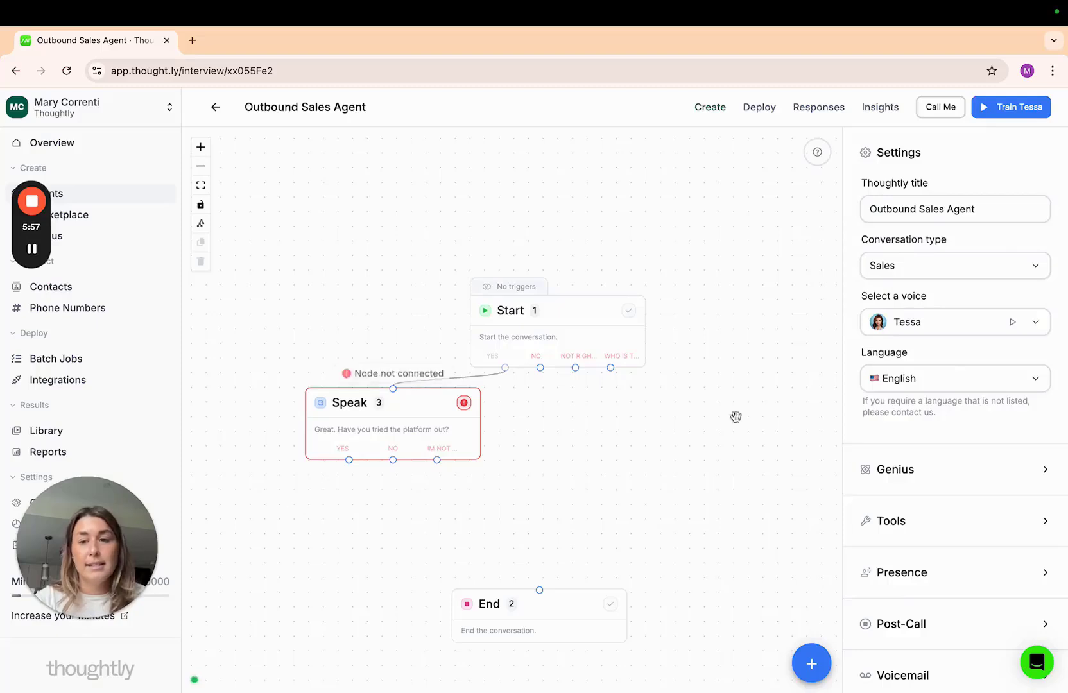
click(810, 667)
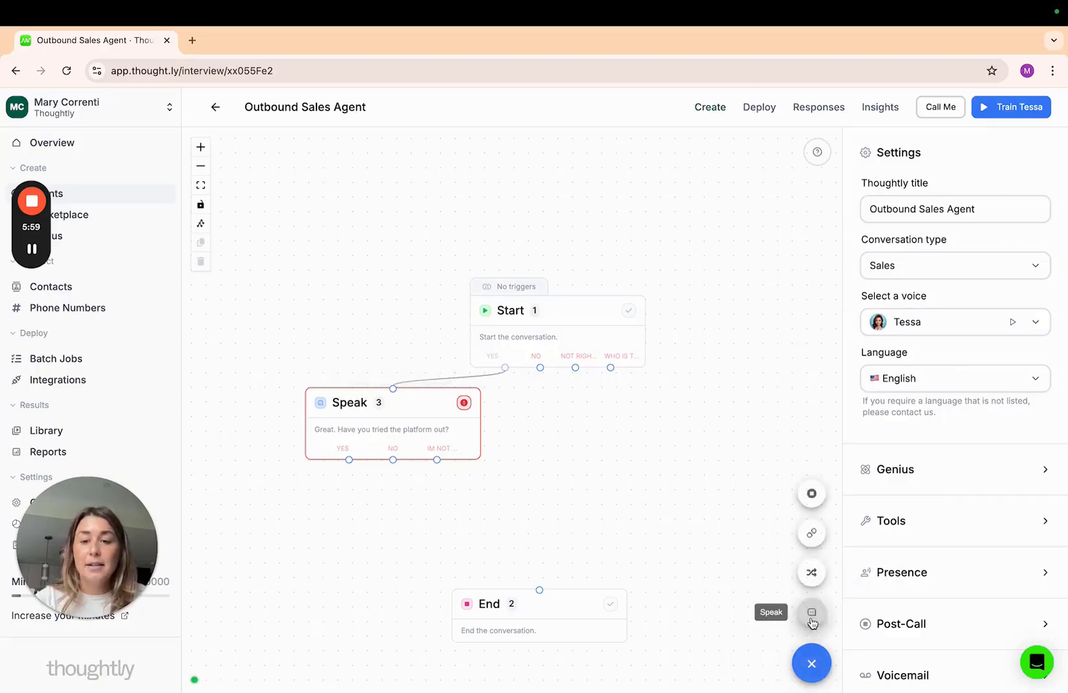
click(811, 614)
drag(532, 409, 387, 517)
drag(349, 459, 374, 502)
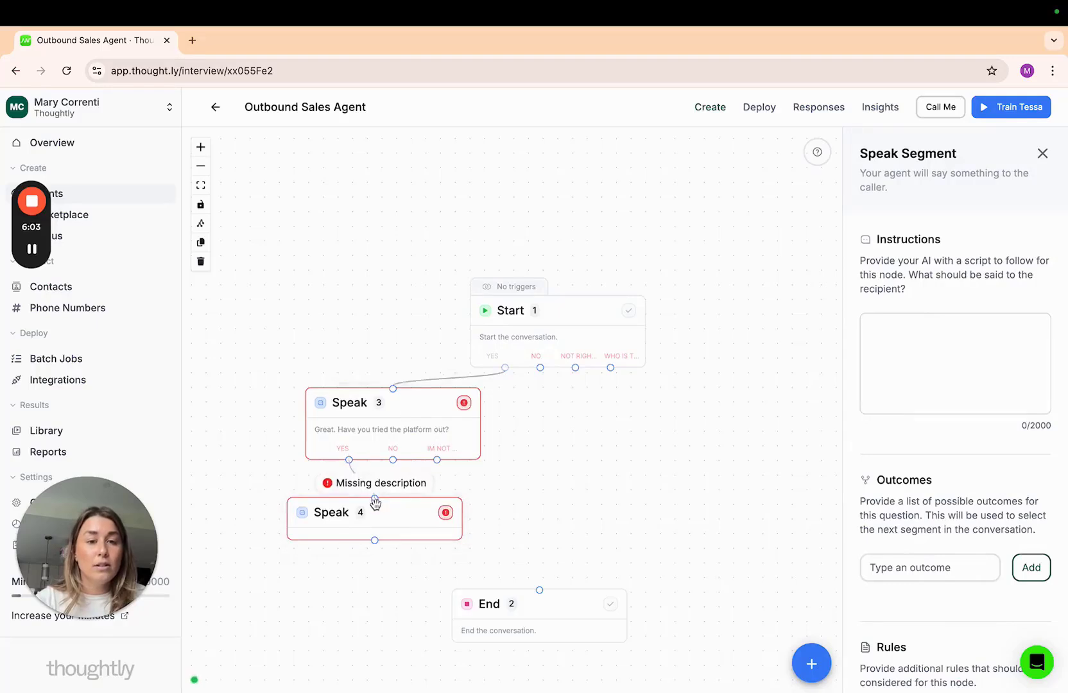
Step: Write the empty Speak node's instructions: "Great. Im glad you have tried the platform out. Do you have any questions about how to use it?"
click(939, 372)
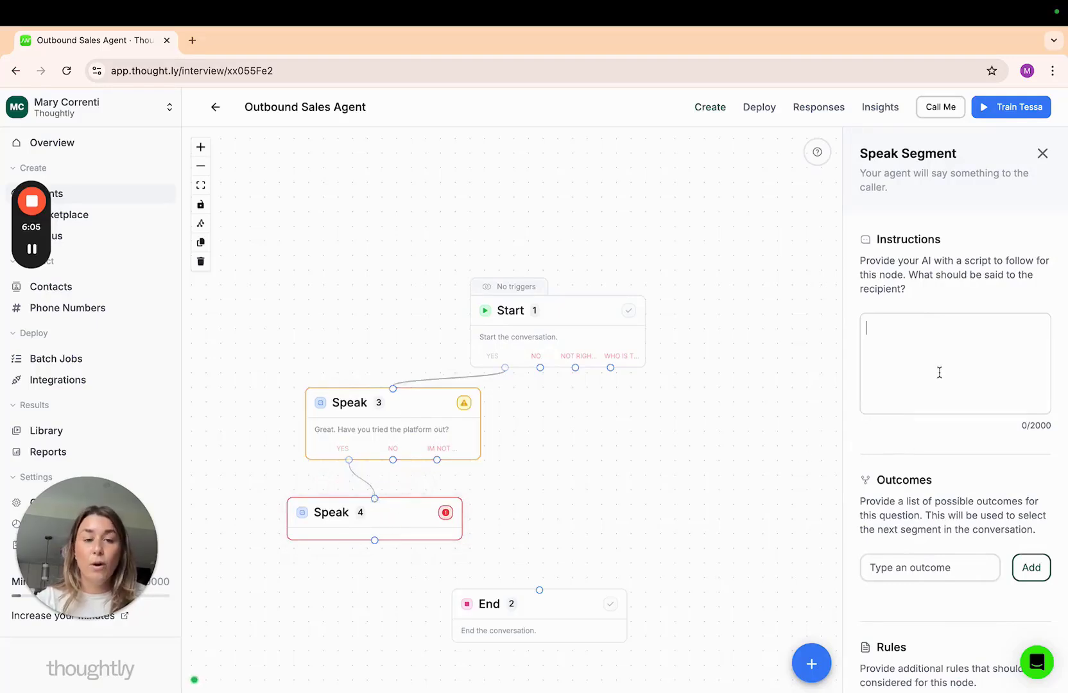
text(Great/. )
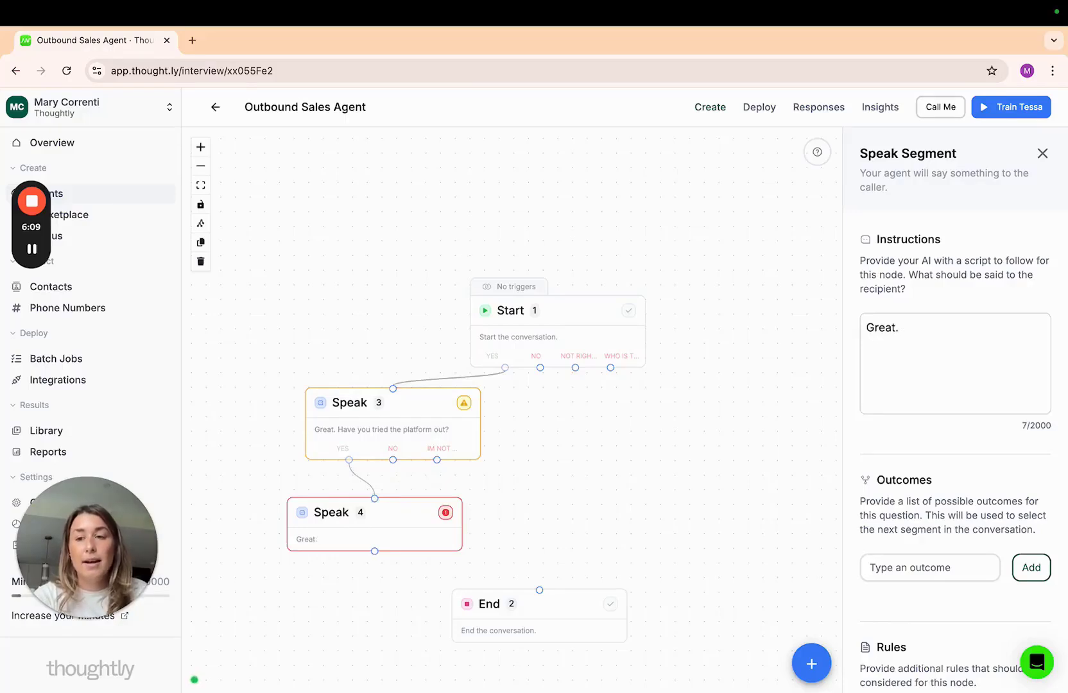
text(Im glad you have tr)
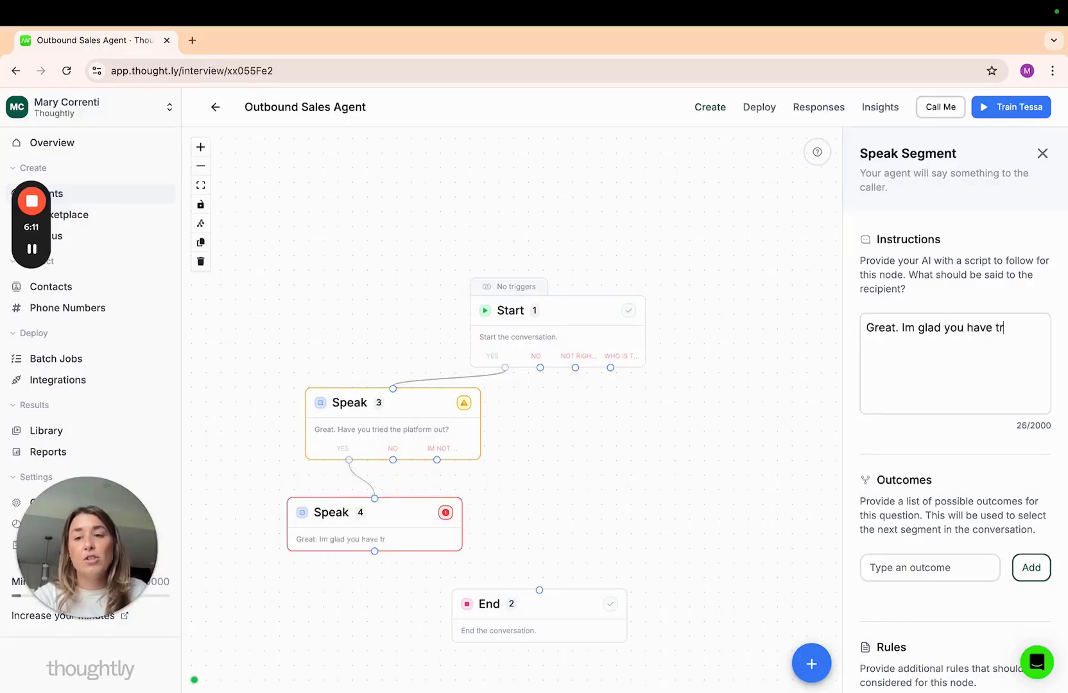
text(ied the platfor)
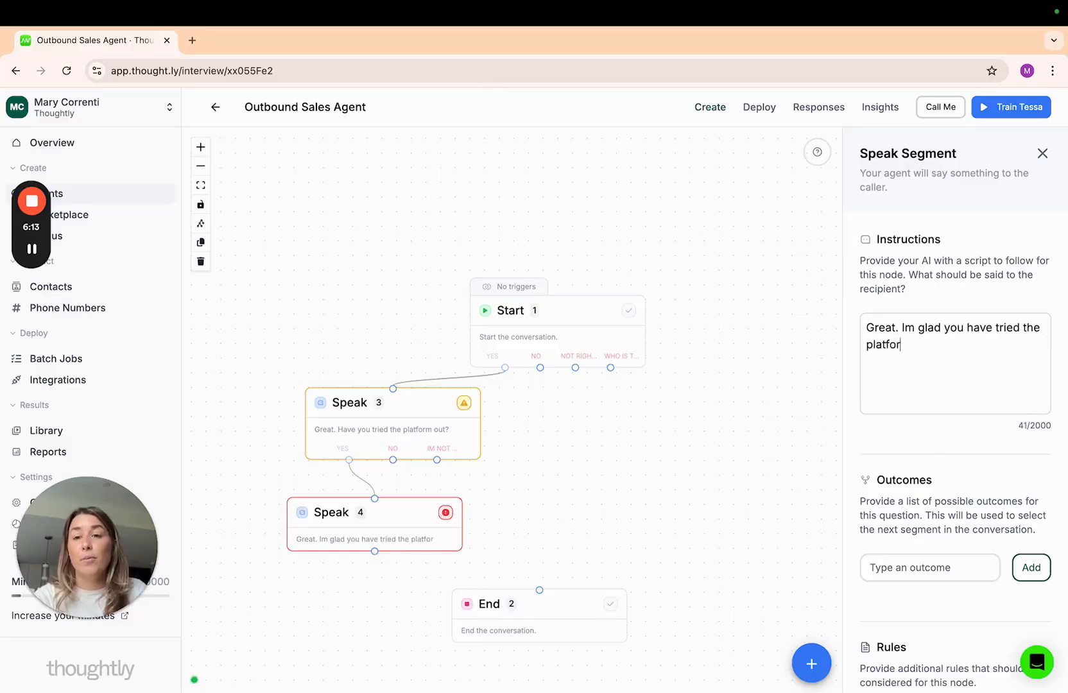
text(m out. What did you thi)
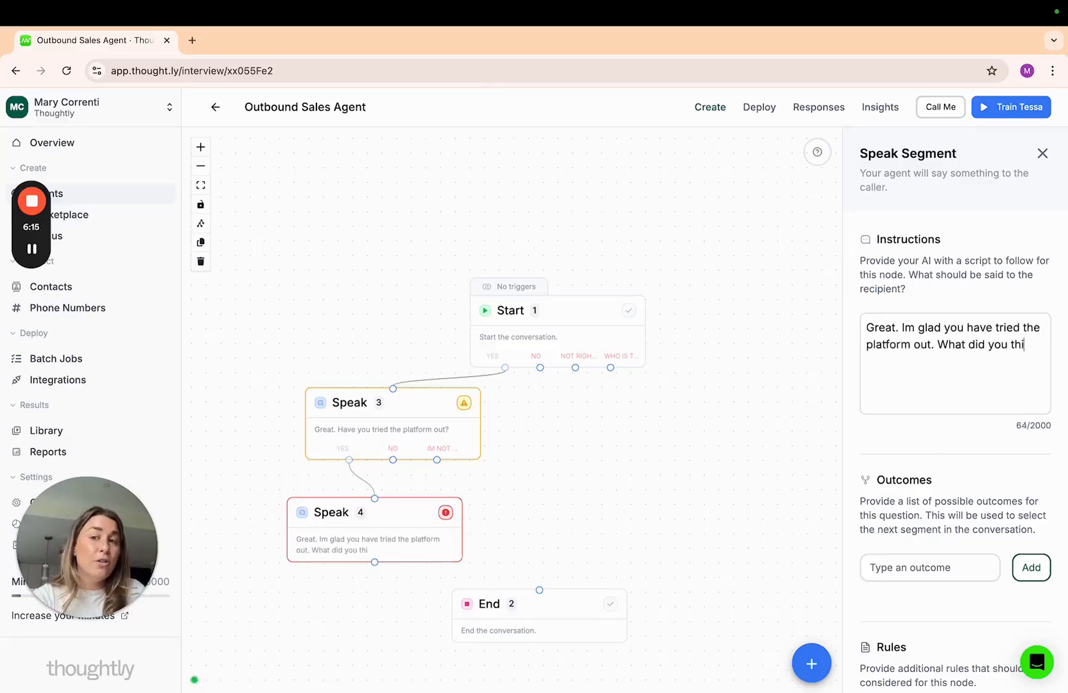
text(nk)
key(BackSpace)
key(BackSpace)
key(BackSpace)
key(BackSpace)
key(BackSpace)
key(BackSpace)
key(BackSpace)
key(BackSpace)
key(BackSpace)
key(BackSpace)
key(BackSpace)
key(BackSpace)
key(BackSpace)
key(BackSpace)
key(BackSpace)
key(BackSpace)
key(BackSpace)
key(BackSpace)
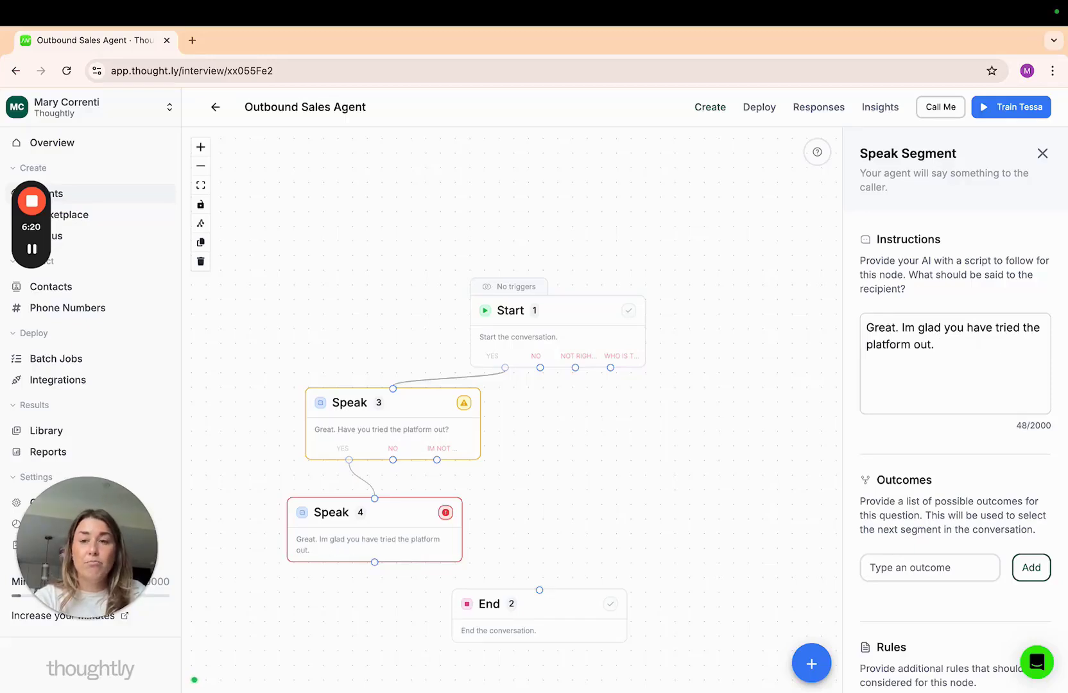
text(Do y)
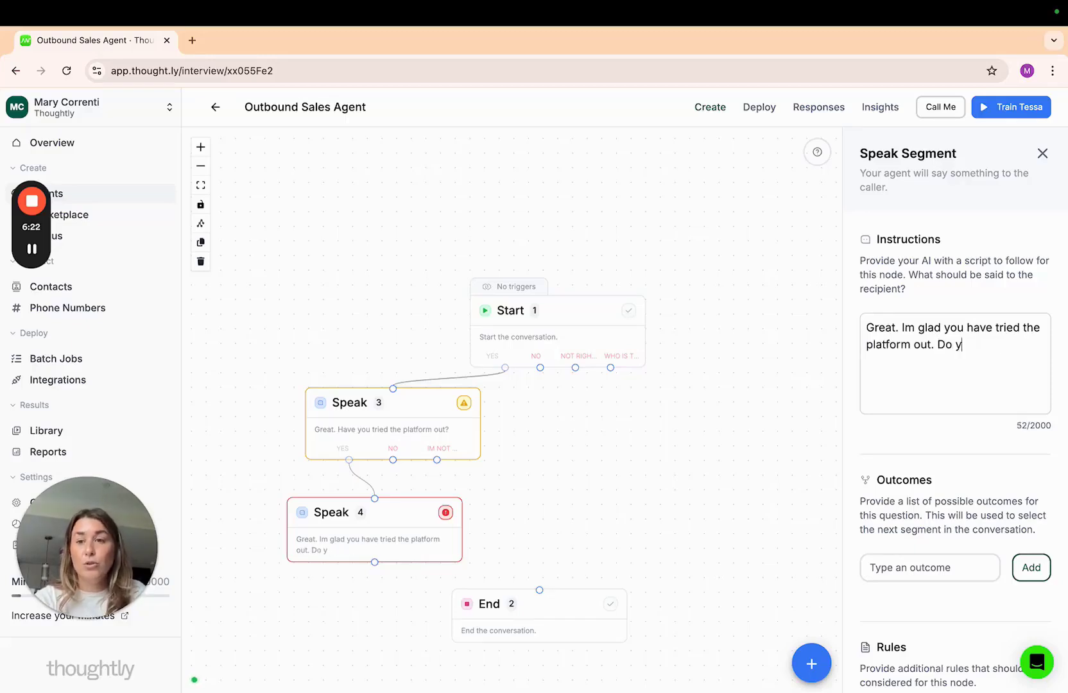
text(ou have any questions b)
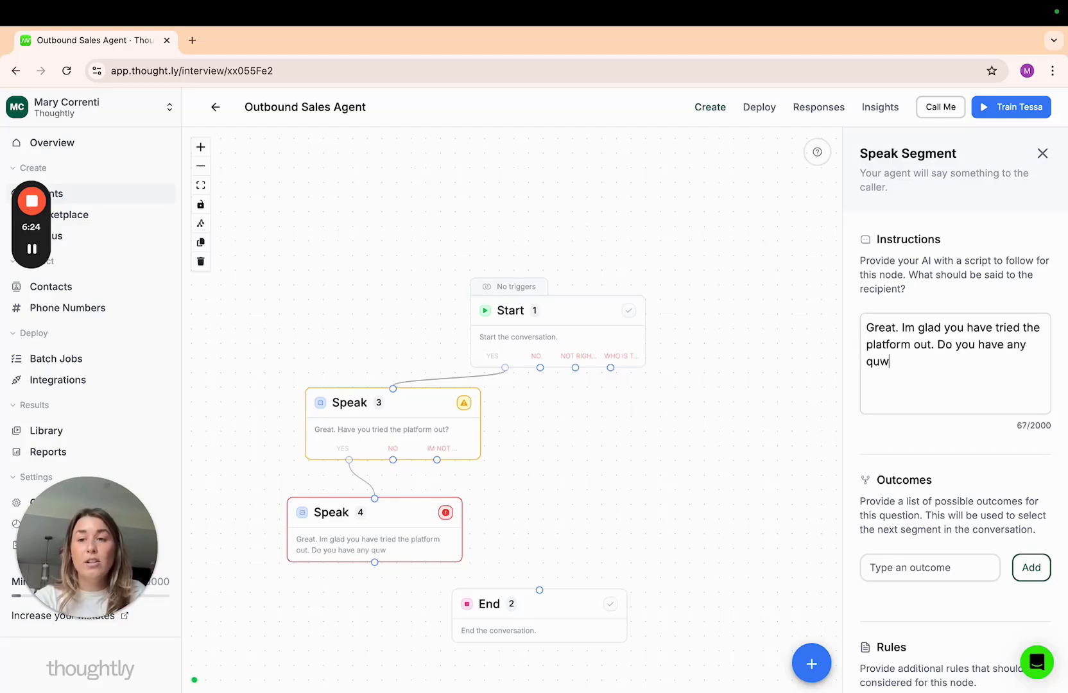
text(o)
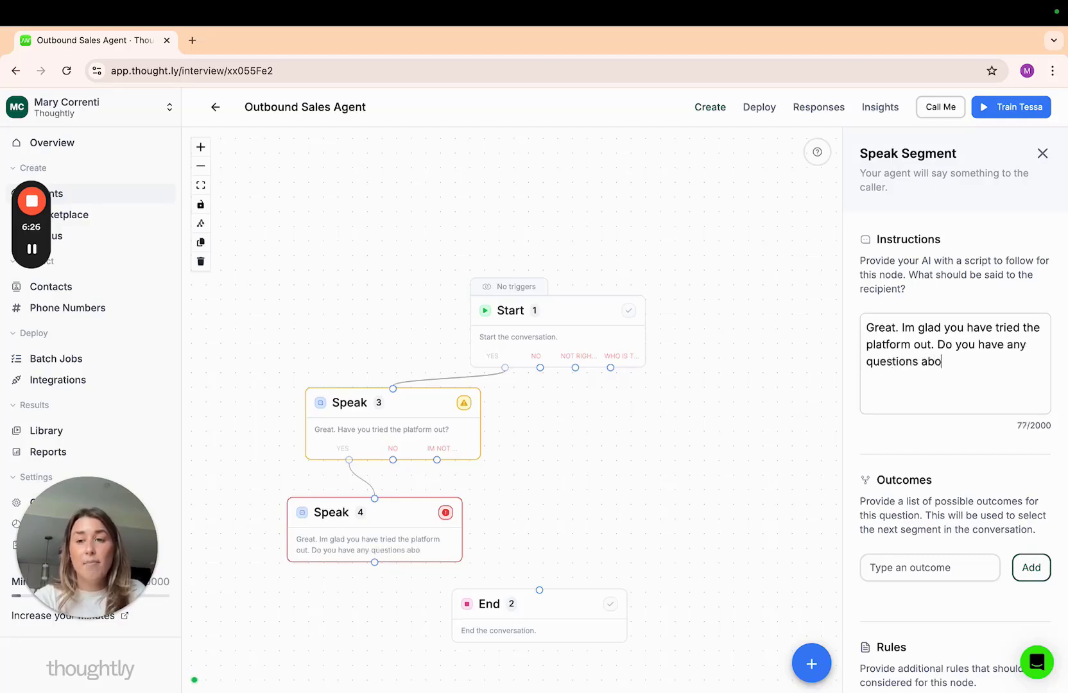
text(ut how to use it?)
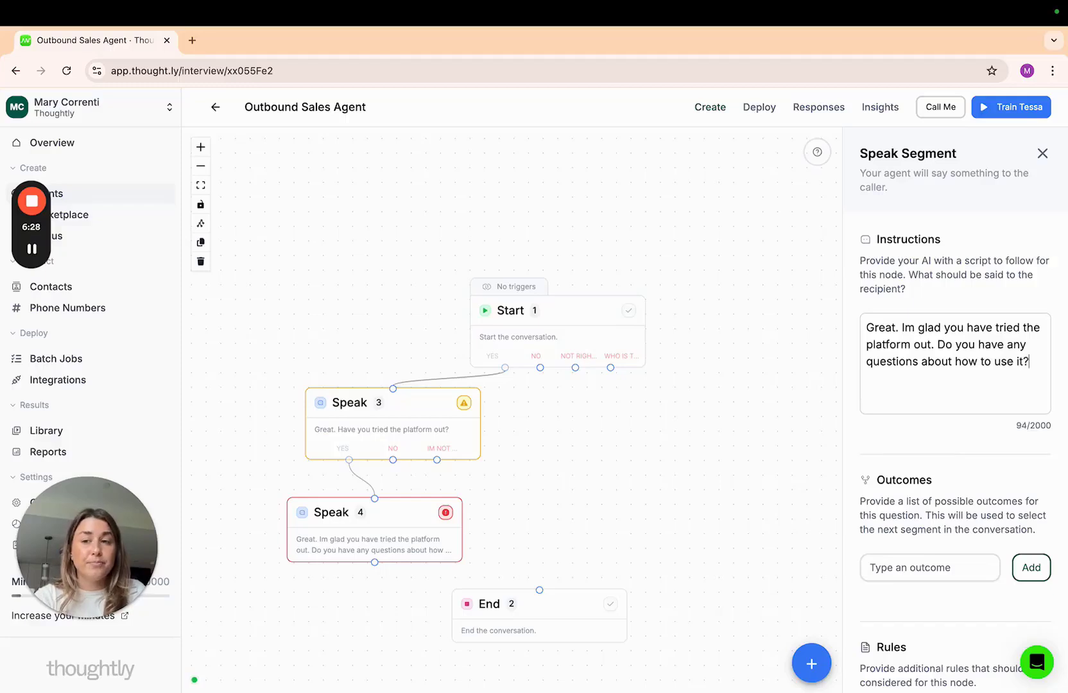
Step: Add the outcomes "yes" and "no" to the Speak node that asks about questions on using the platform
click(928, 556)
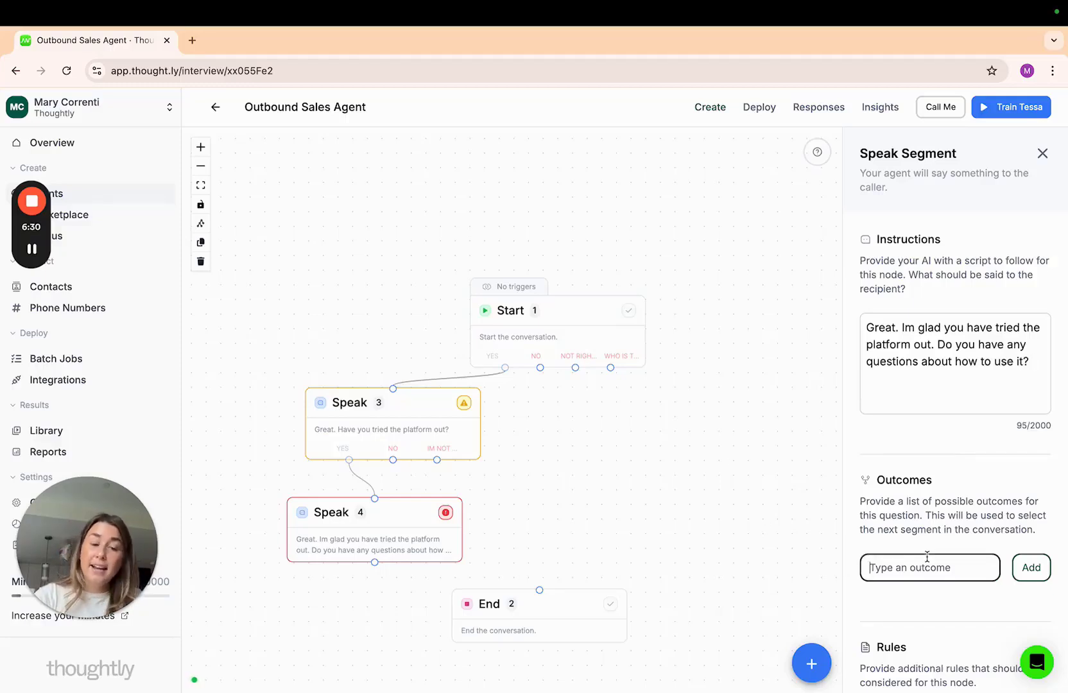
scroll(928, 559, down, 1)
text(yes)
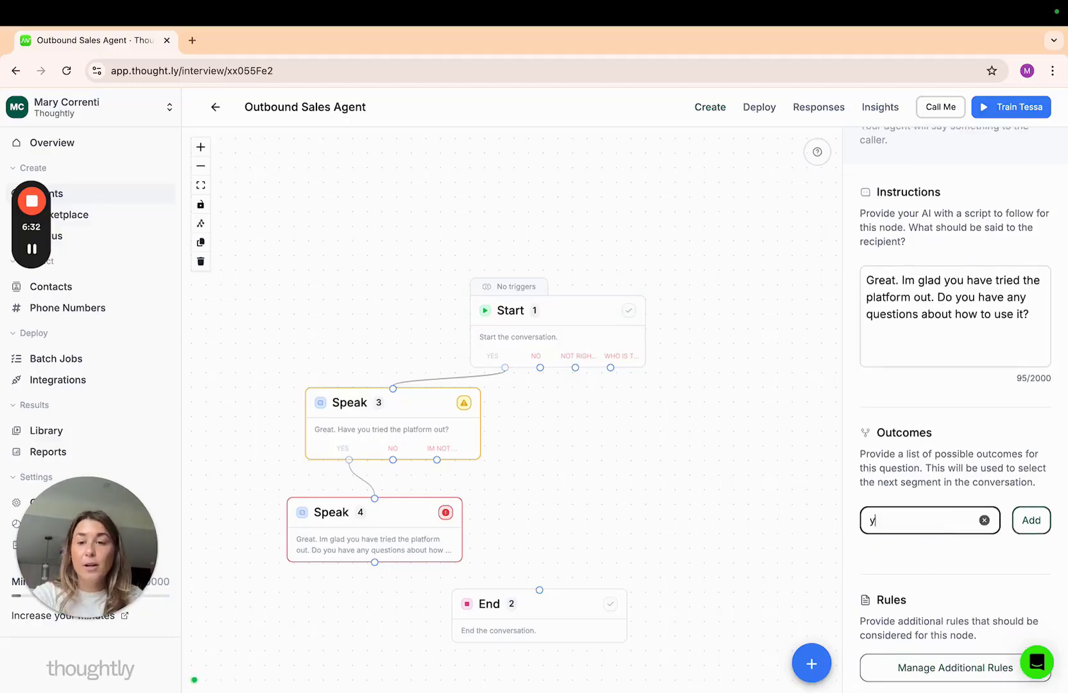
click(1030, 521)
click(915, 517)
text(no)
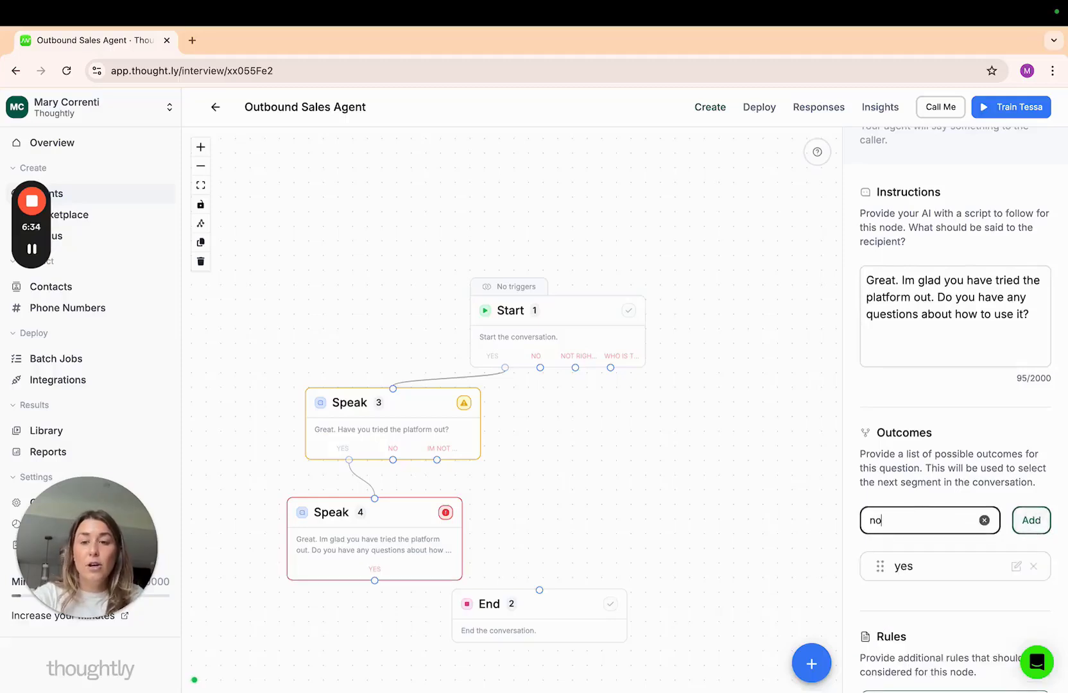
click(1035, 523)
click(973, 522)
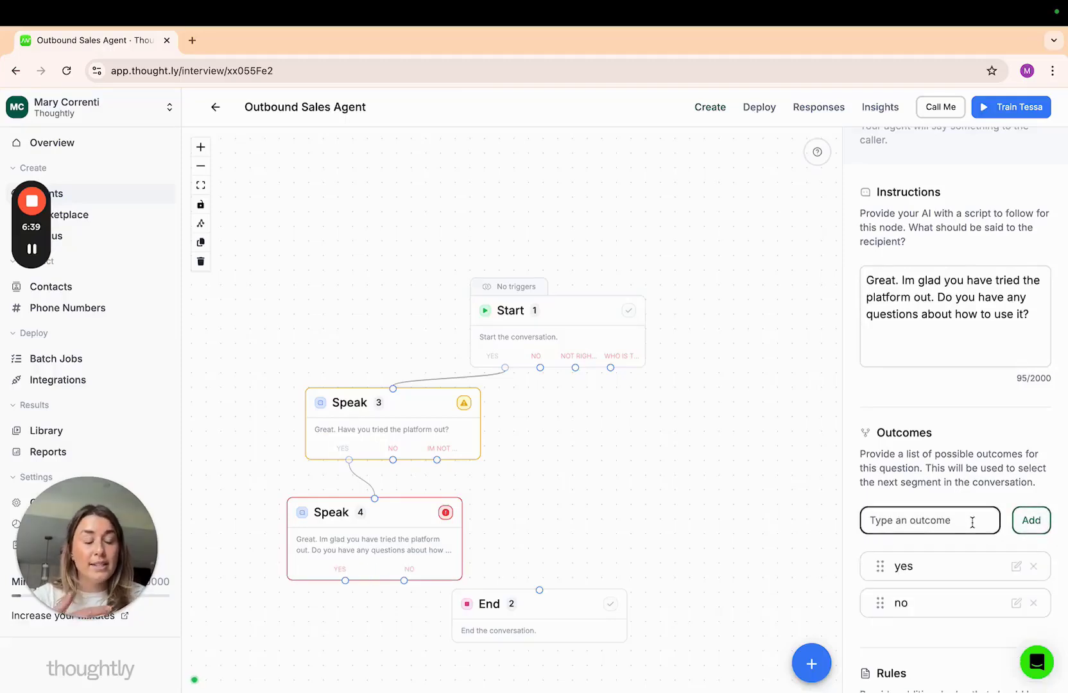
click(698, 517)
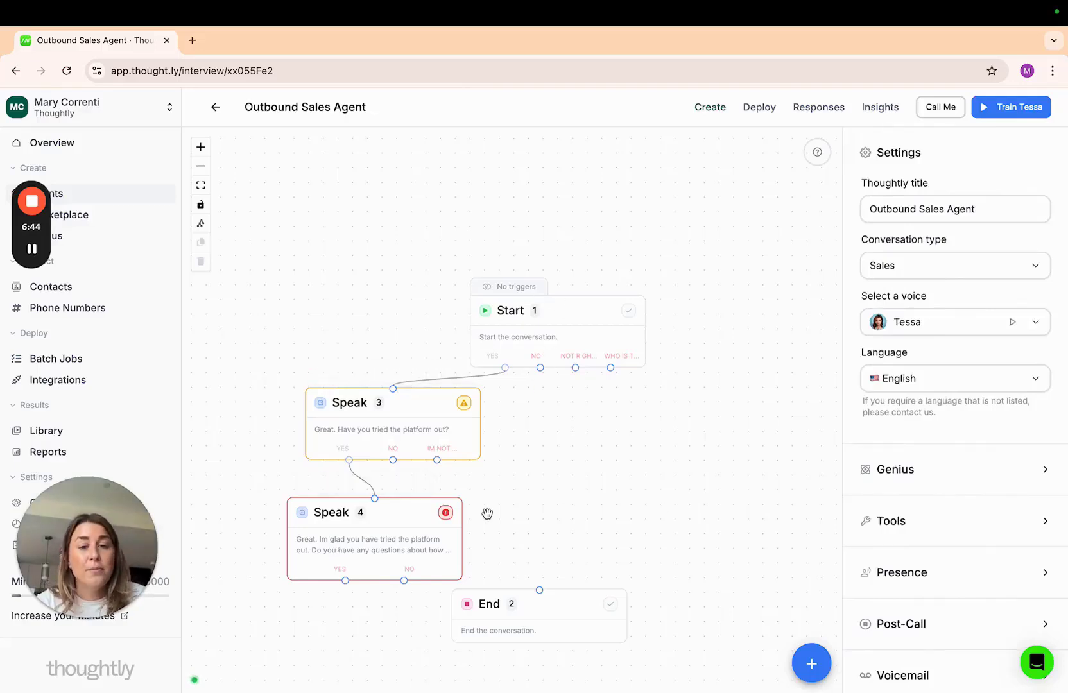
Step: Move the End node beneath the lower Speak node and connect that Speak node's No outcome to it
scroll(488, 513, down, 1)
drag(533, 593, 409, 646)
click(380, 526)
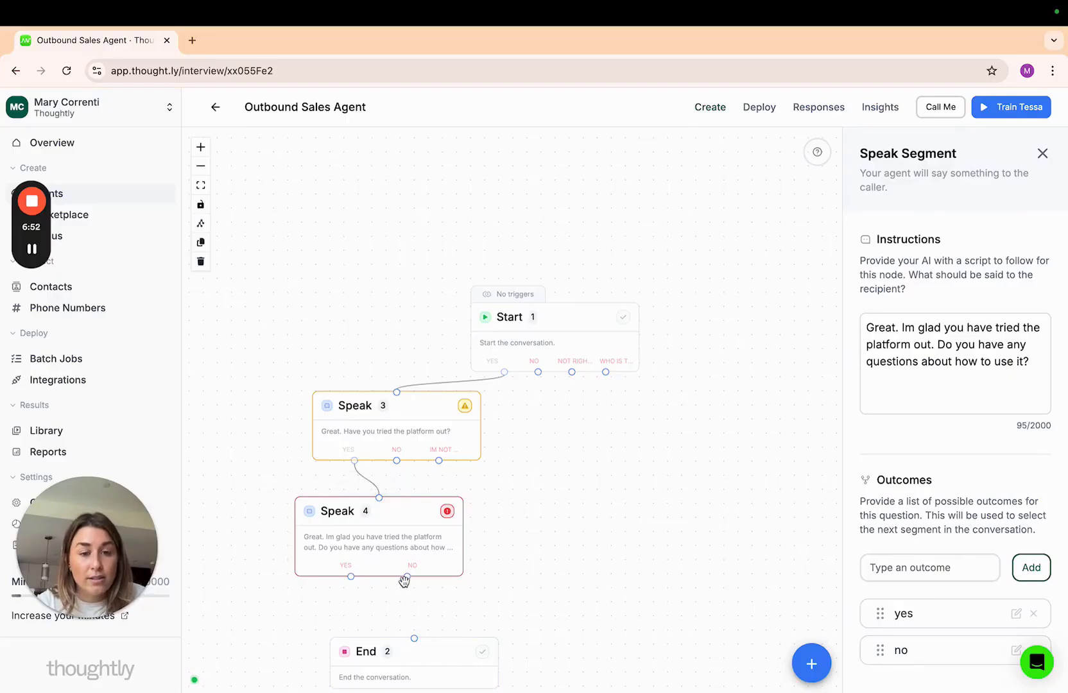
drag(407, 577, 415, 640)
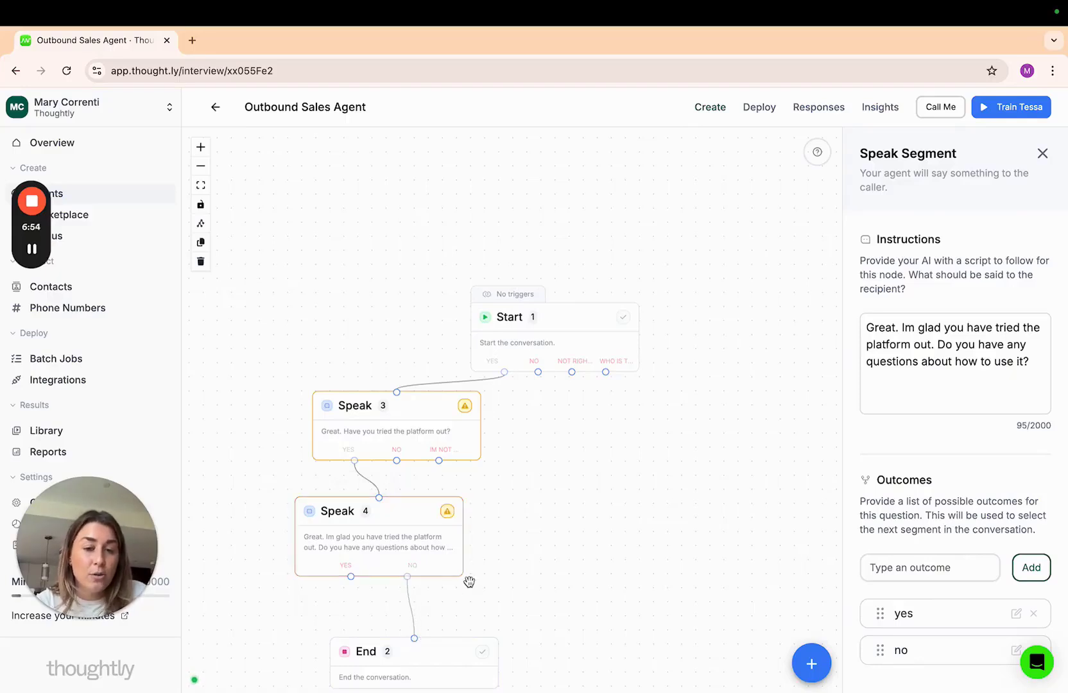
click(454, 657)
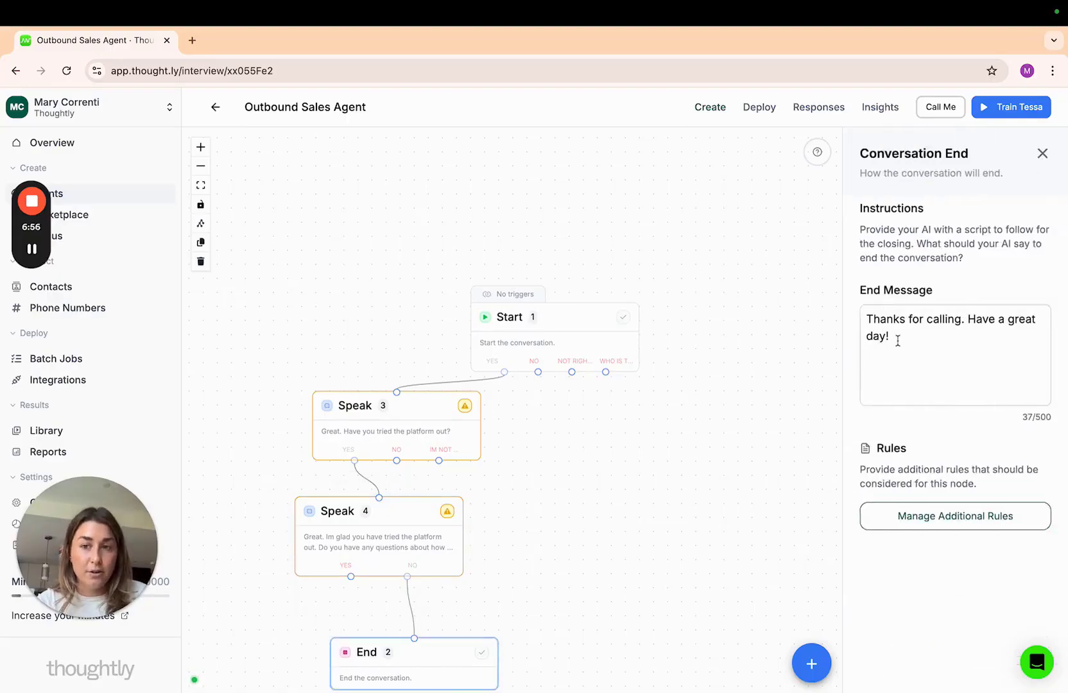
drag(897, 340, 865, 317)
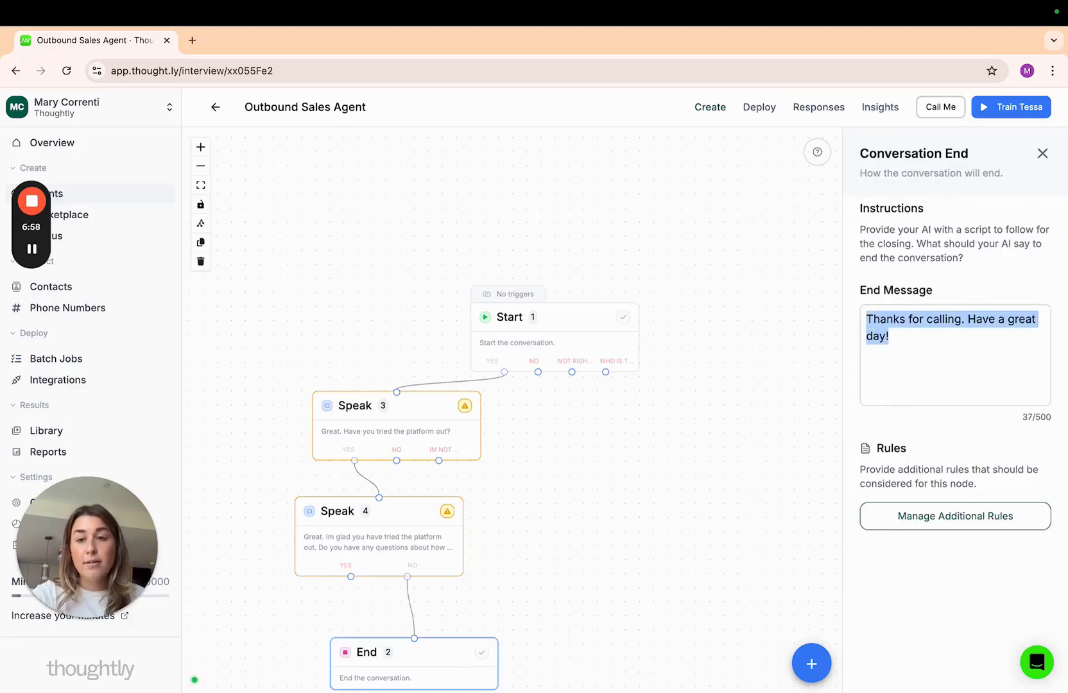
text(okaOkay, thanks)
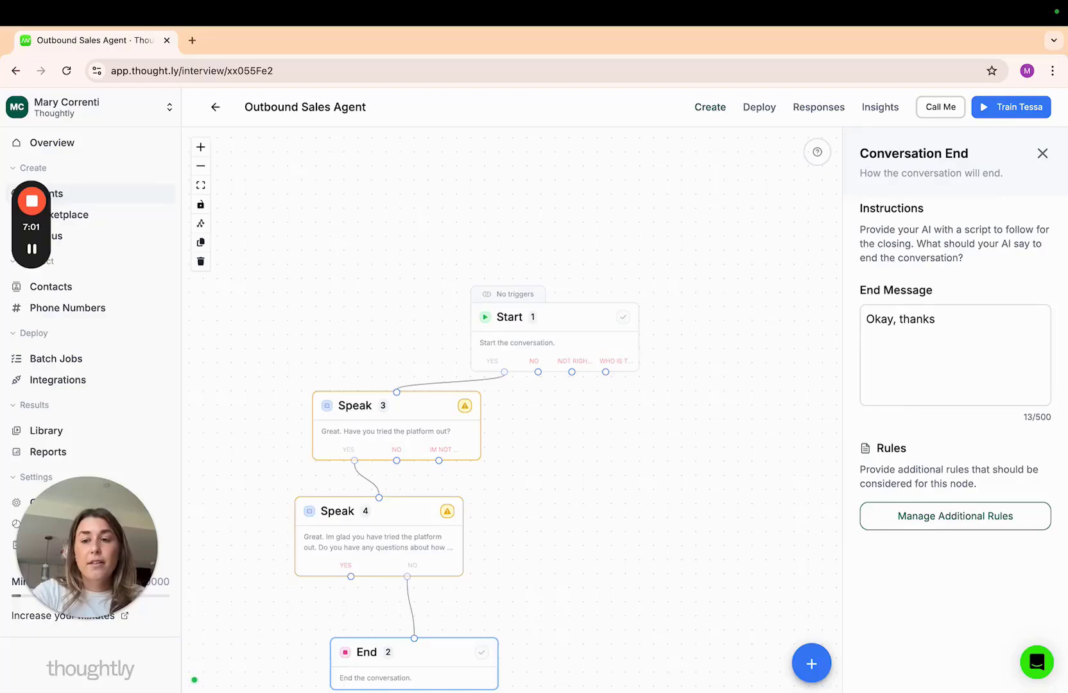
key(BackSpace)
text(. )
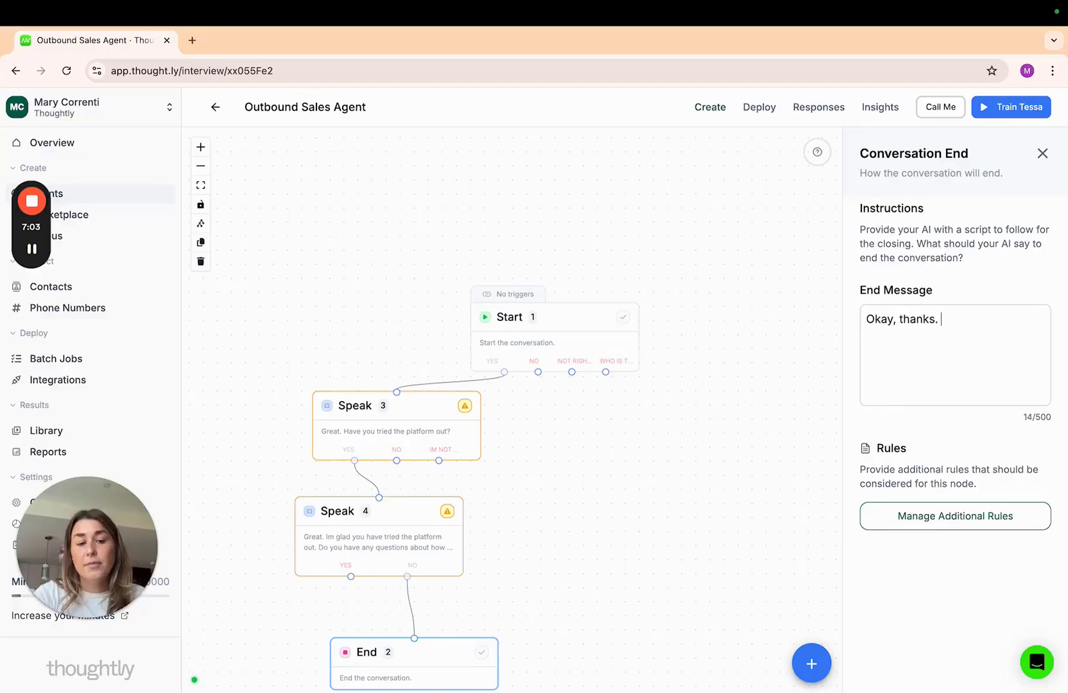
text(If you end)
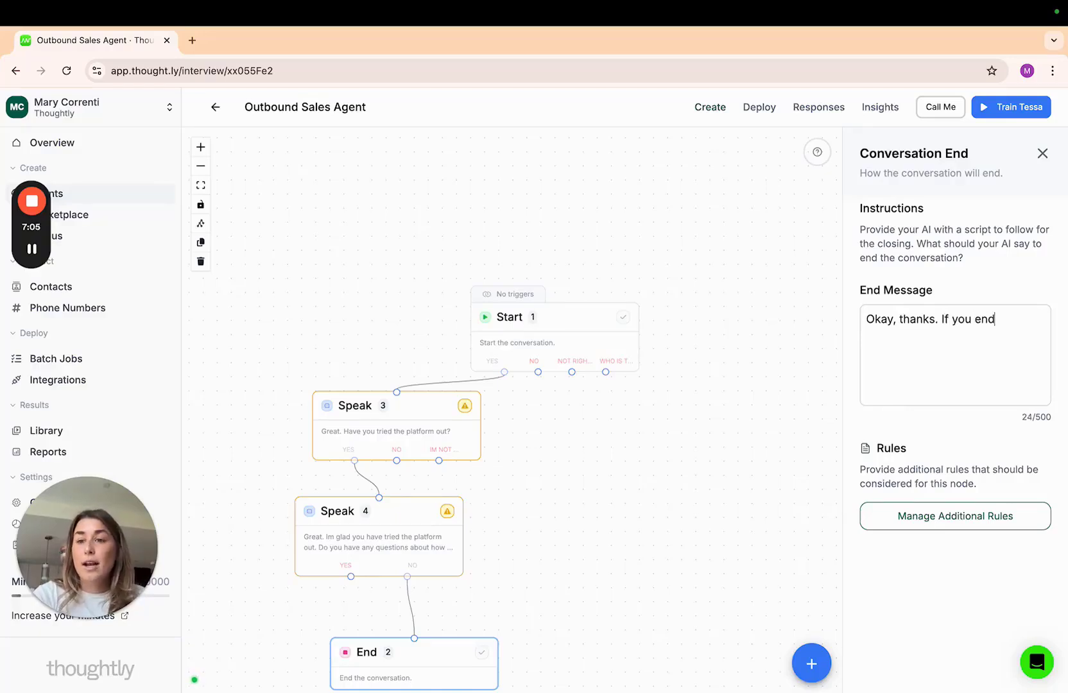
text( up wanting to learn. more)
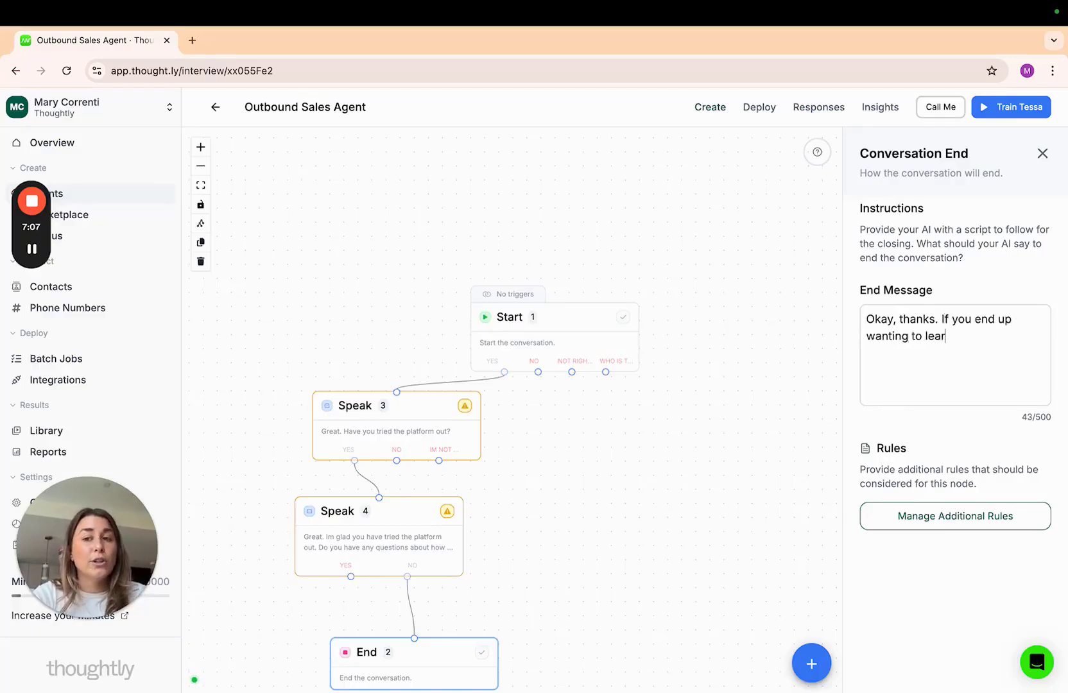
key(BackSpace)
key(BackSpace)
key(BackSpace)
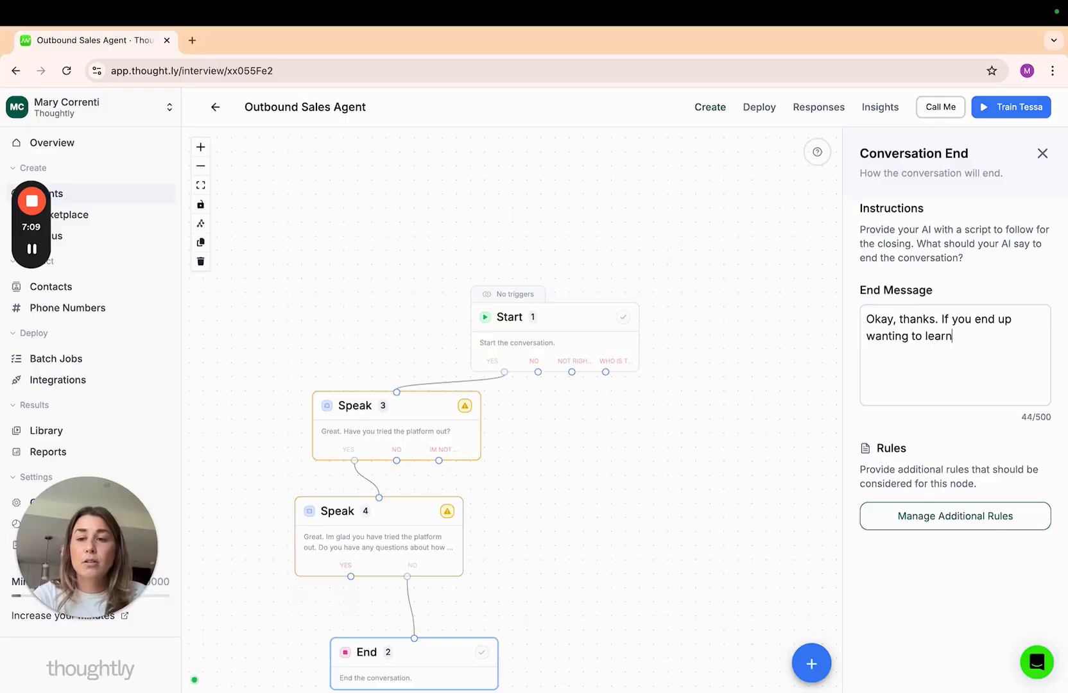
text(more about the platf)
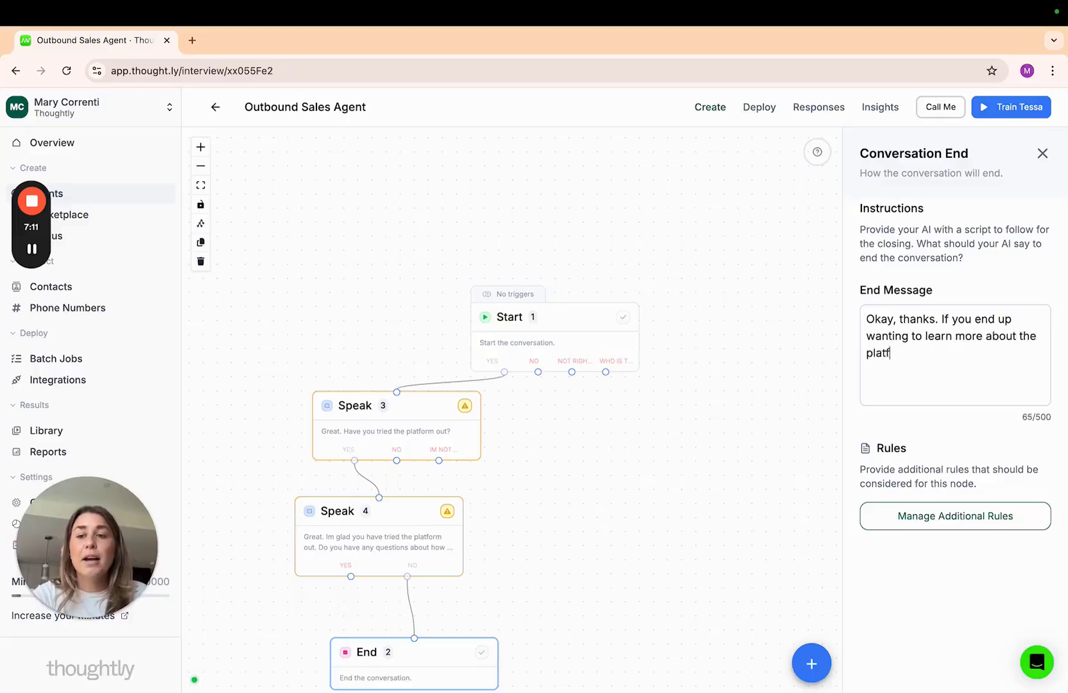
text(orm please visit w)
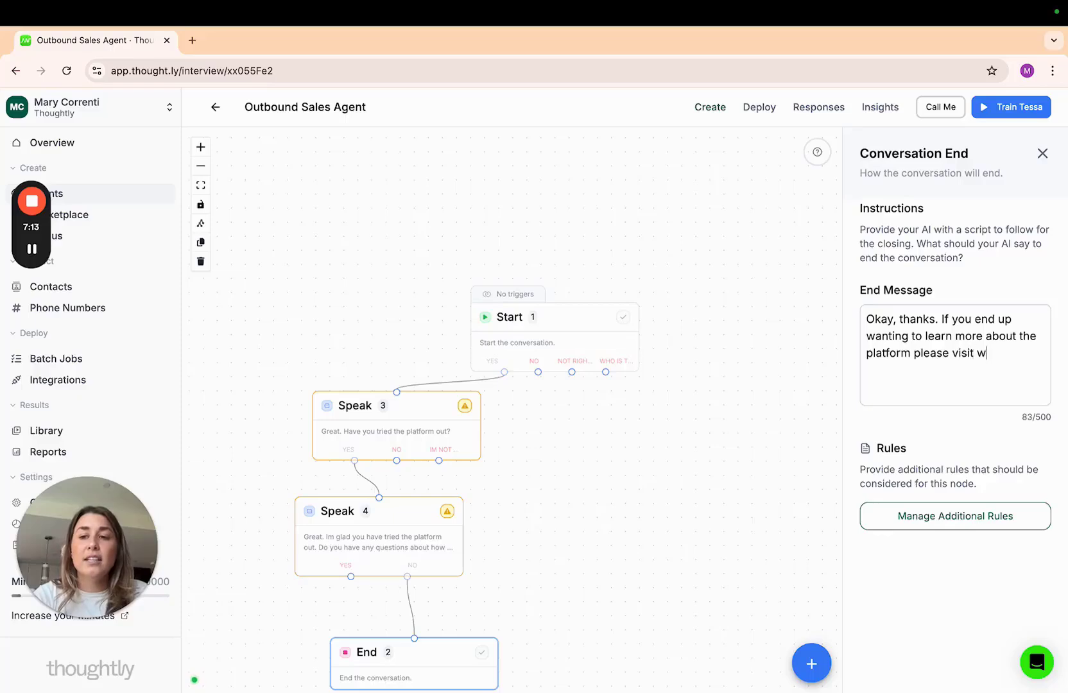
text(ww.thought.ly)
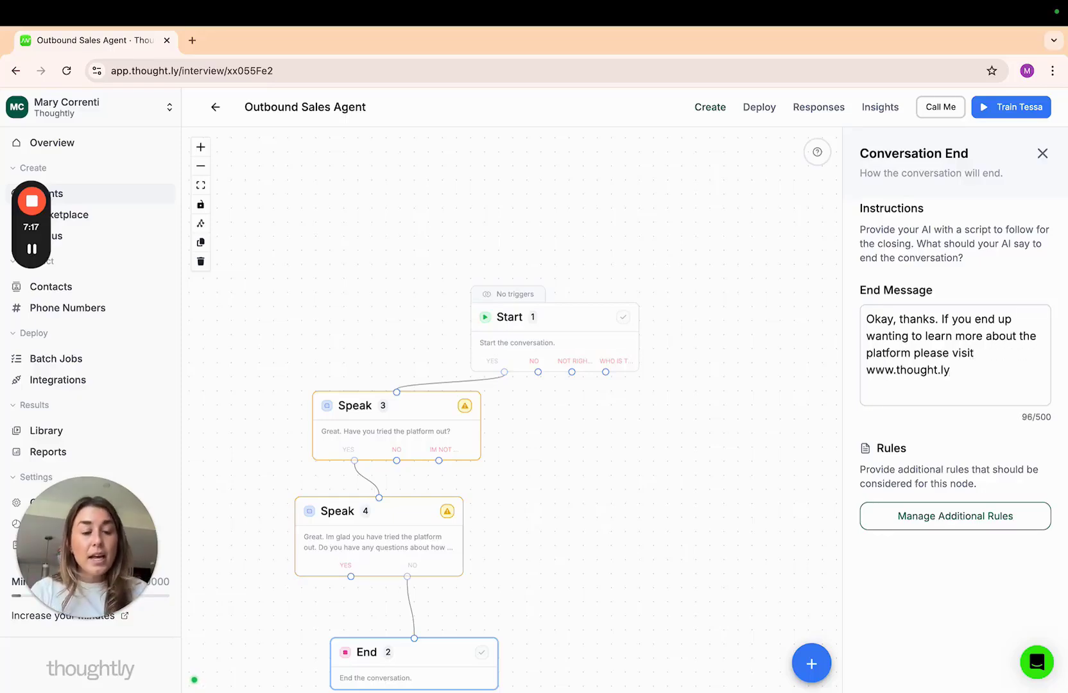
Step: Connect the Start node's No outcome to the existing End node and check that node's end message
drag(770, 408, 770, 334)
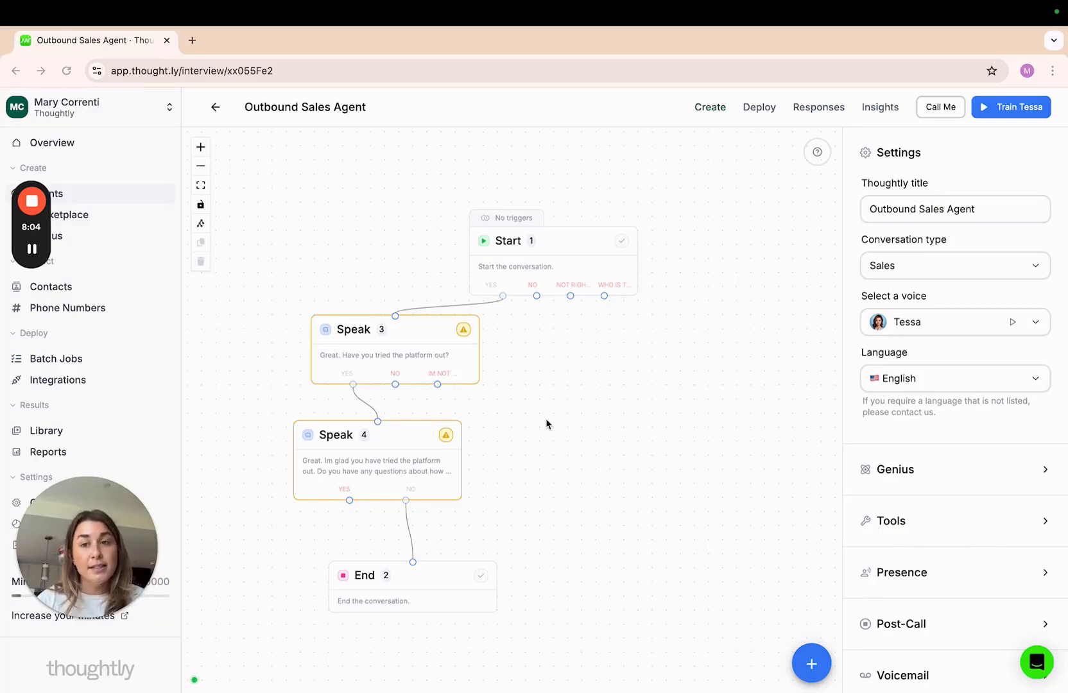
click(583, 242)
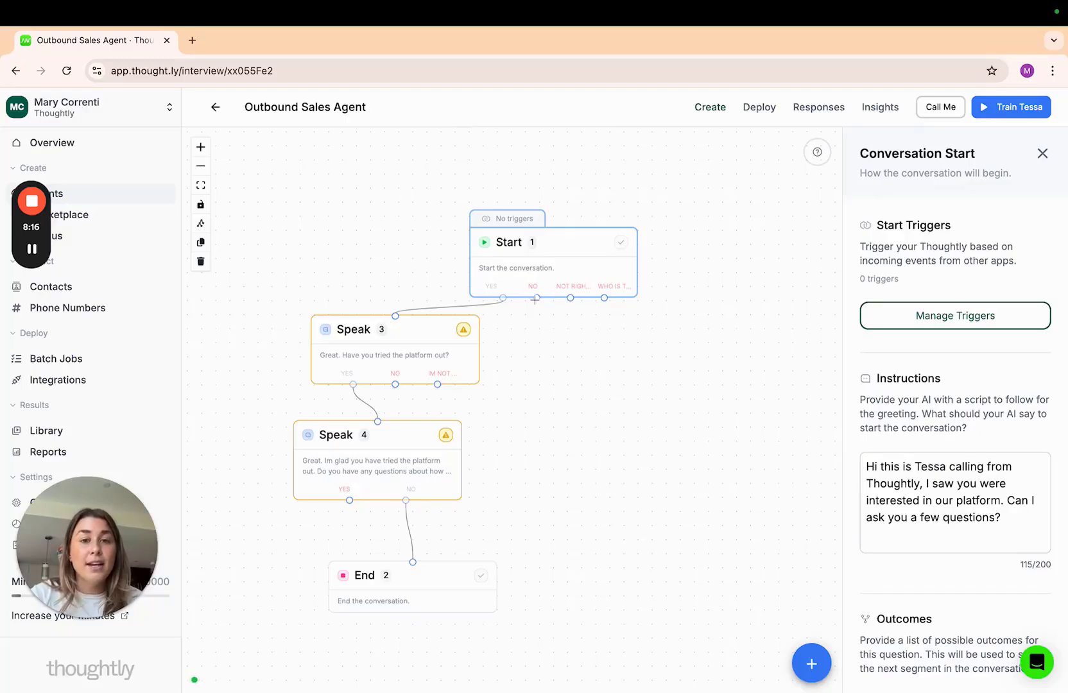
drag(536, 299, 413, 563)
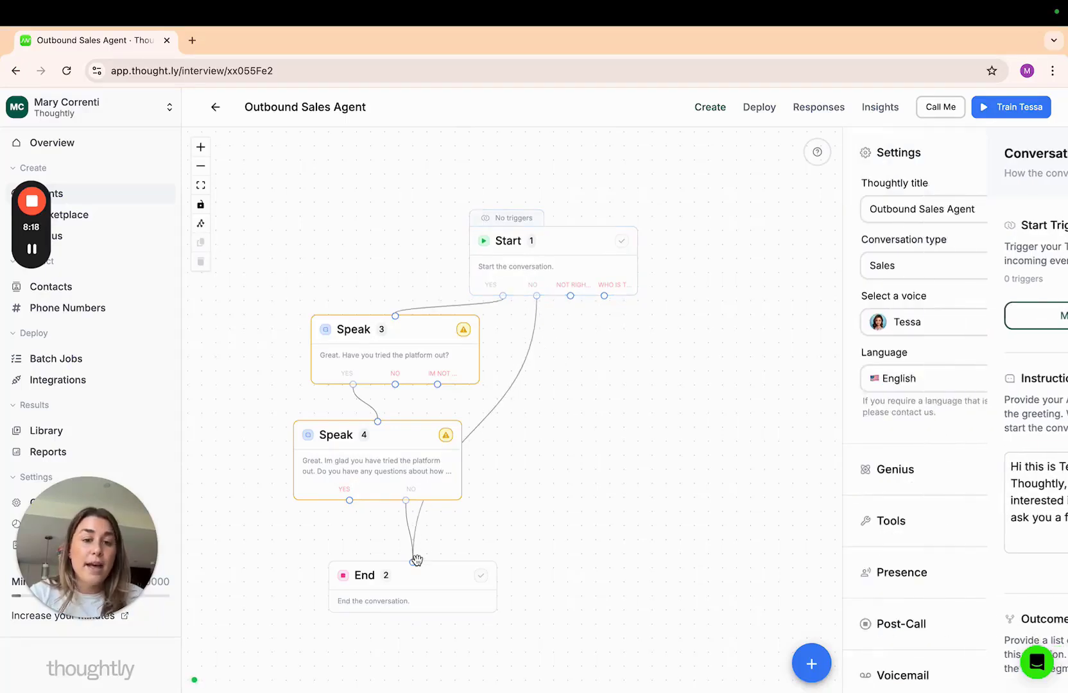
click(428, 577)
click(976, 378)
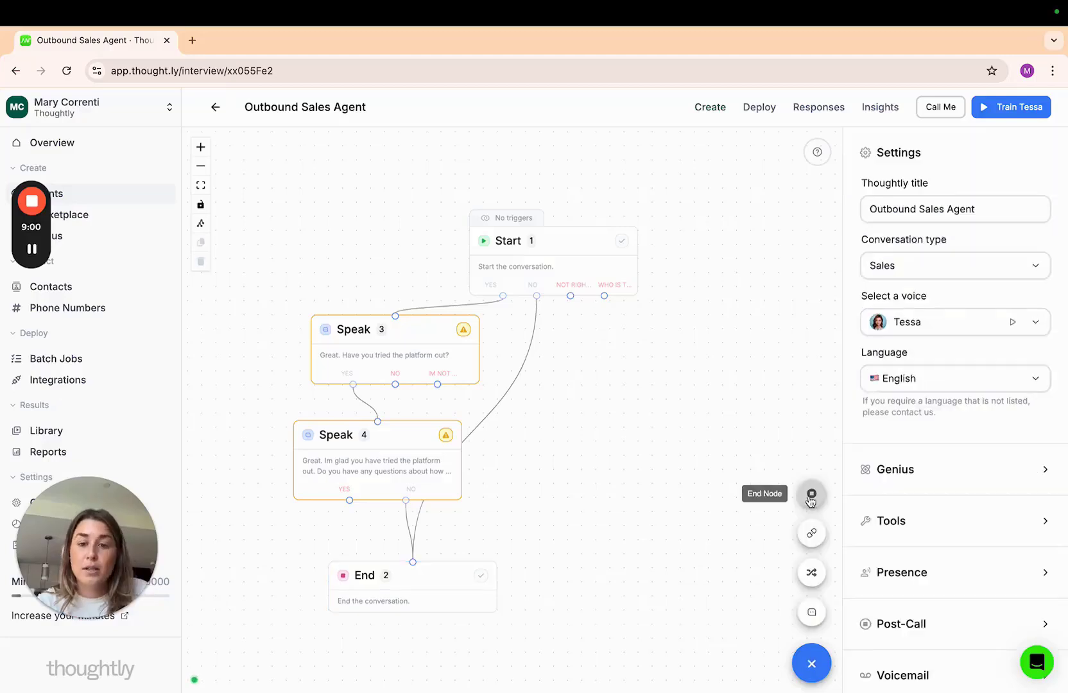
Step: Add a second End node beneath the Start node and connect the "Not right now" outcome to it
click(812, 493)
drag(546, 416, 646, 414)
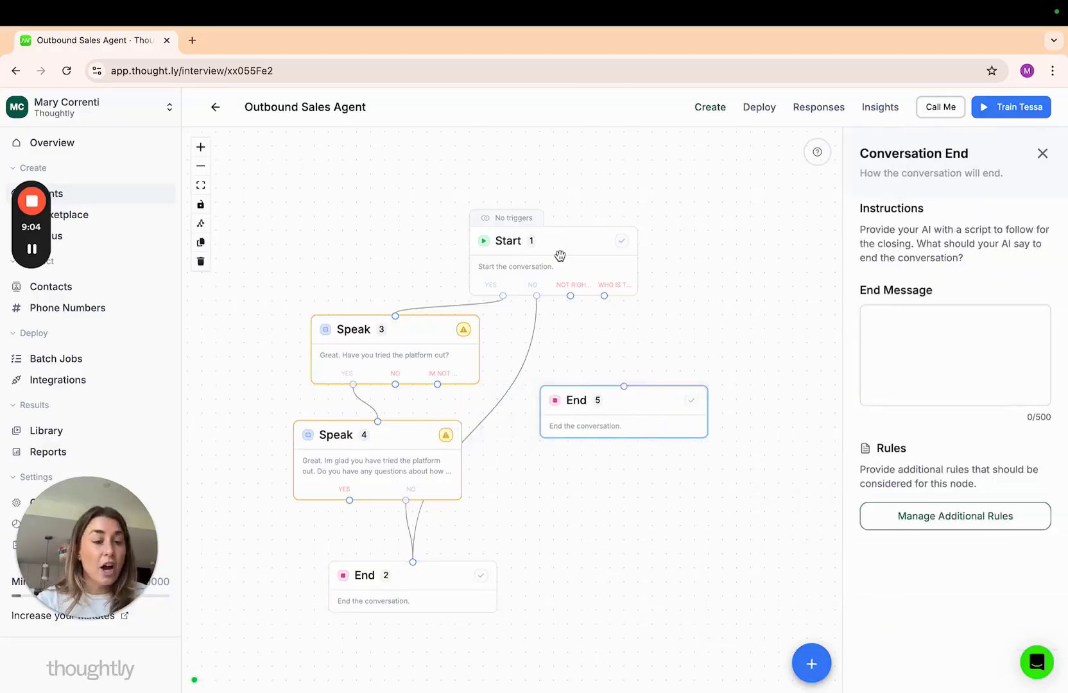
drag(570, 296, 628, 399)
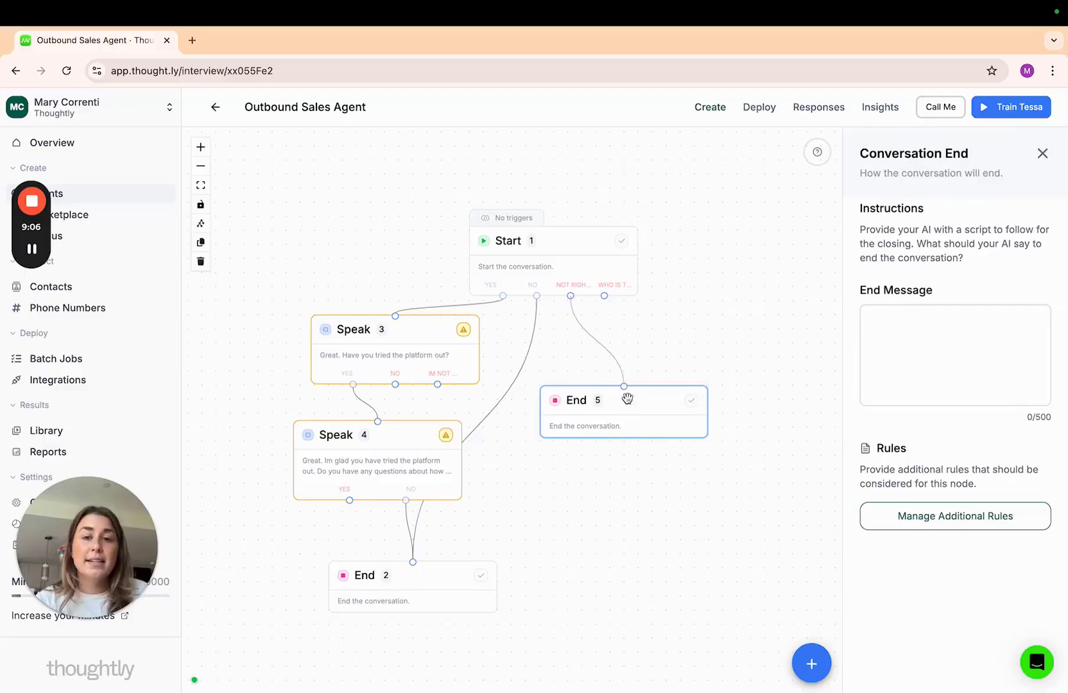
Step: Write the new End node's message: "No worries. We know you are busy. We will try you back another time!"
click(953, 389)
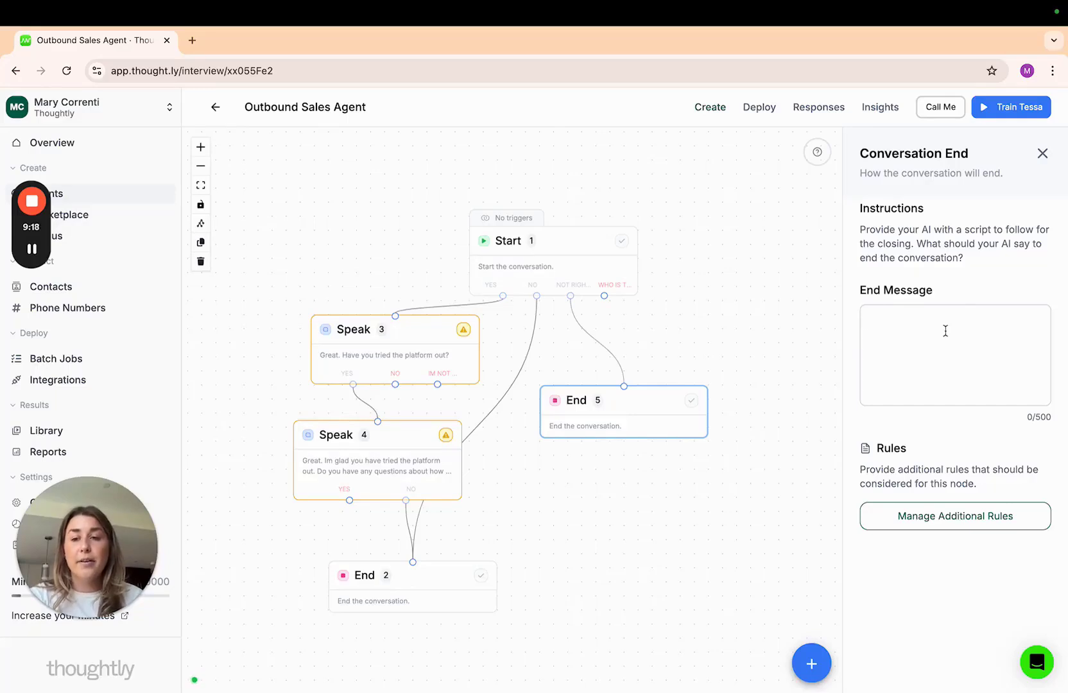
text(No worries. We know you a)
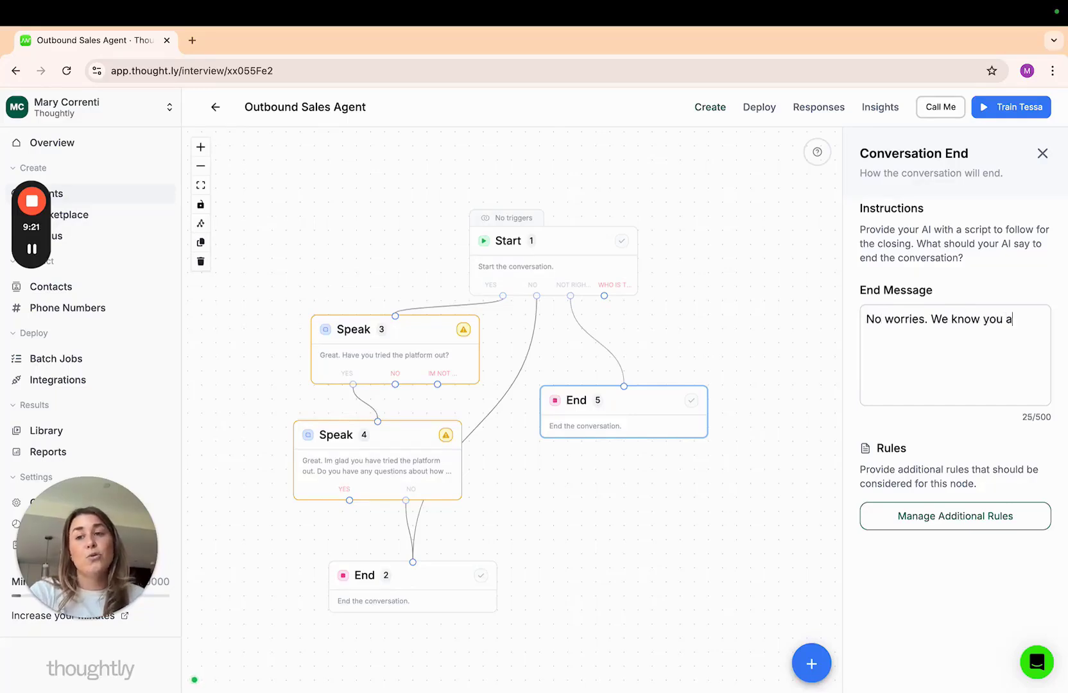
text(re busy. We will tr)
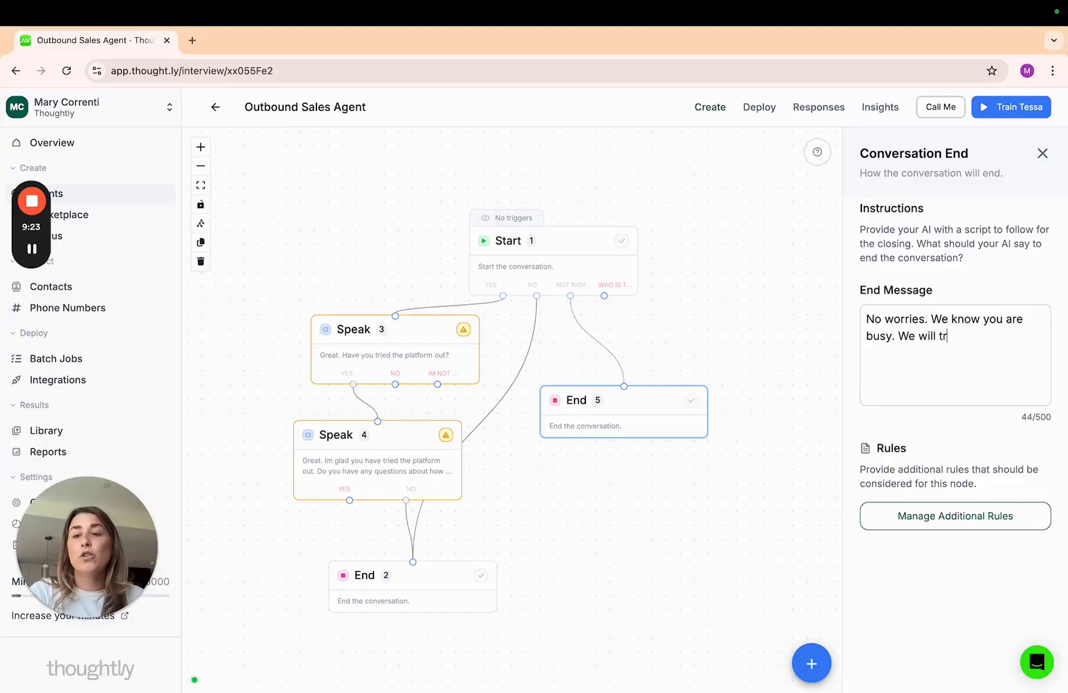
text(y you back another t)
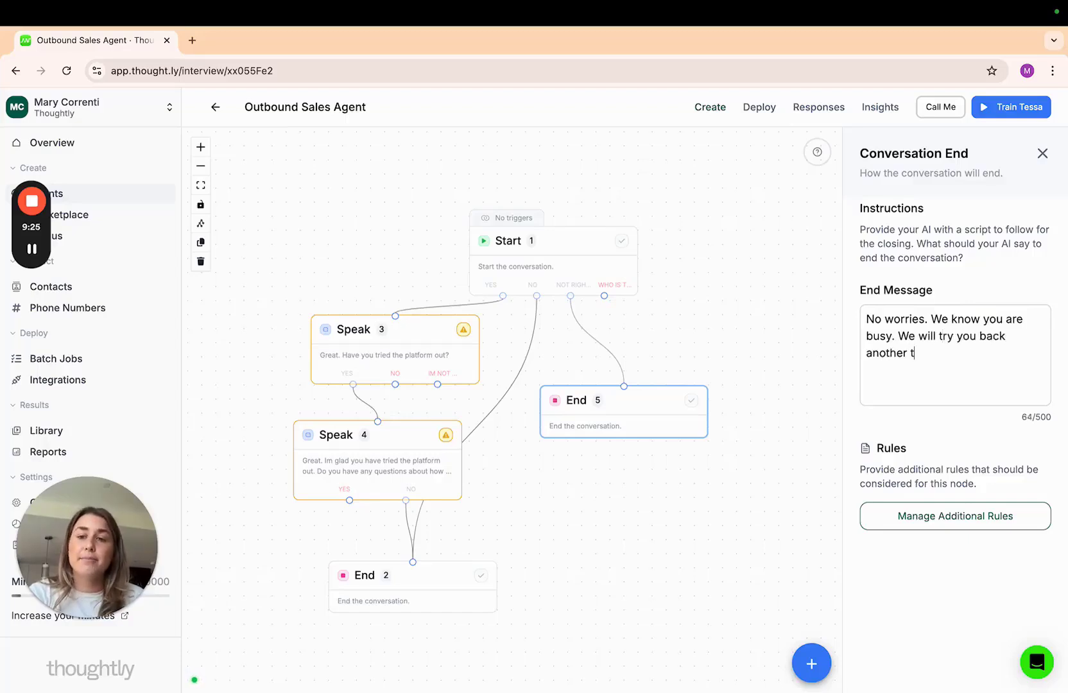
text(ime!)
Step: Add a rule to the Start node: "If the caller doesn't hear the initial greeting and is unsure of who is calling, repeat the initial greeting."
click(626, 245)
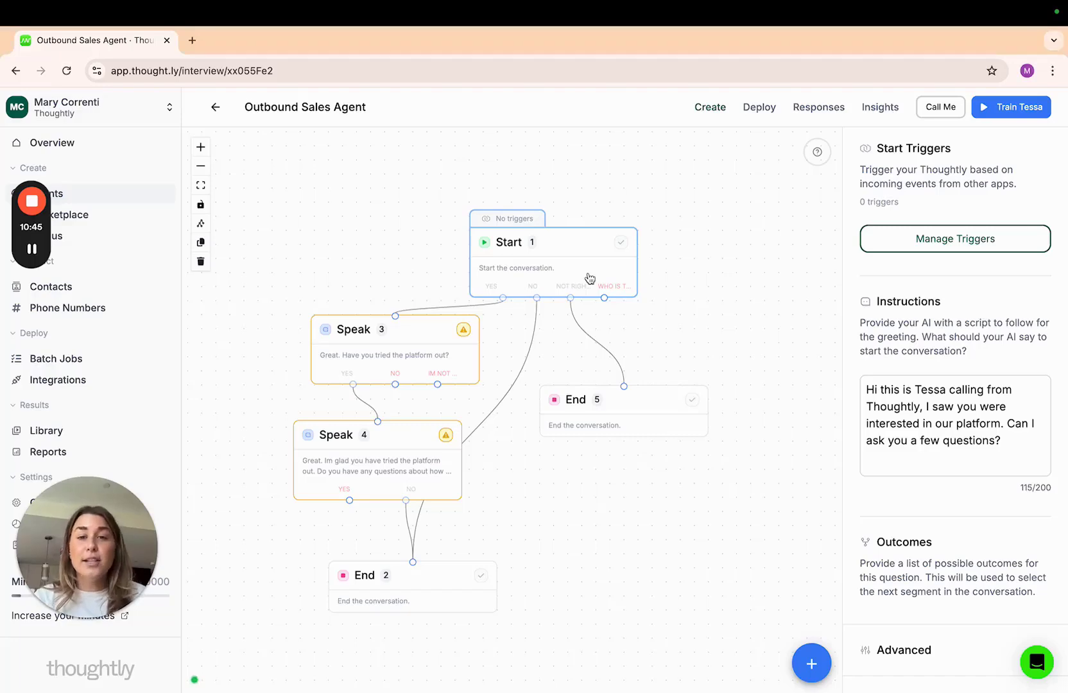
scroll(918, 417, down, 6)
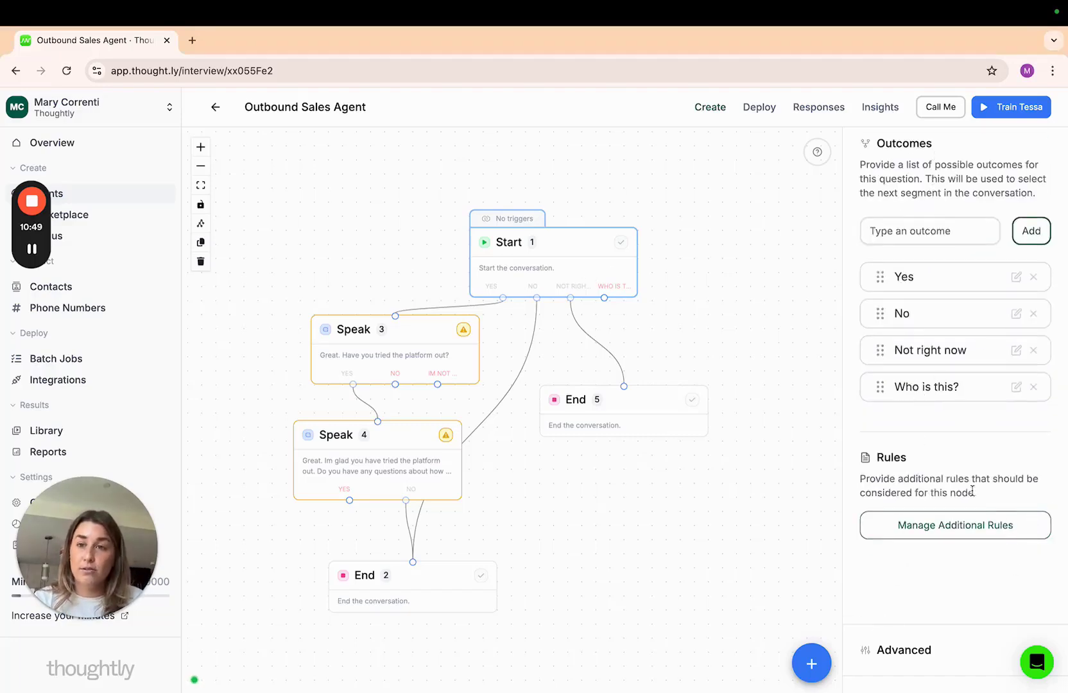
click(926, 531)
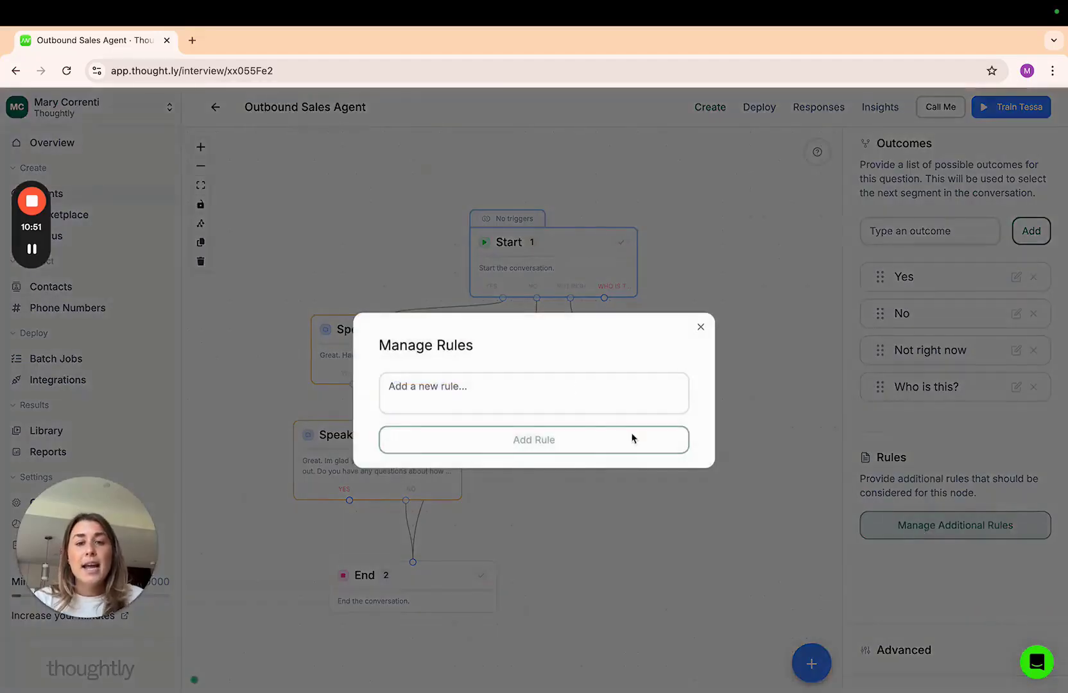
click(567, 385)
text(If the)
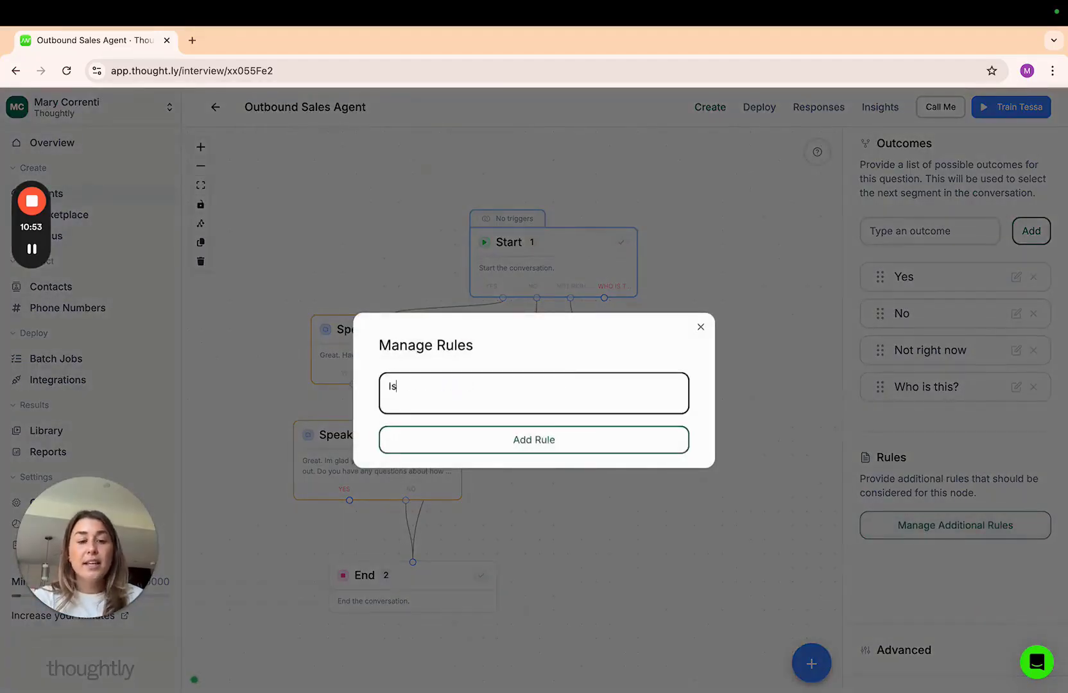
key(BackSpace)
key(BackSpace)
key(BackSpace)
key(BackSpace)
text(the c)
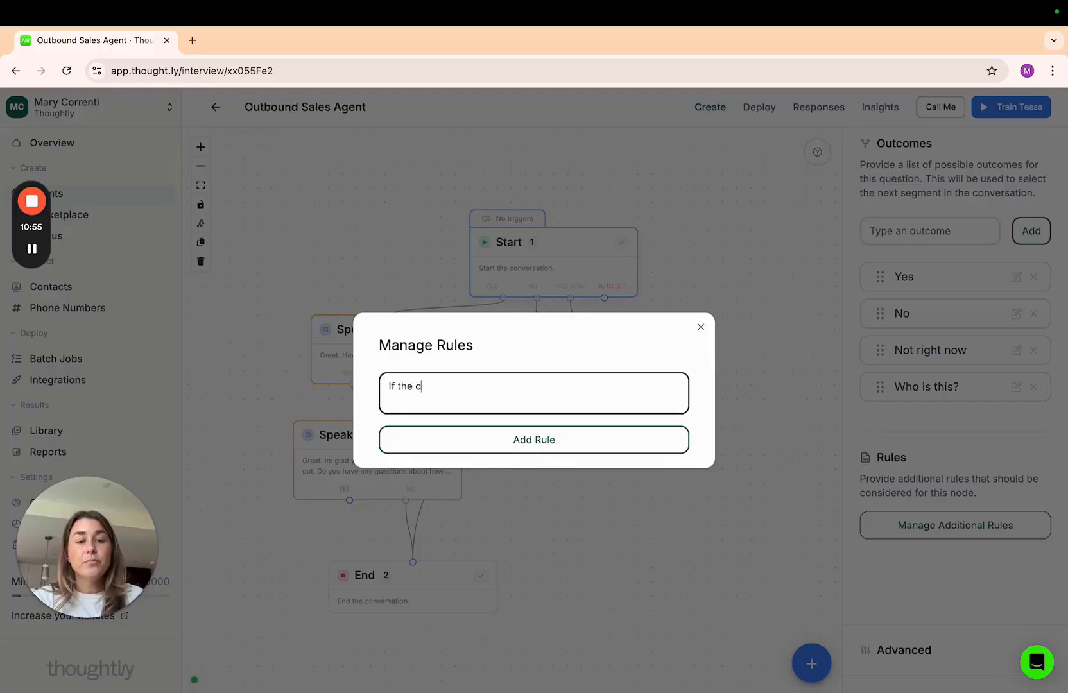
text(aller asks )
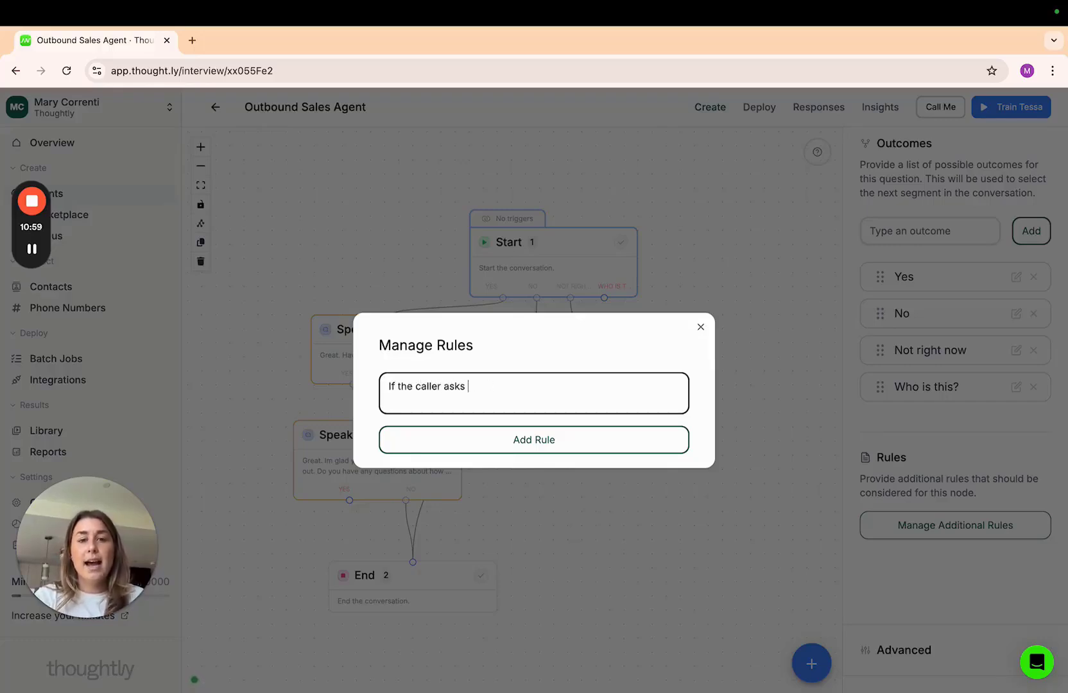
text(who :)
key(BackSpace)
key(BackSpace)
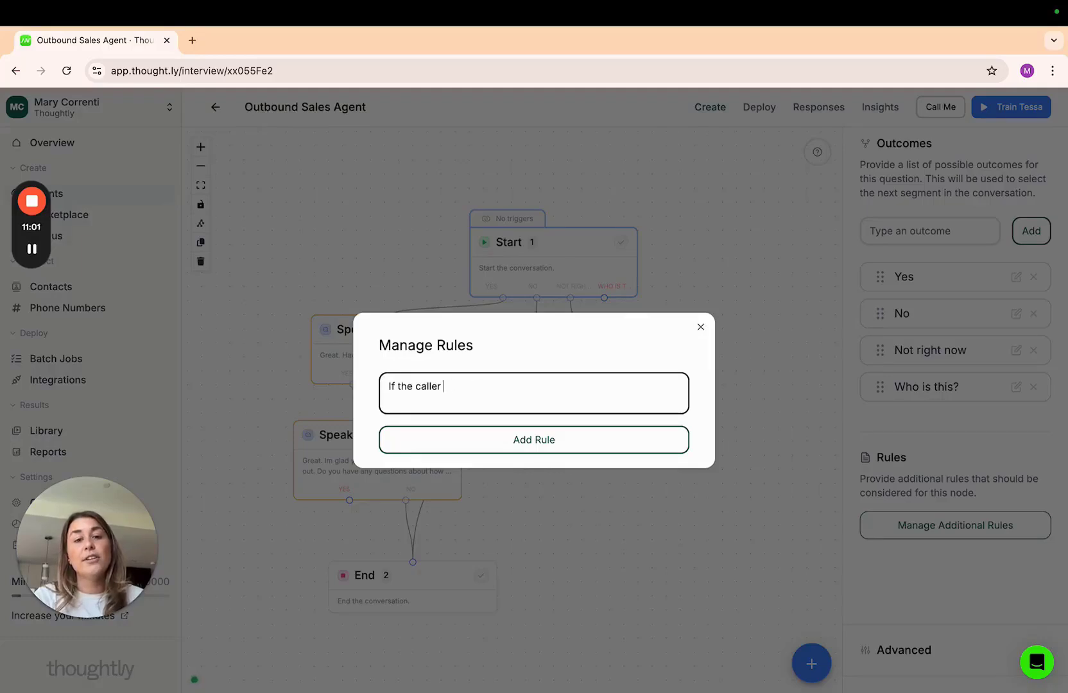
text(doesn')
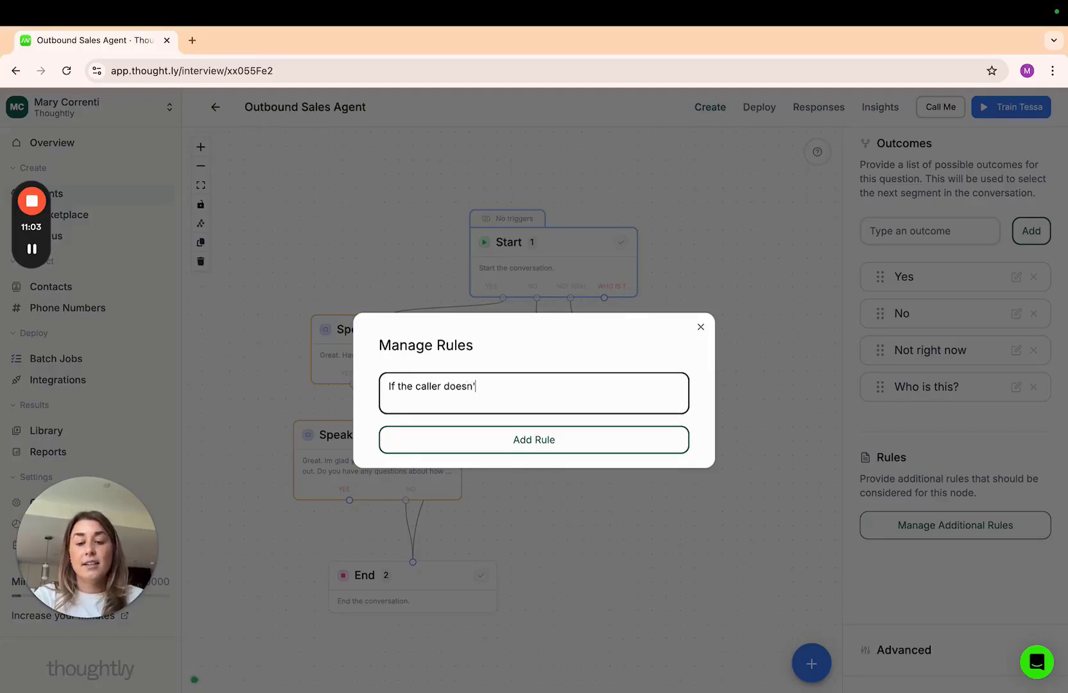
text(t hear theri)
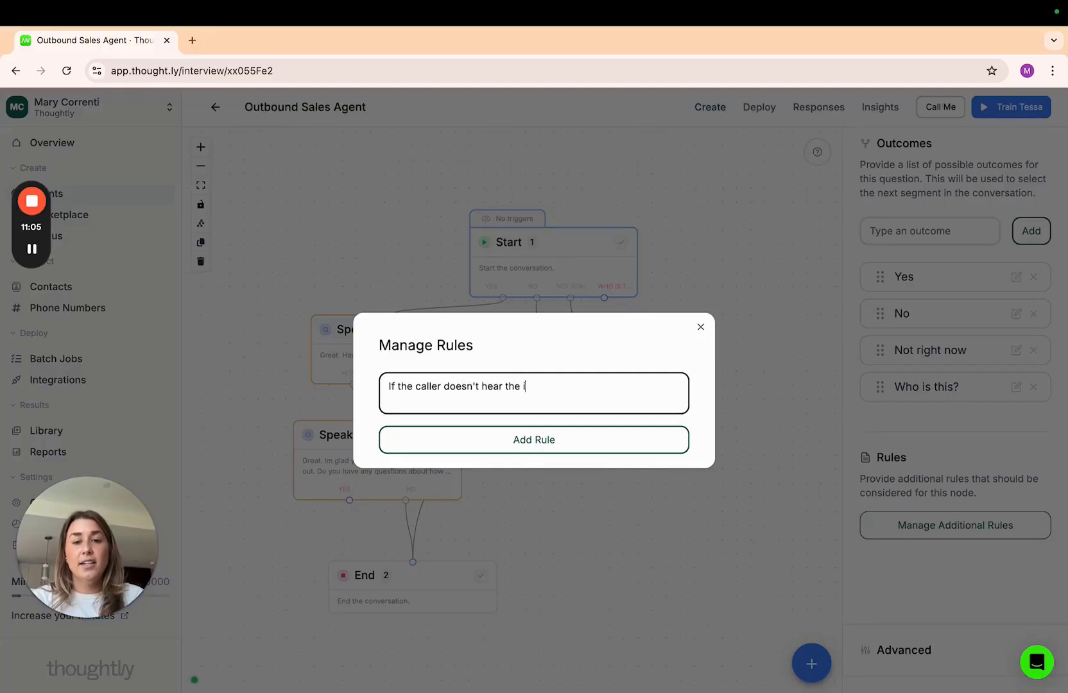
text(nitial greeting an)
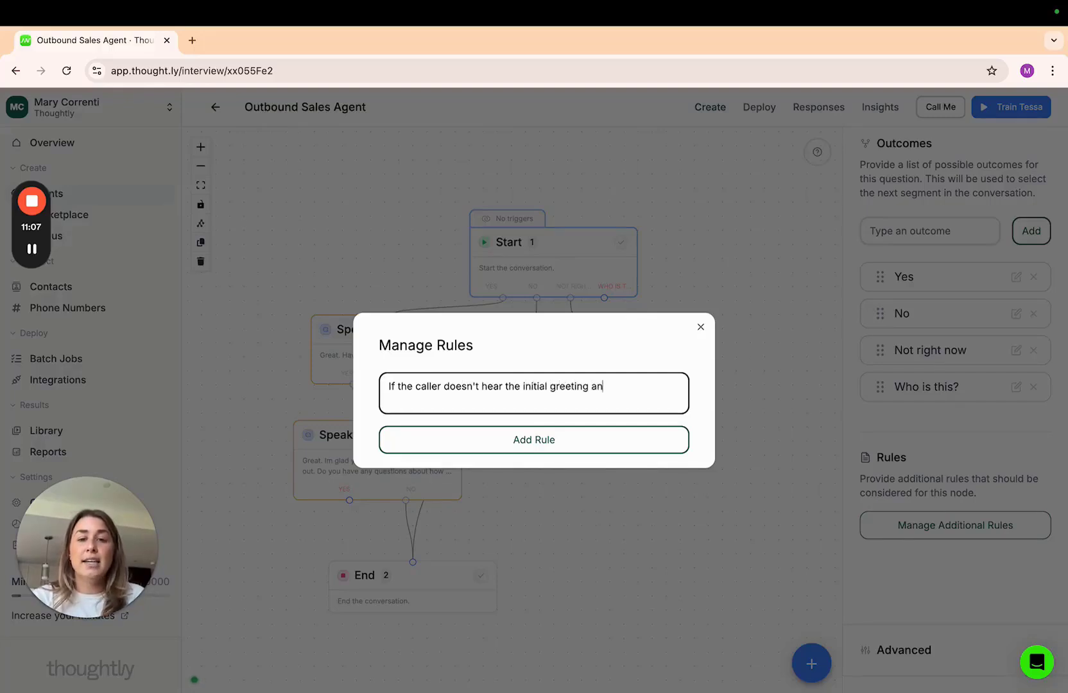
text(d is unsure of)
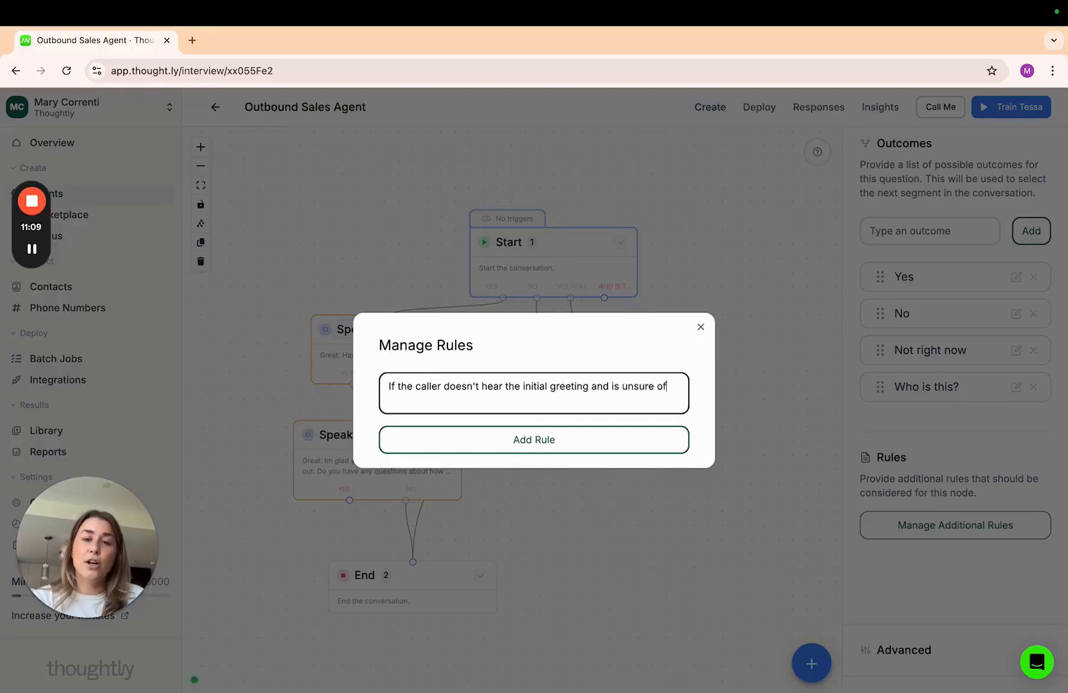
text( who is calling, )
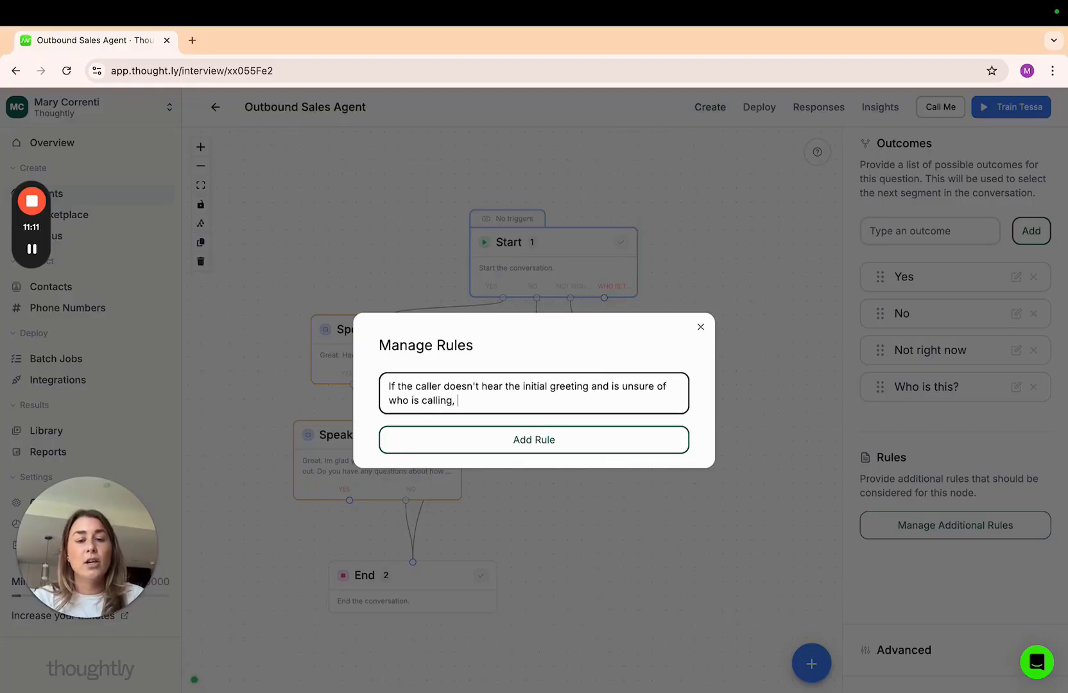
text(repeat the ini)
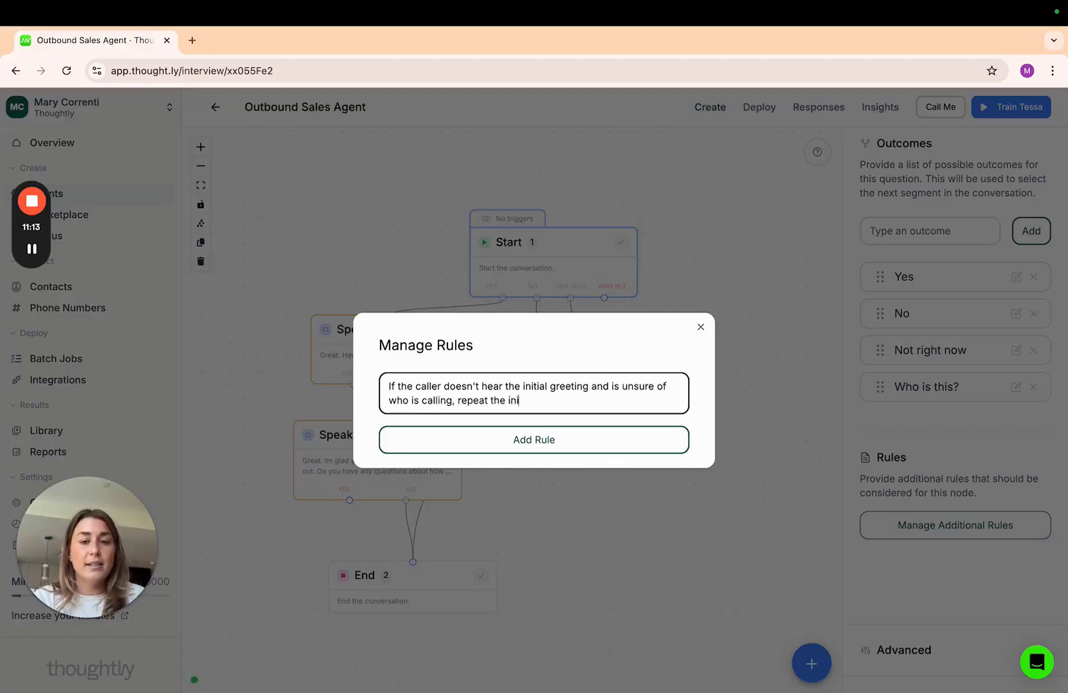
text(tial greeting)
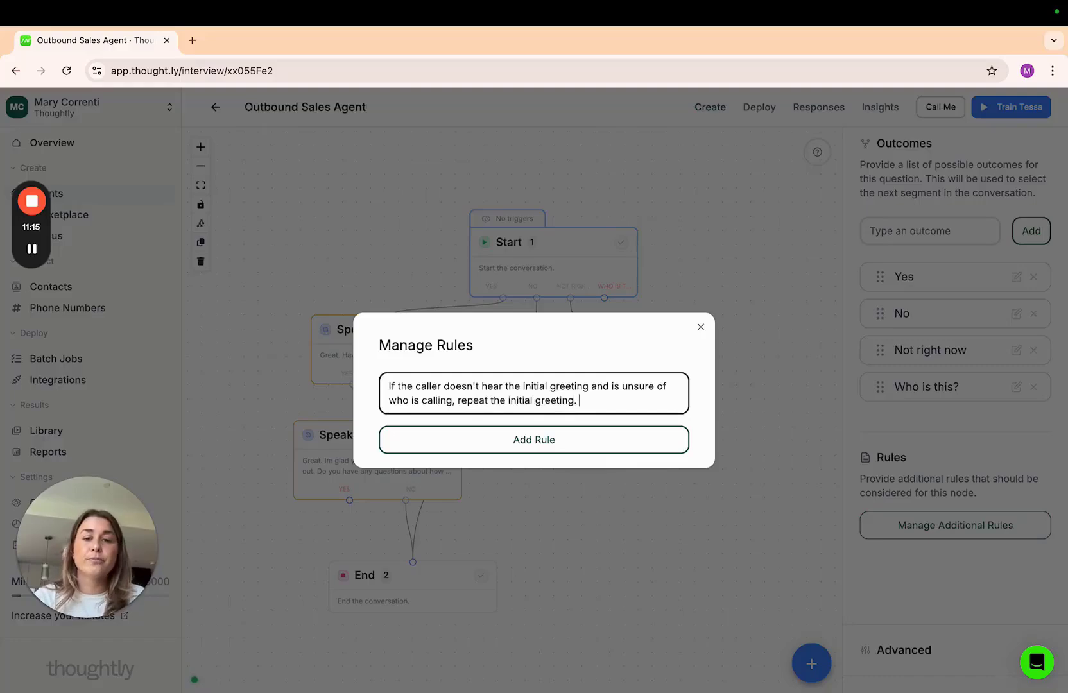
text(.)
click(573, 440)
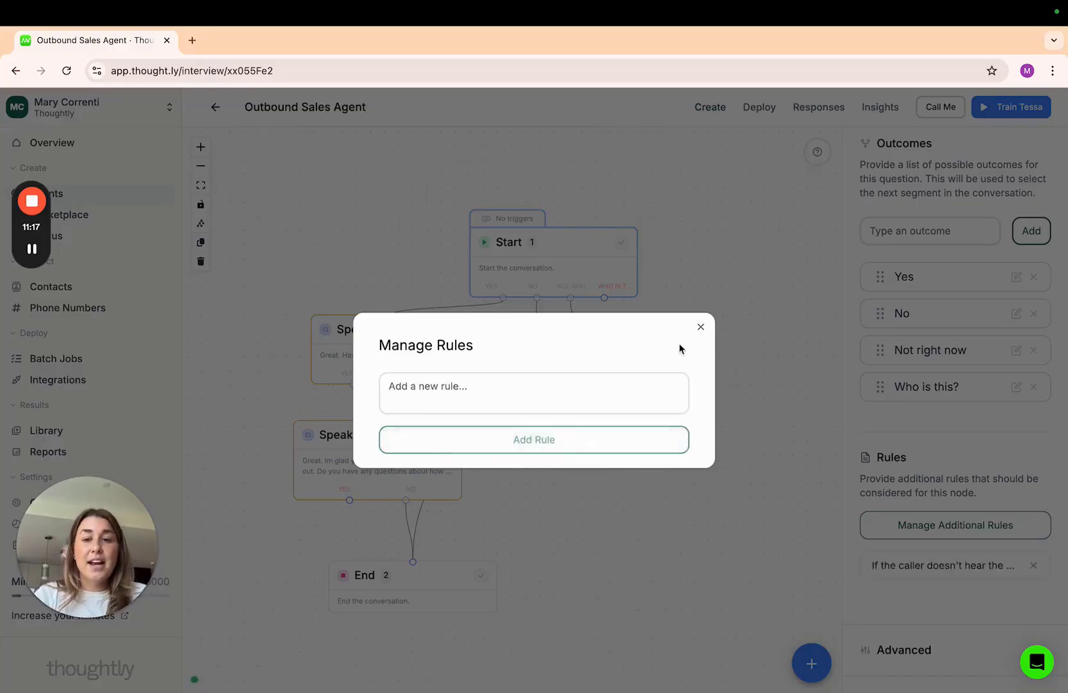
click(700, 327)
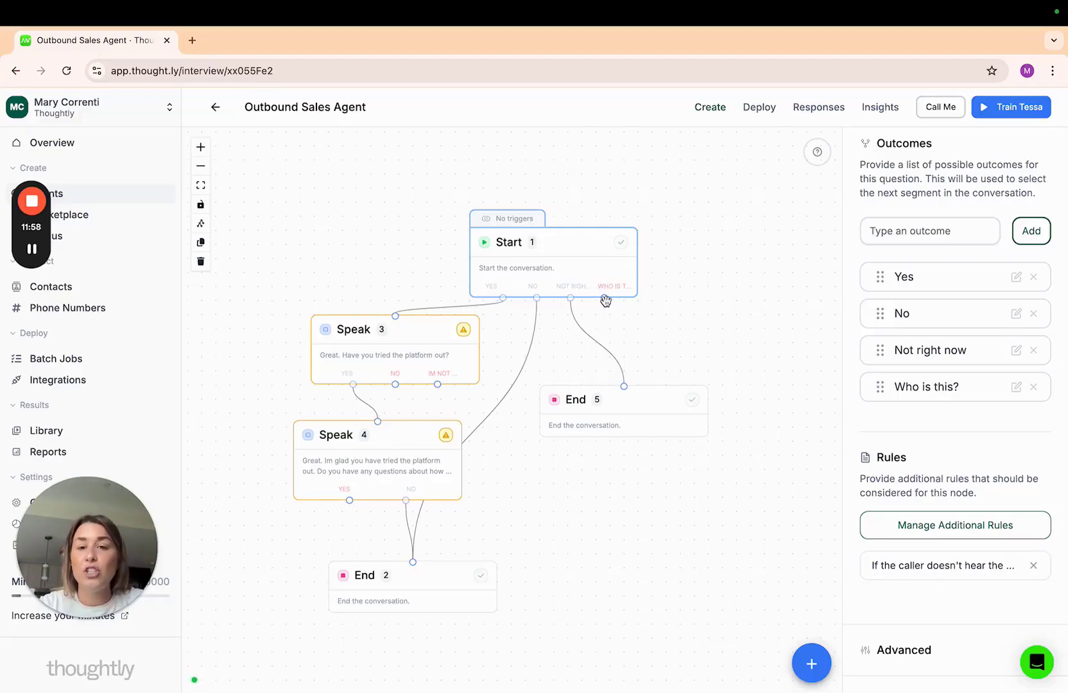
Step: Connect the Start node's "Who is this?" outcome to the Speak node that asks "Great. Have you tried the platform out?"
drag(604, 298, 398, 315)
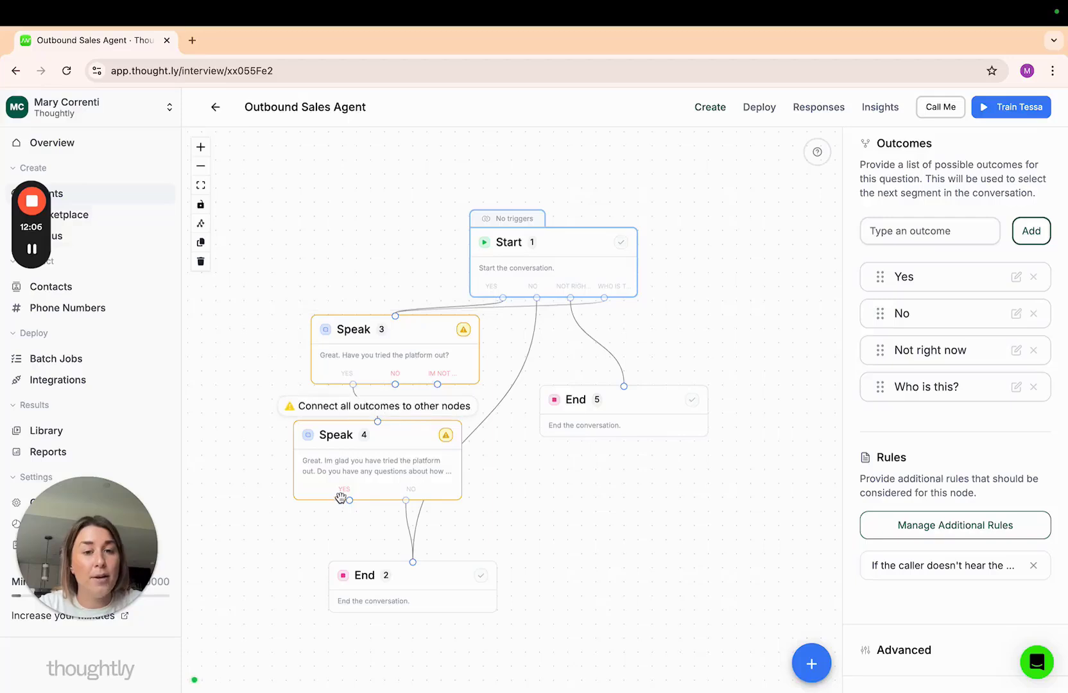
click(444, 373)
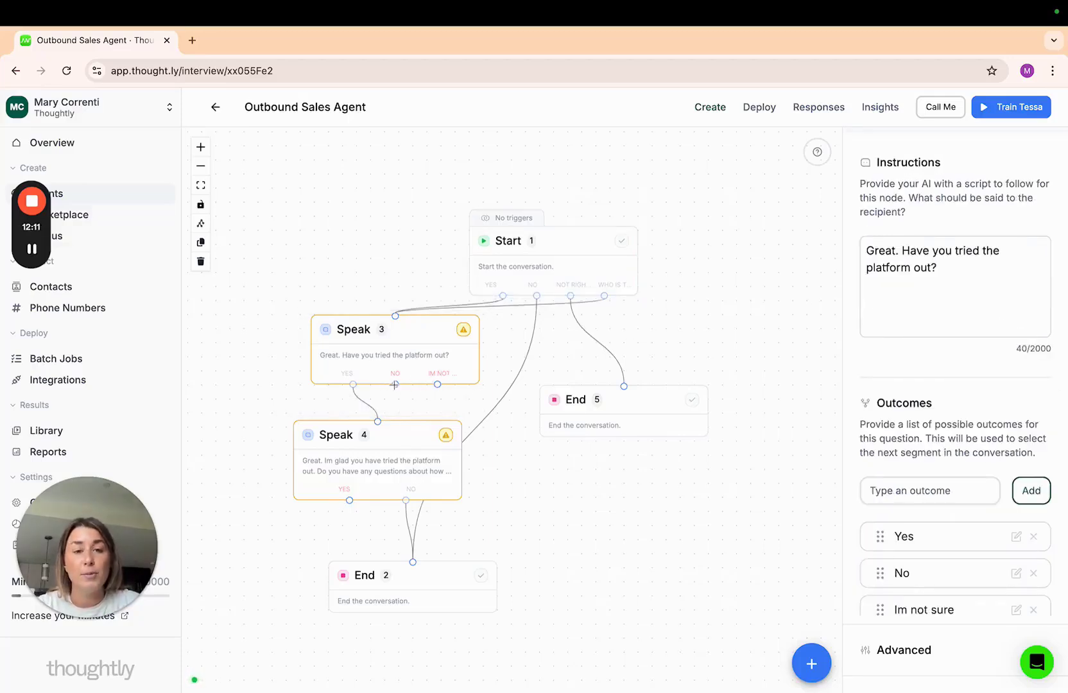
Step: Add a new Speak node and place it in the free space beneath the "Not right now" End node
mouse_move(813, 663)
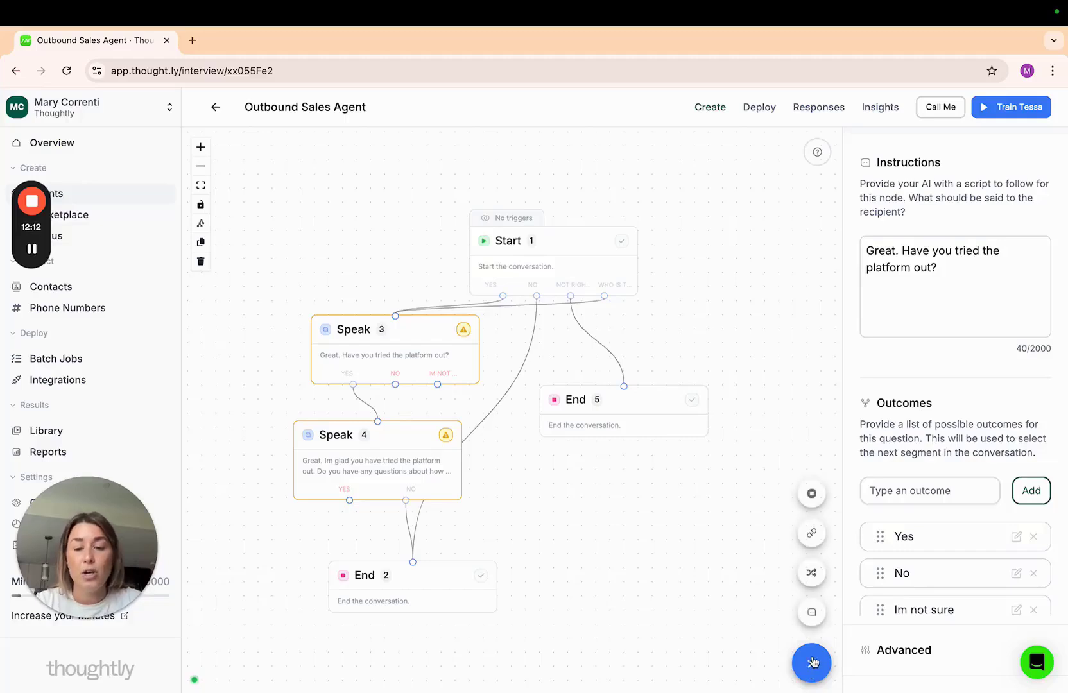
click(812, 612)
drag(549, 434, 588, 507)
Step: Begin the new Speak node's message with "We recommend you try out the platform to get a sense of how it might benefit your business."
click(927, 284)
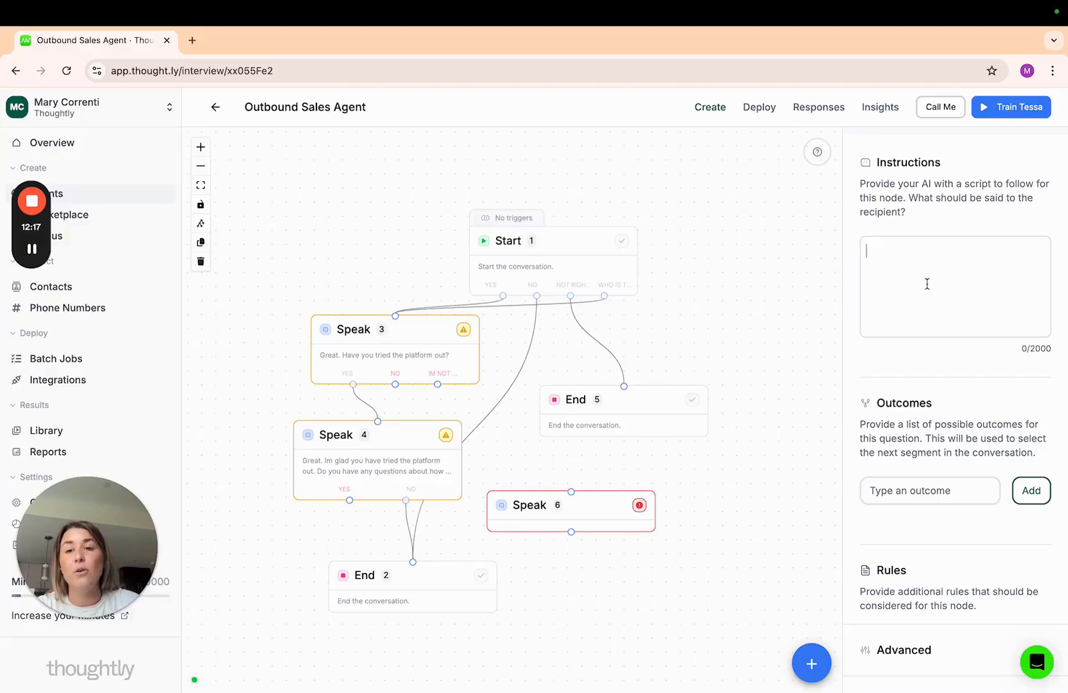
text(We )
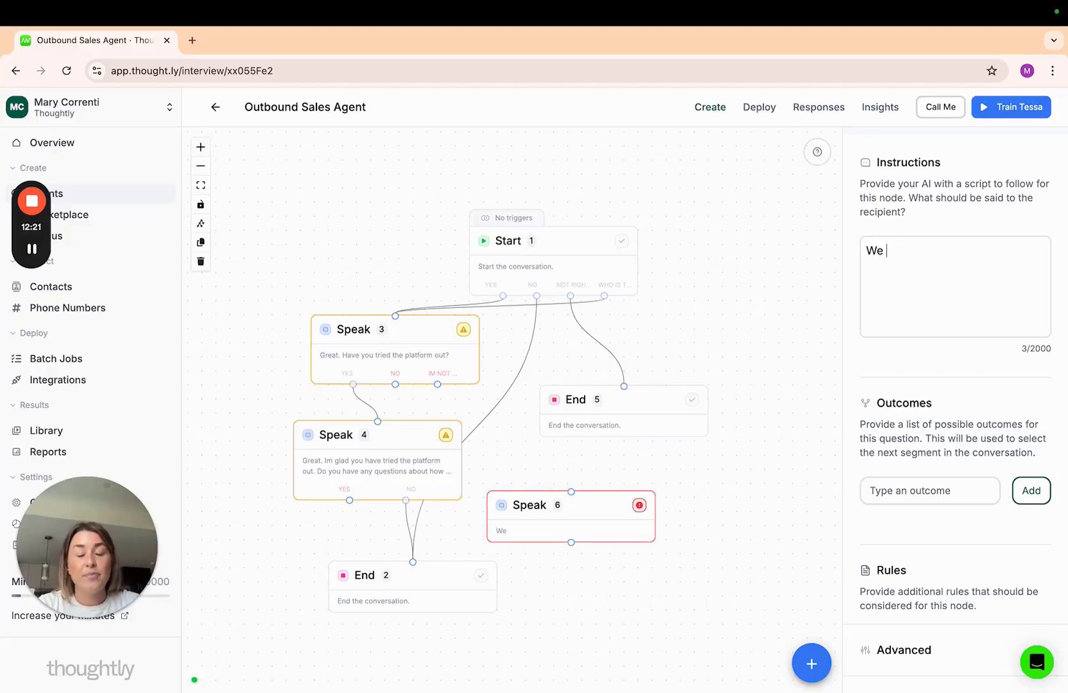
text(recom)
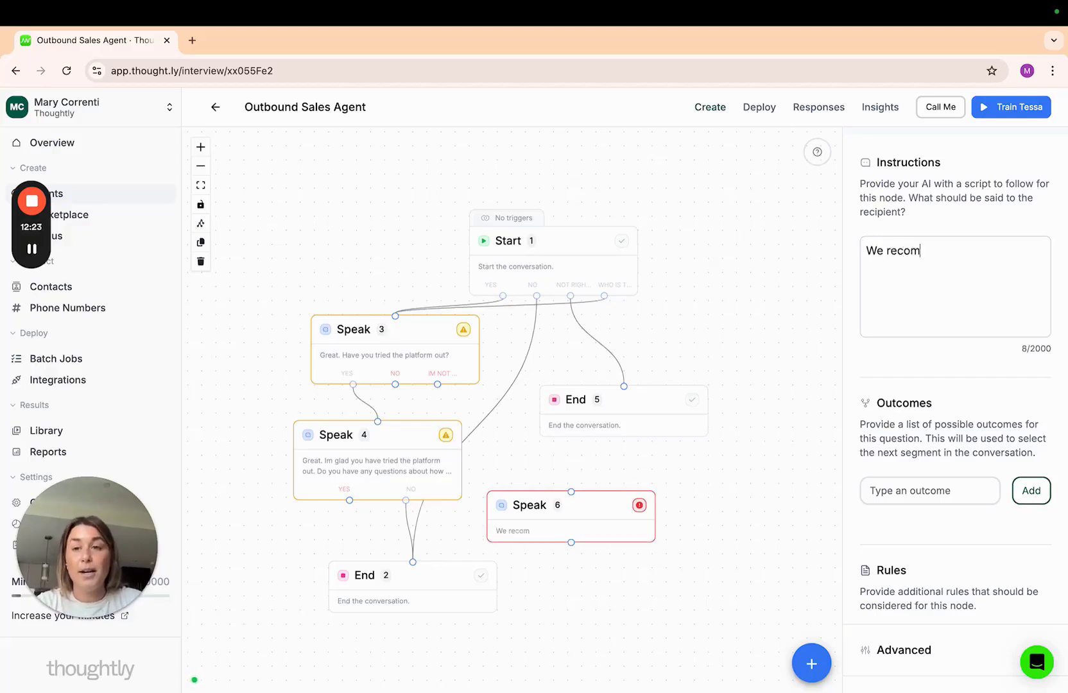
text(mend you try out the p)
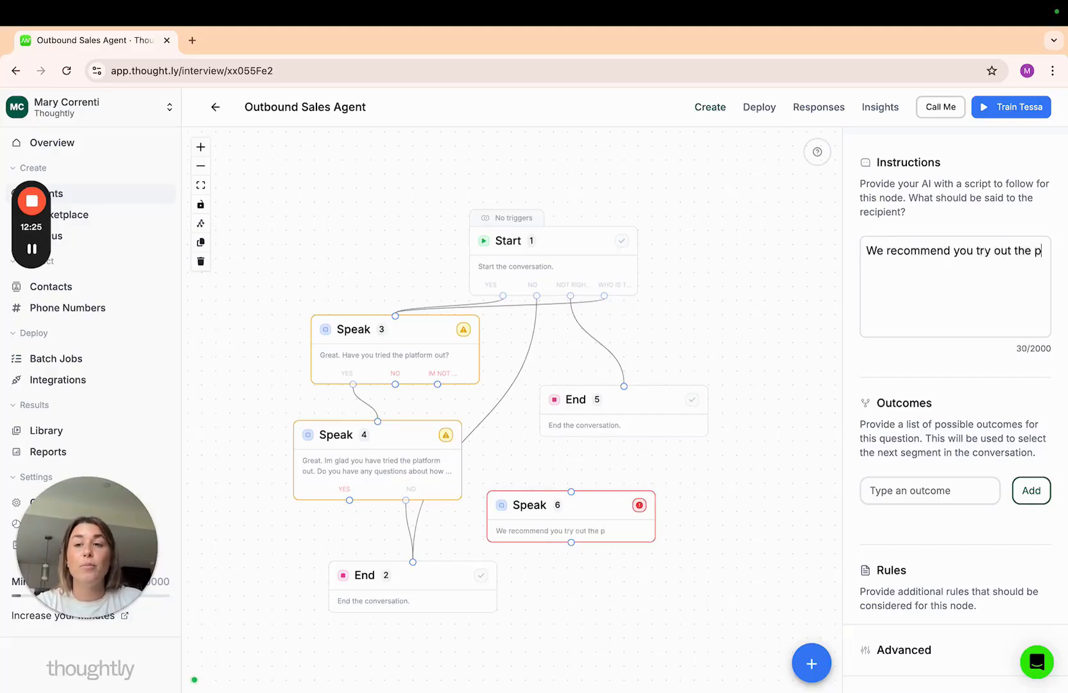
text(latform to get a sens)
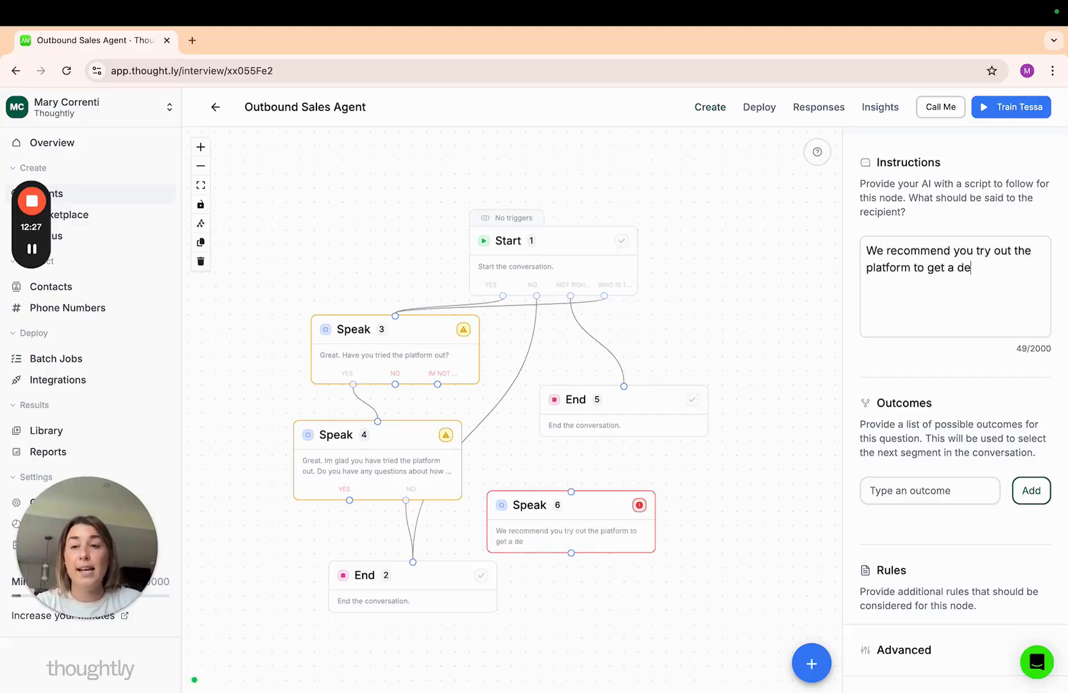
text(e of )
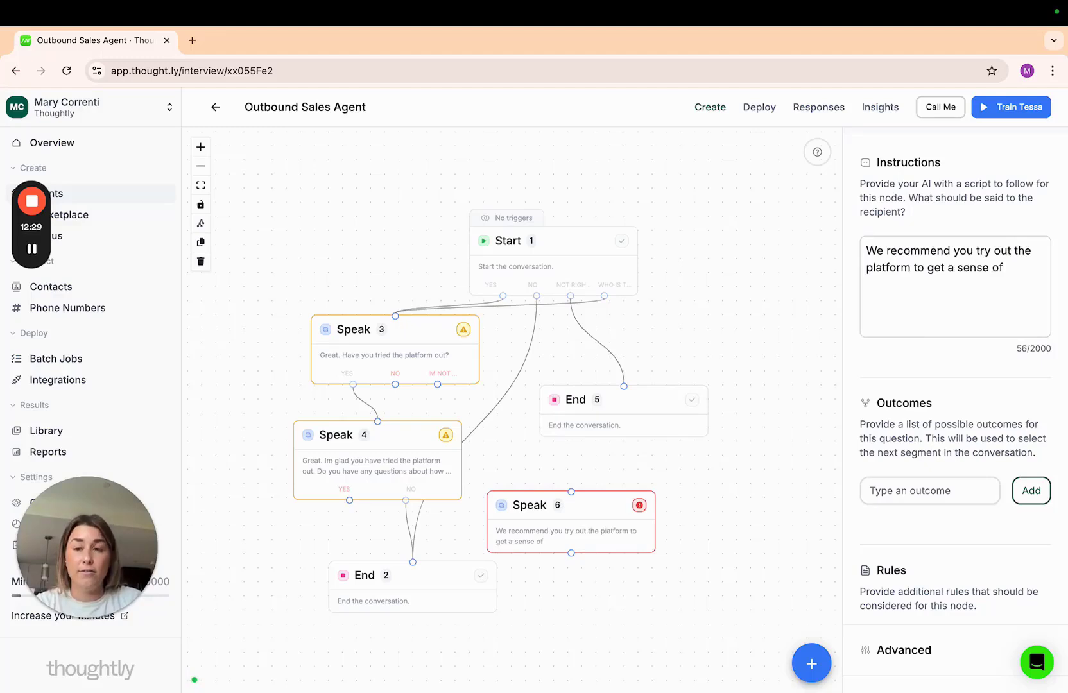
text(how it might bene)
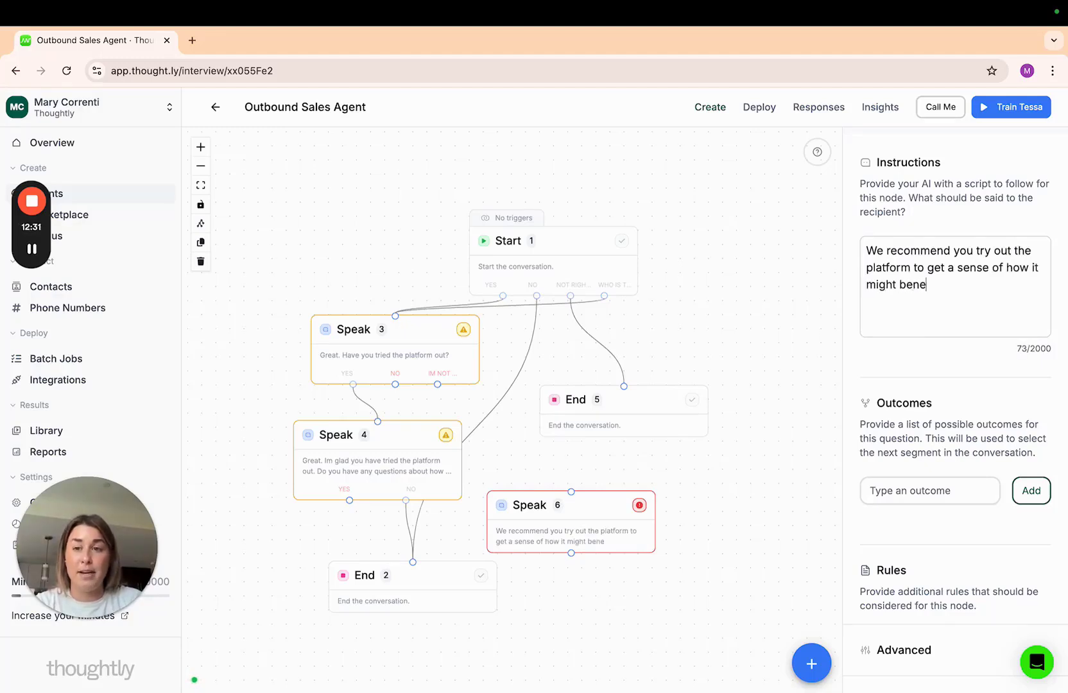
text(fit your business. )
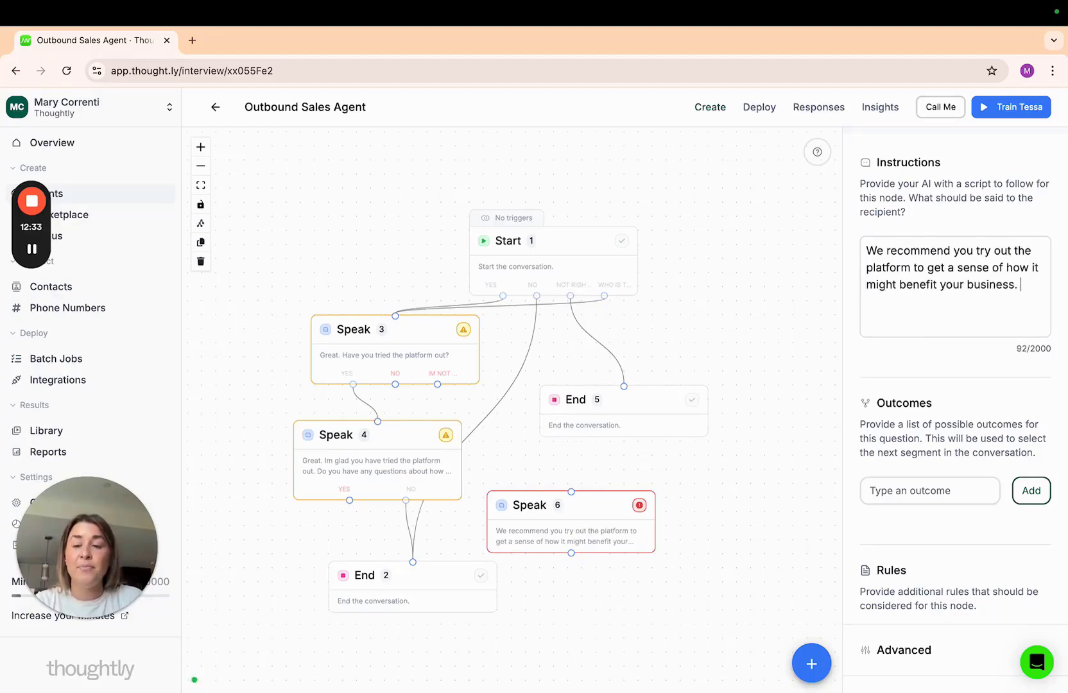
Step: Complete the new Speak node's message with the question "Do you want me to send you a link to try it out?"
text(Do you want me to )
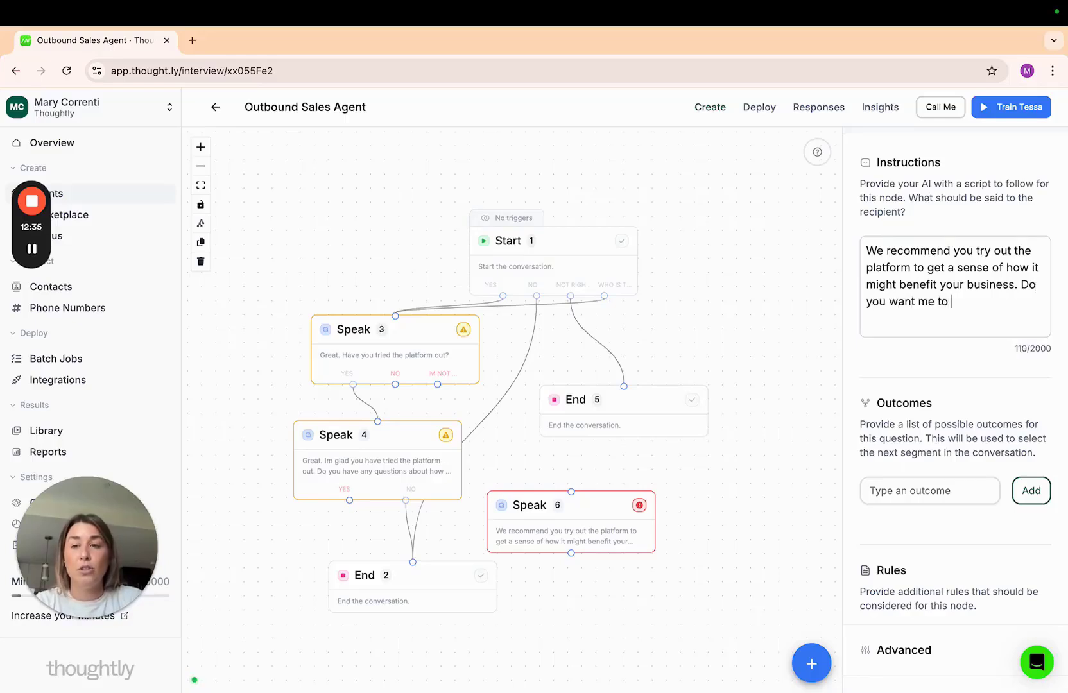
text(send you a link to try it out?)
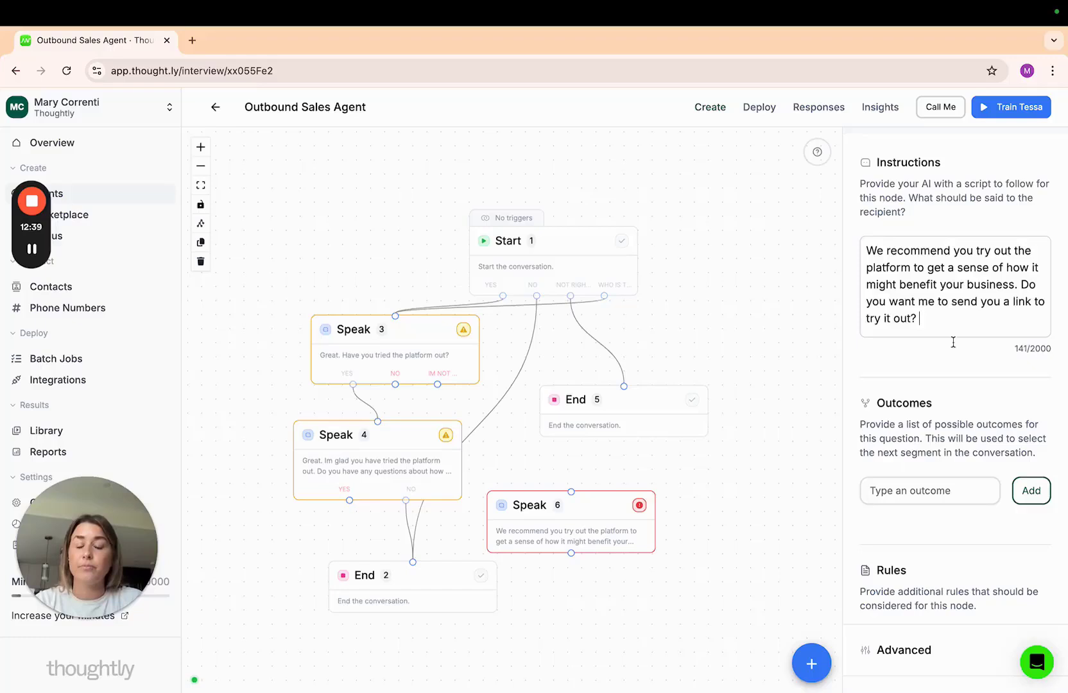
Step: Add the outcomes Yes and No to the new Speak node
scroll(953, 342, down, 2)
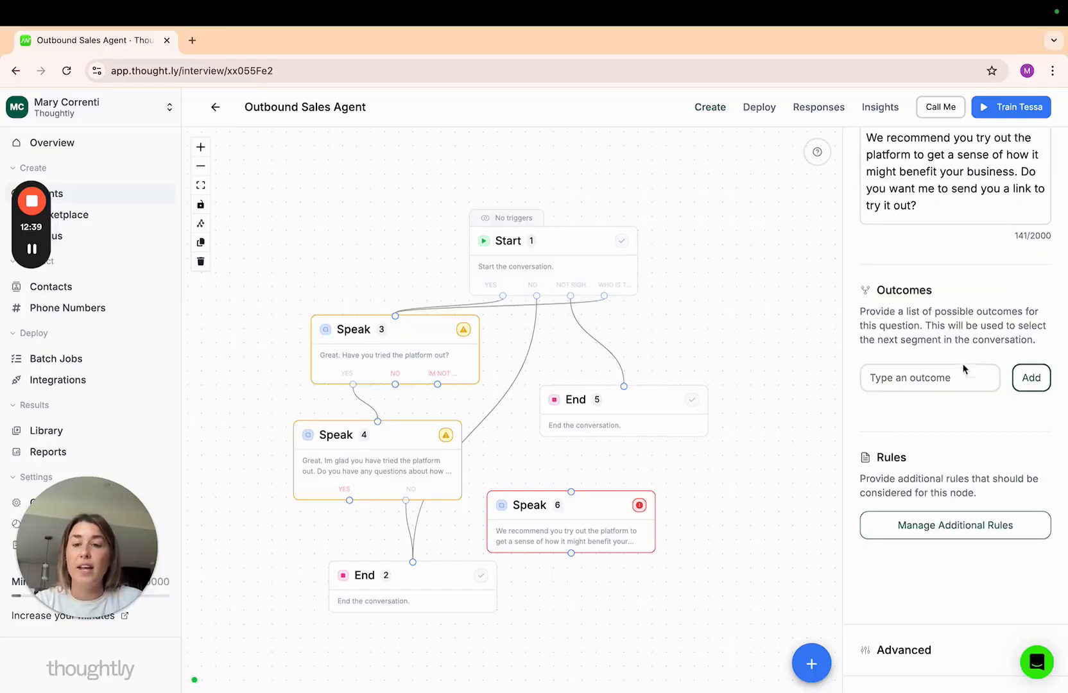
click(963, 373)
text(Yes)
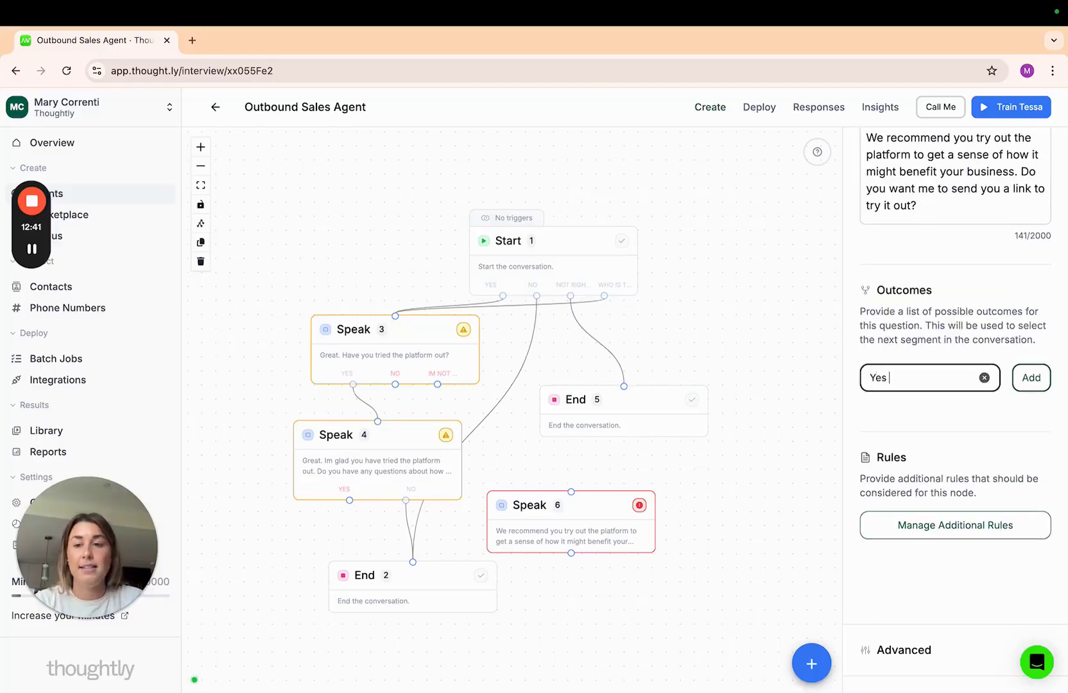
click(1040, 388)
click(928, 377)
text(N)
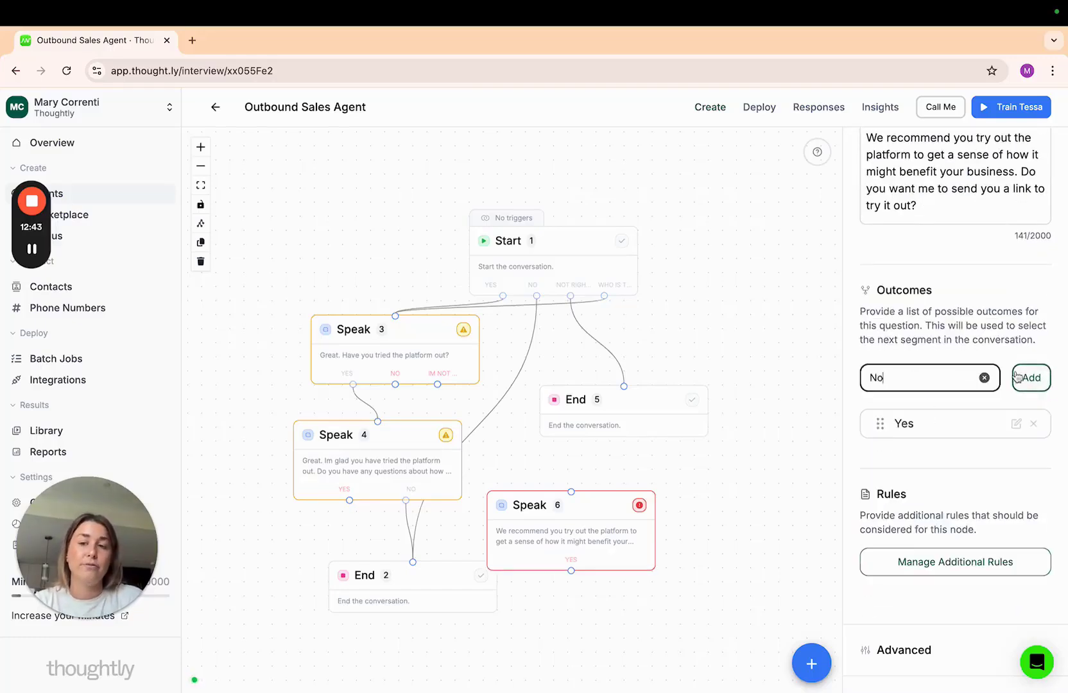
text(o)
click(1017, 377)
Step: Connect the No outcome of the "Have you tried the platform out?" Speak node to the new Speak node recommending a trial
click(787, 477)
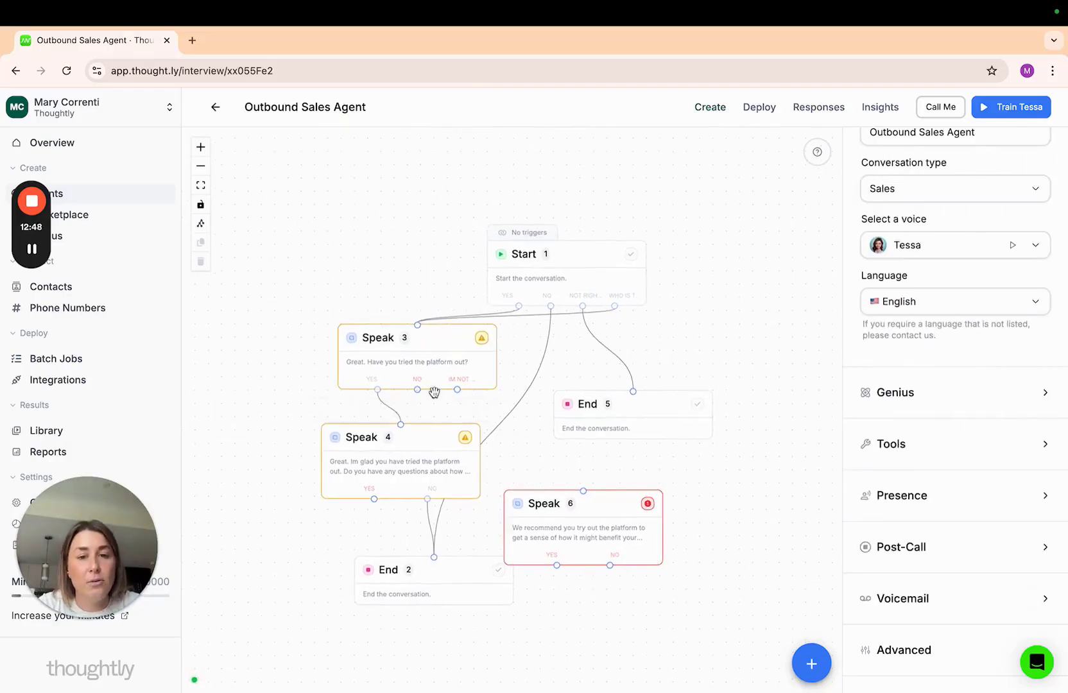
drag(417, 389, 585, 492)
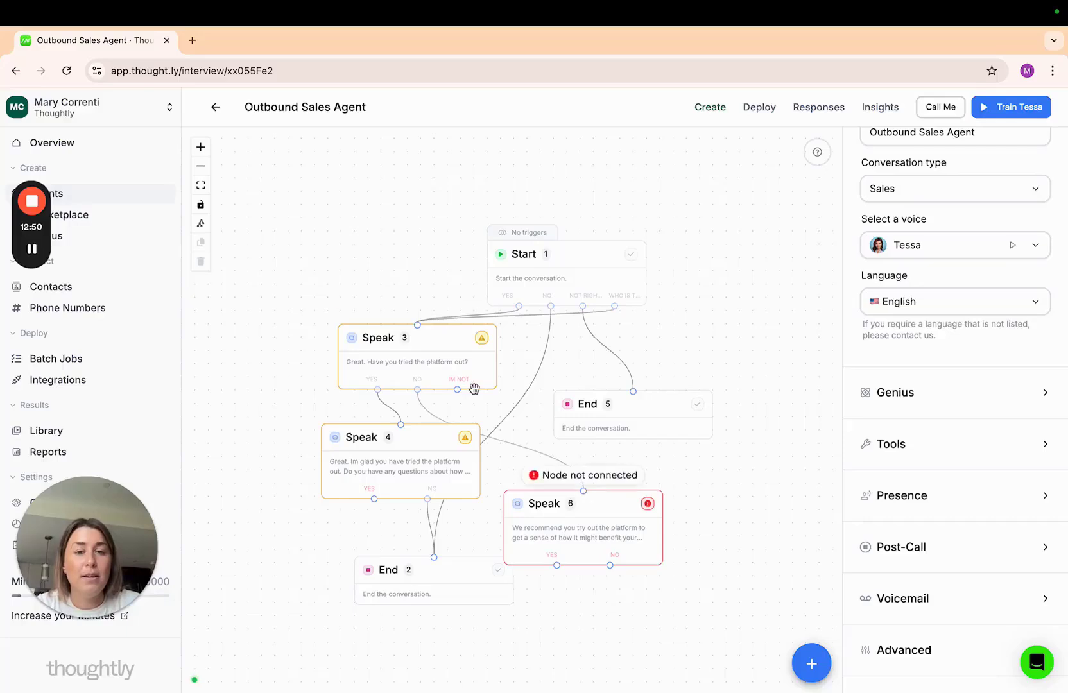
Step: Connect the "Im not sure" outcome of the Speak 3 node to the Speak 6 node and move Speak 6 slightly aside
click(455, 350)
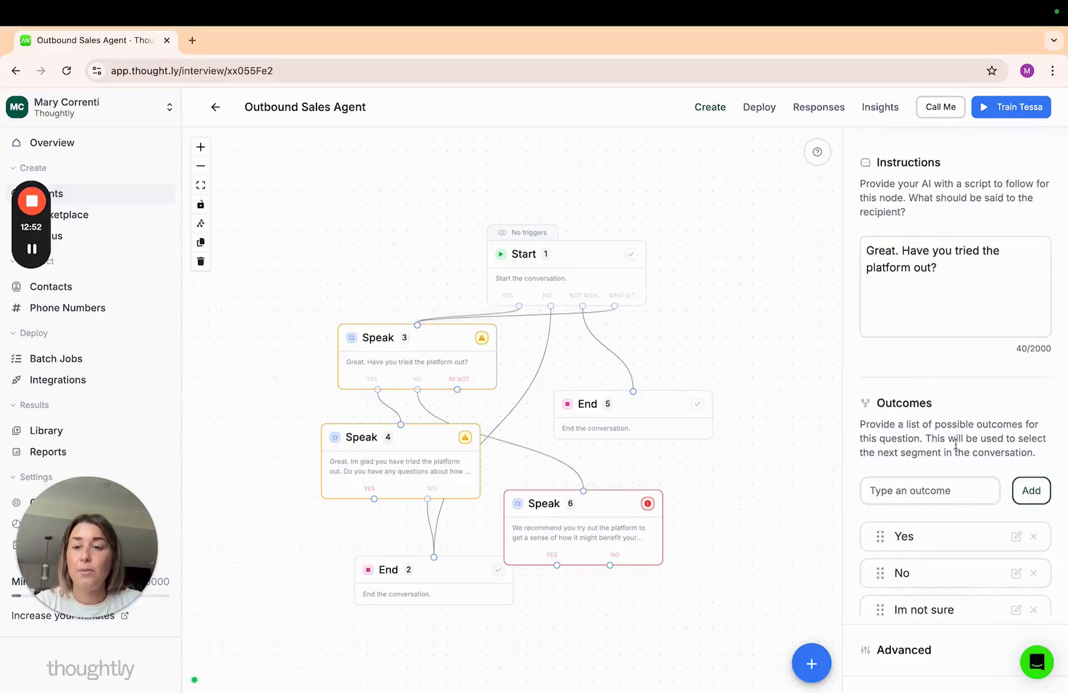
scroll(954, 454, down, 2)
scroll(935, 295, up, 2)
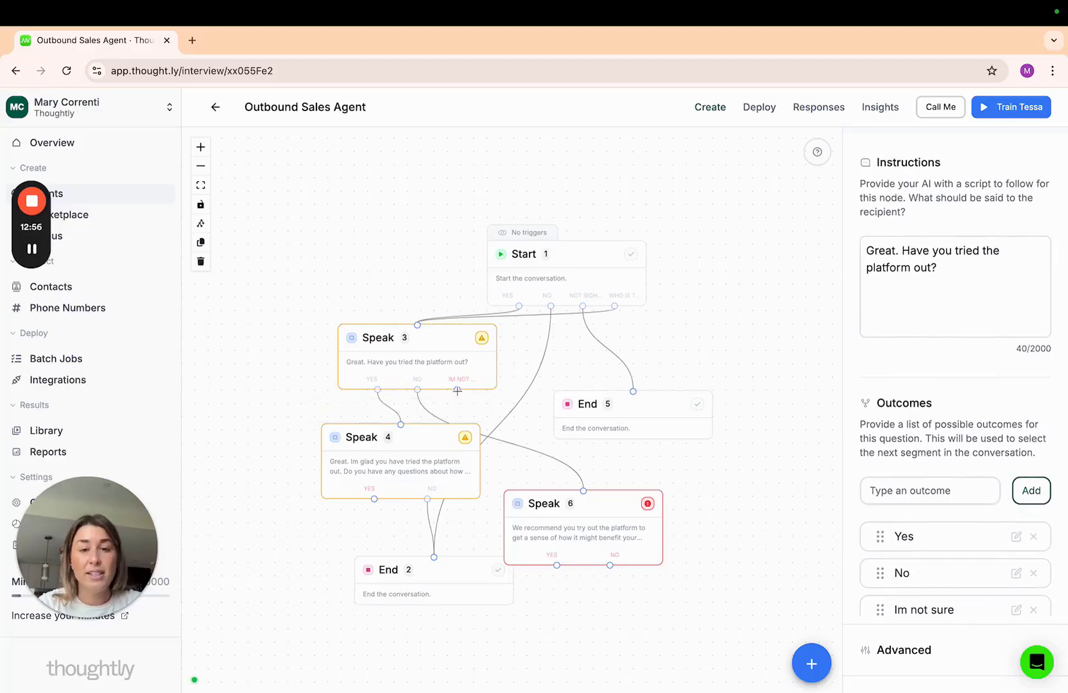
drag(462, 390, 582, 491)
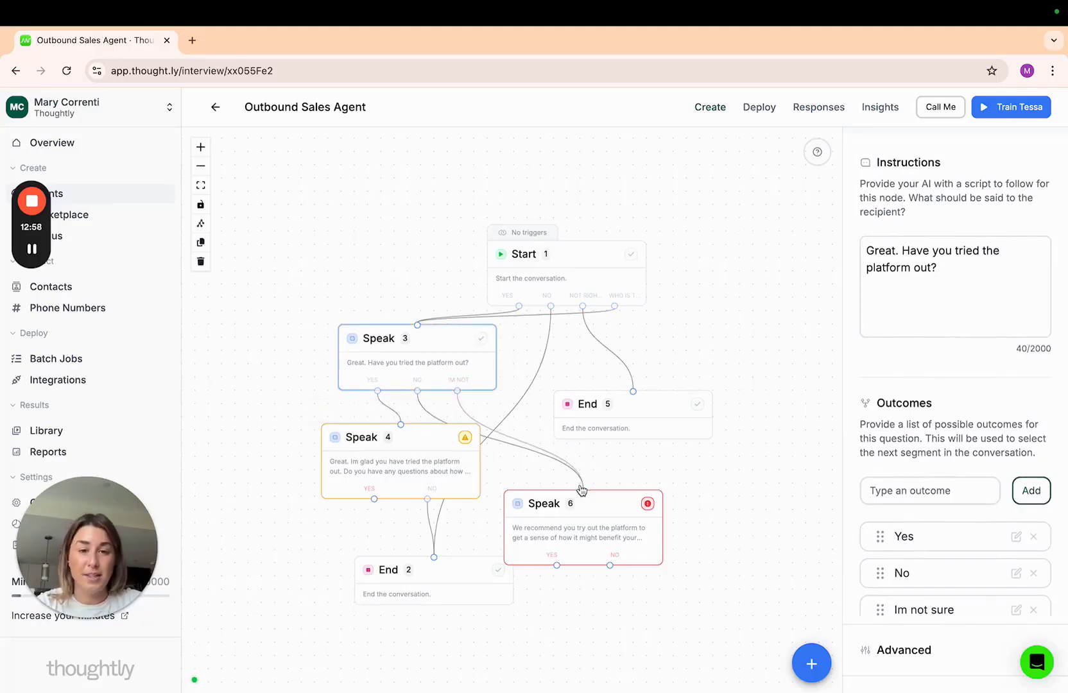
drag(618, 545, 650, 530)
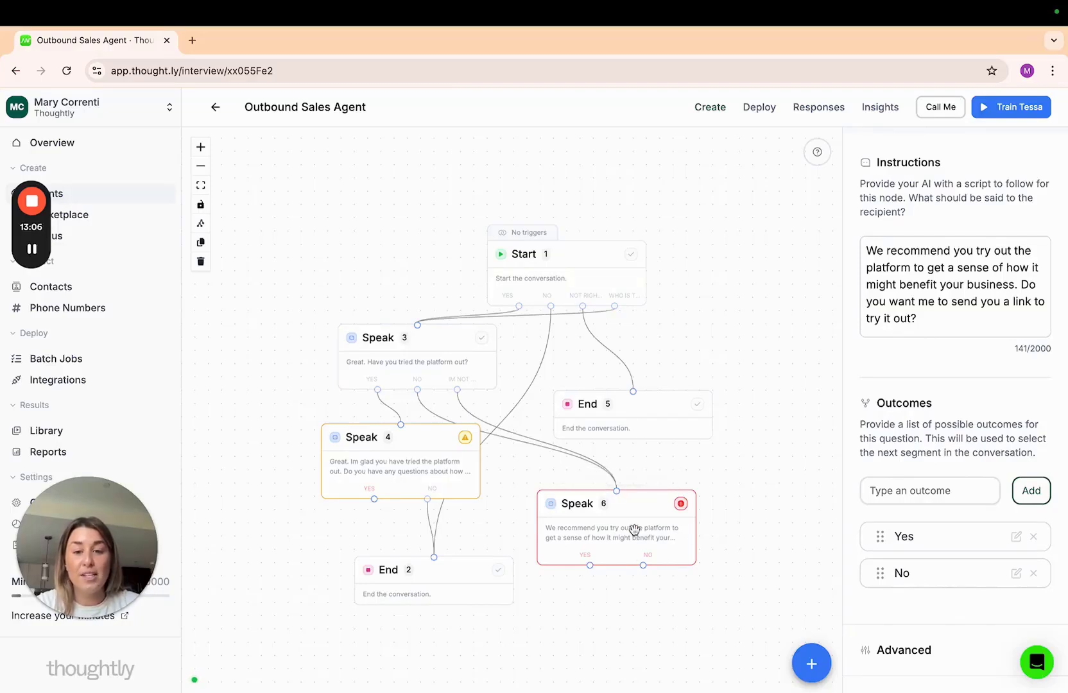
Step: Add an Action node below the Speak 6 node and connect Speak 6's Yes outcome to it
click(946, 326)
scroll(946, 326, down, 3)
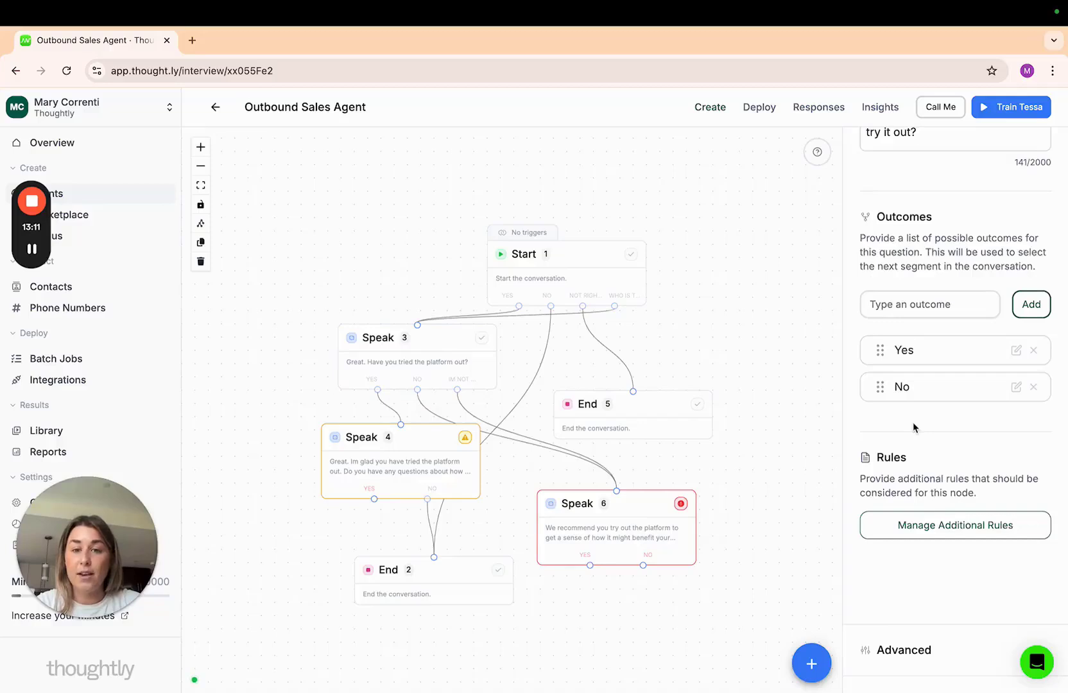
click(812, 663)
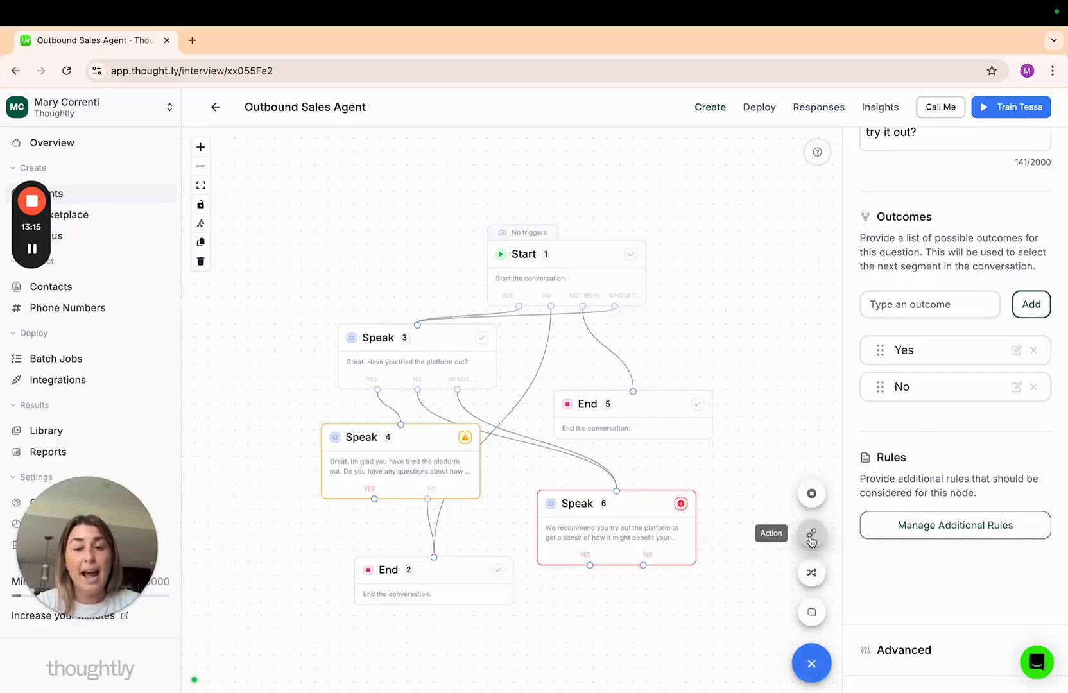
click(811, 536)
drag(546, 404, 635, 613)
drag(590, 565, 603, 608)
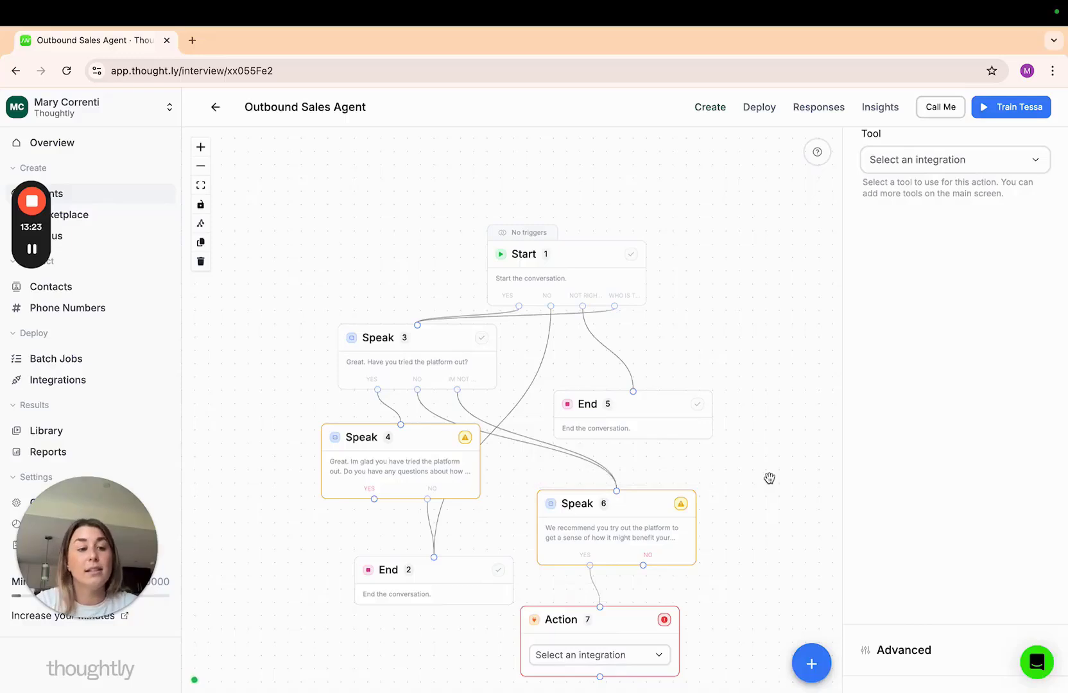
Step: Try connecting Speak 6's No outcome to the End 2 node, and delete both the Action node and that connection
drag(775, 474, 678, 321)
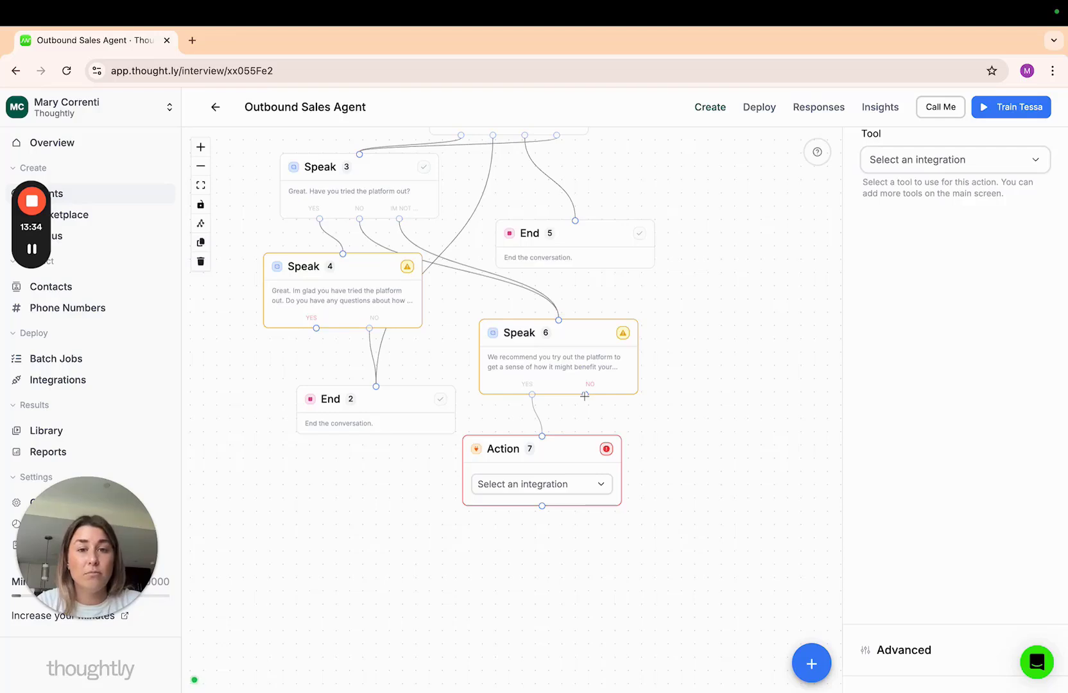
drag(584, 395, 376, 387)
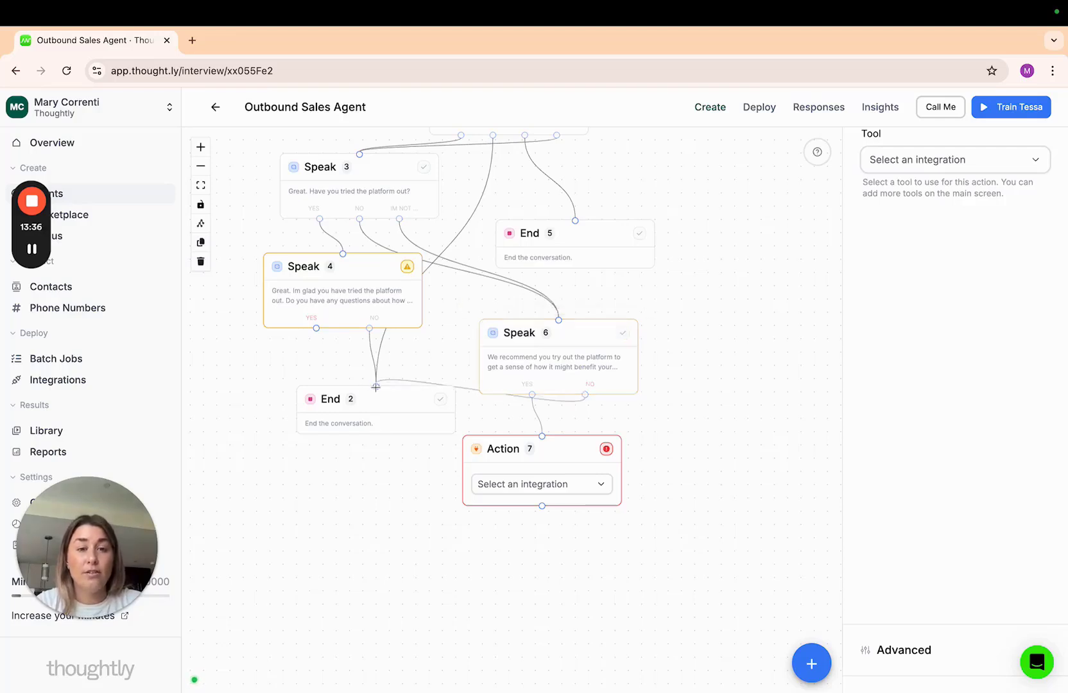
key(Delete)
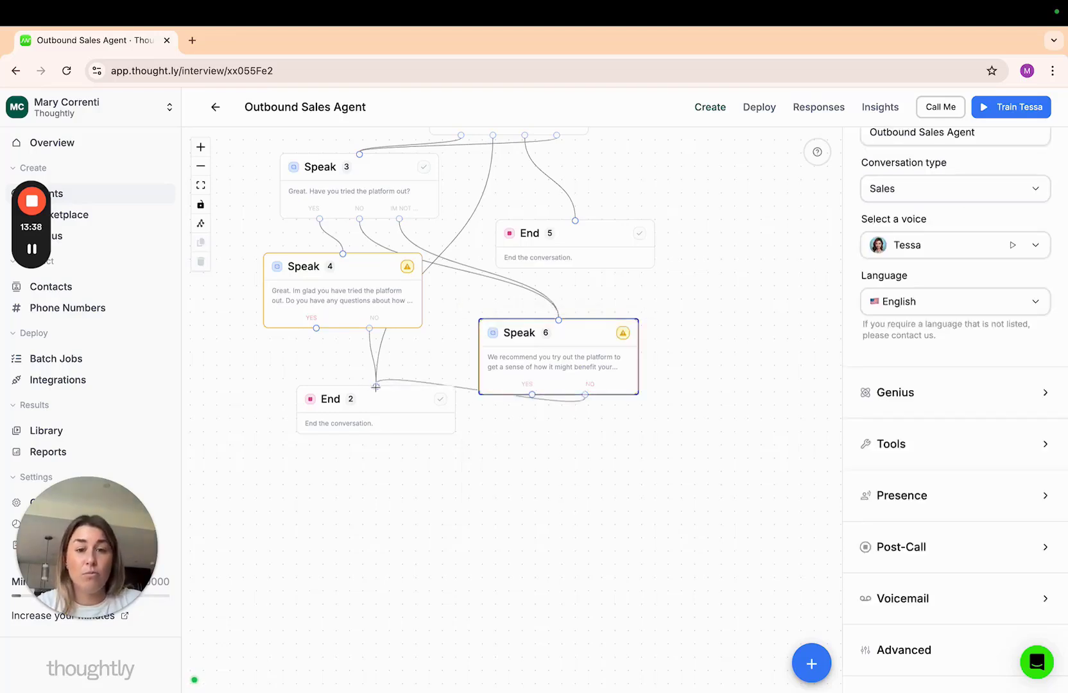
click(448, 386)
key(Delete)
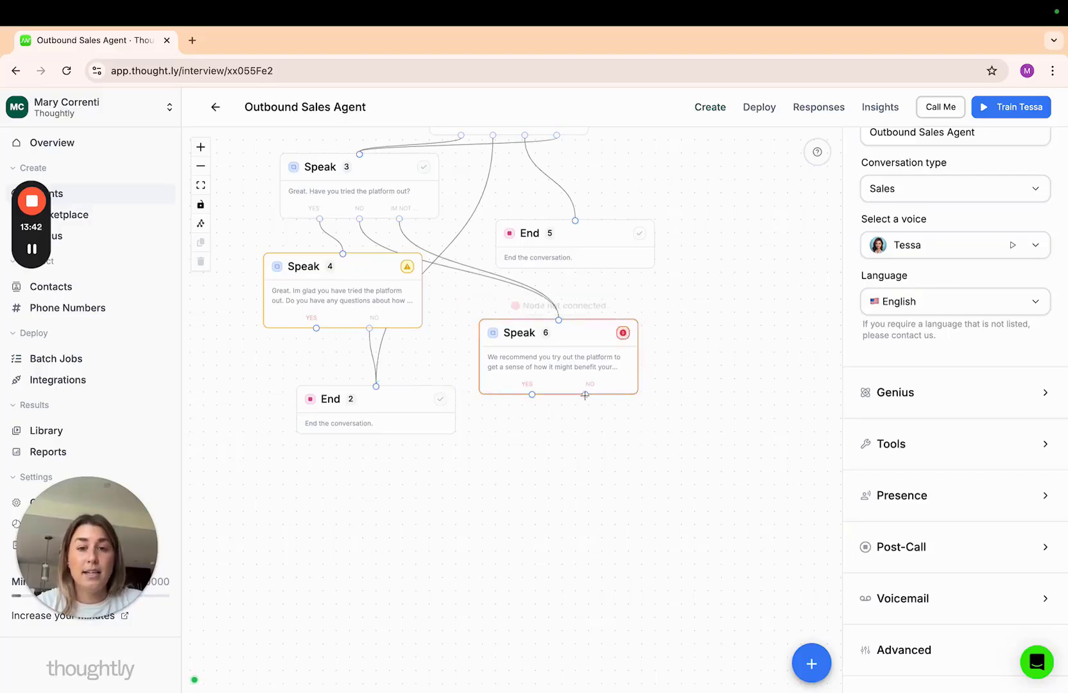
Step: Try connecting Speak 6's No outcome to the End 5 node and delete the connection
drag(585, 394, 577, 221)
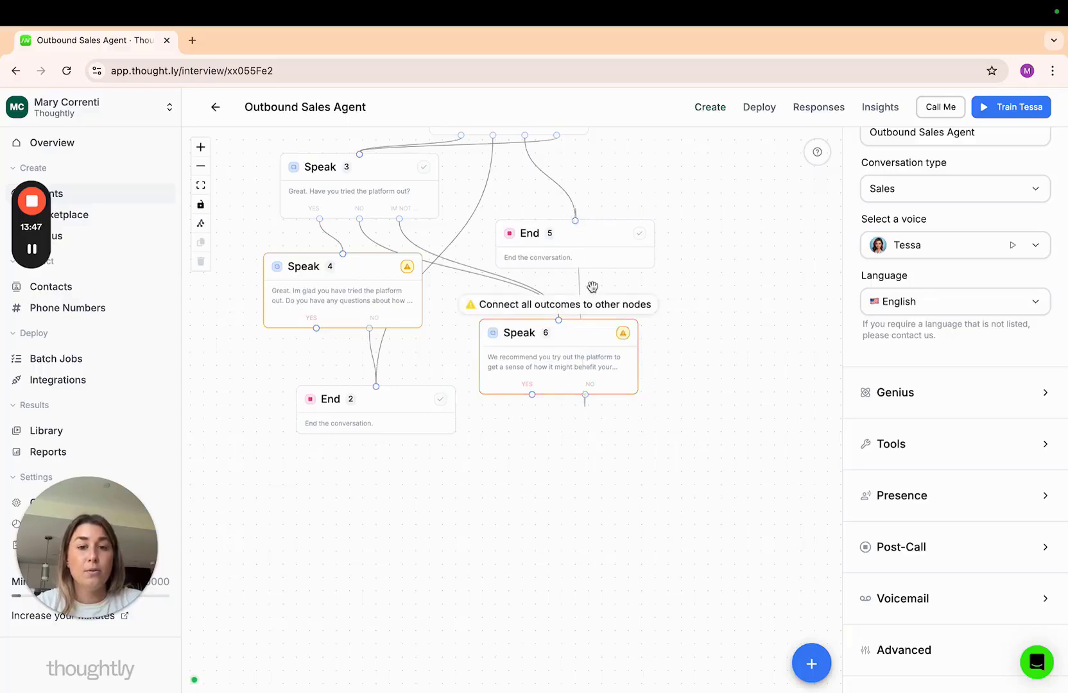
click(581, 290)
key(Delete)
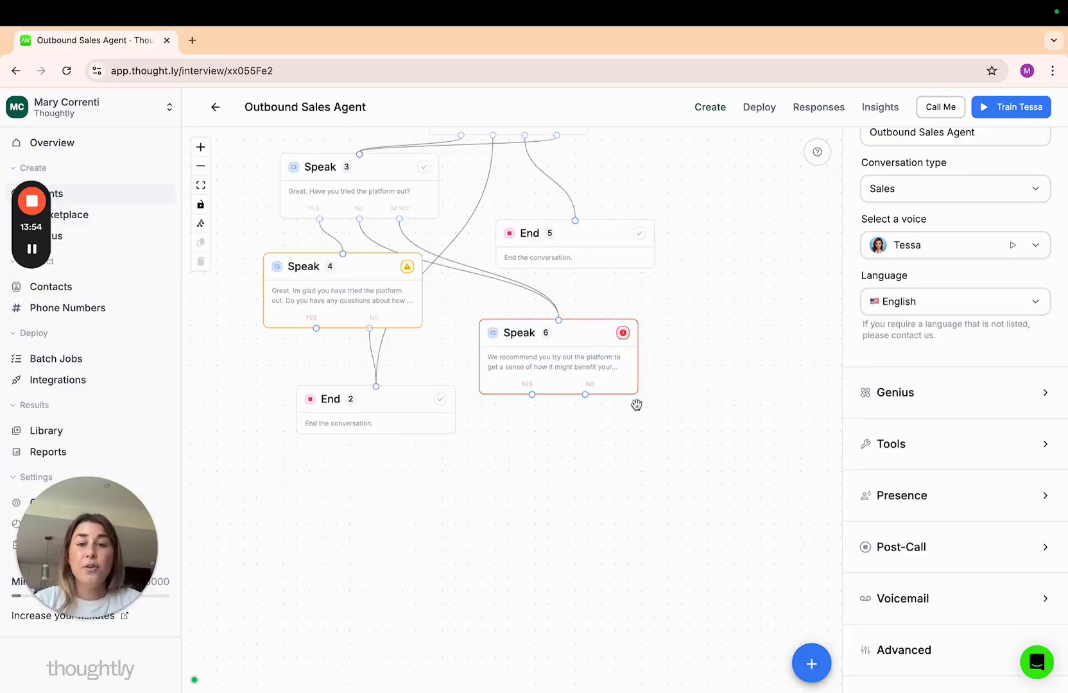
Step: Route Speak 6's No outcome to the Speak 4 node and its Yes outcome through a new Action node to the End 2 node
drag(585, 396, 347, 252)
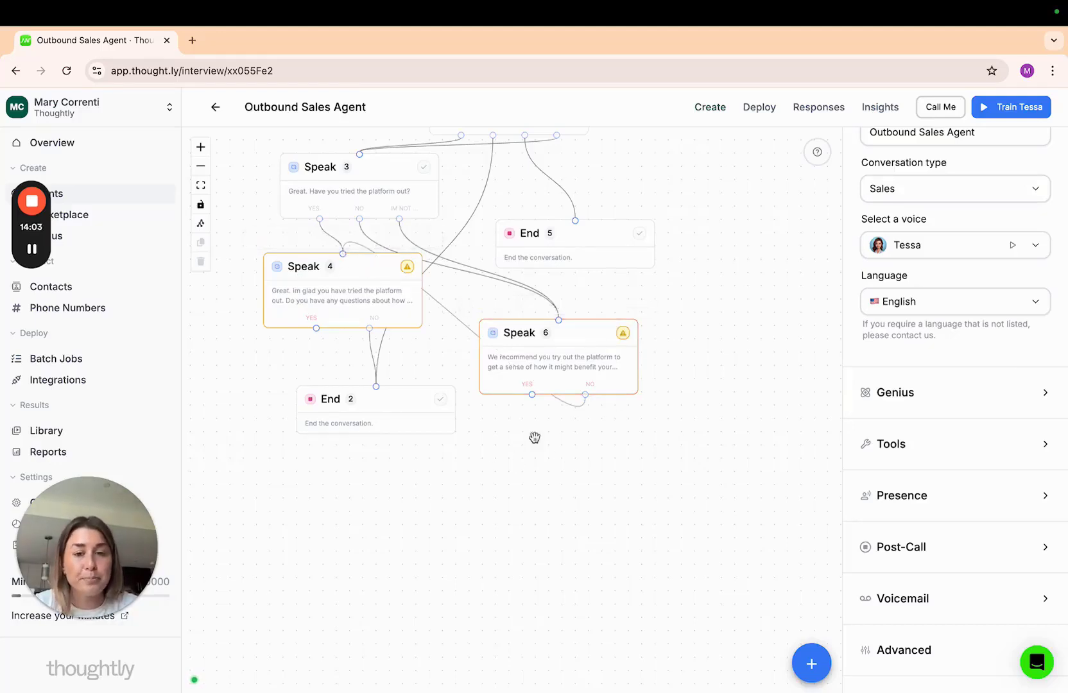
click(820, 671)
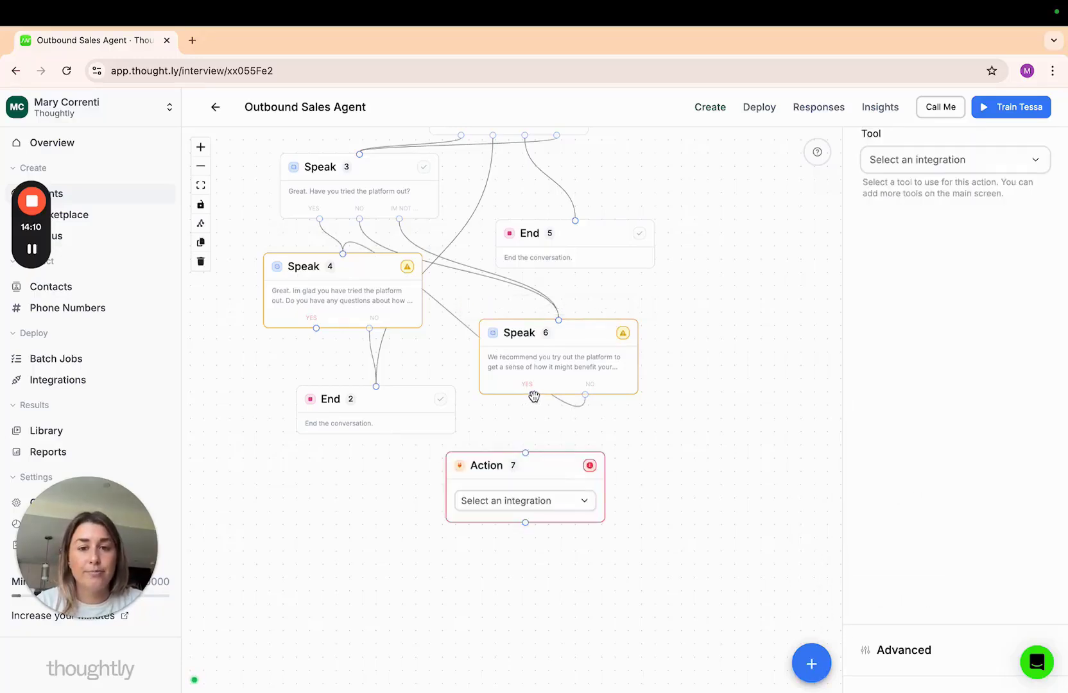
drag(532, 394, 531, 453)
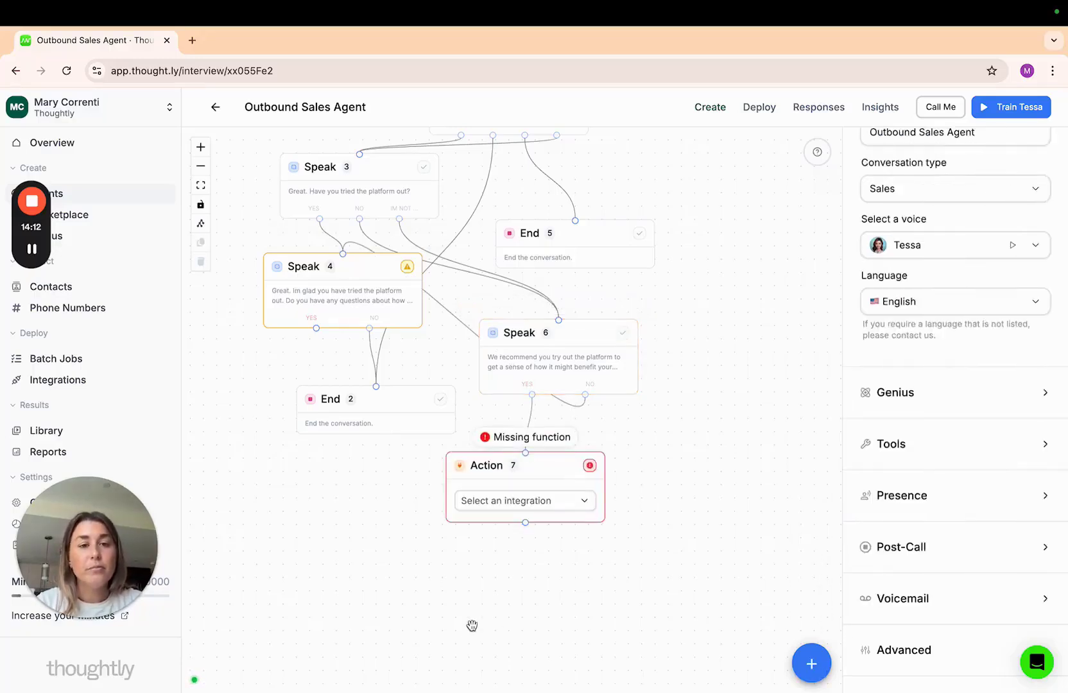
click(330, 290)
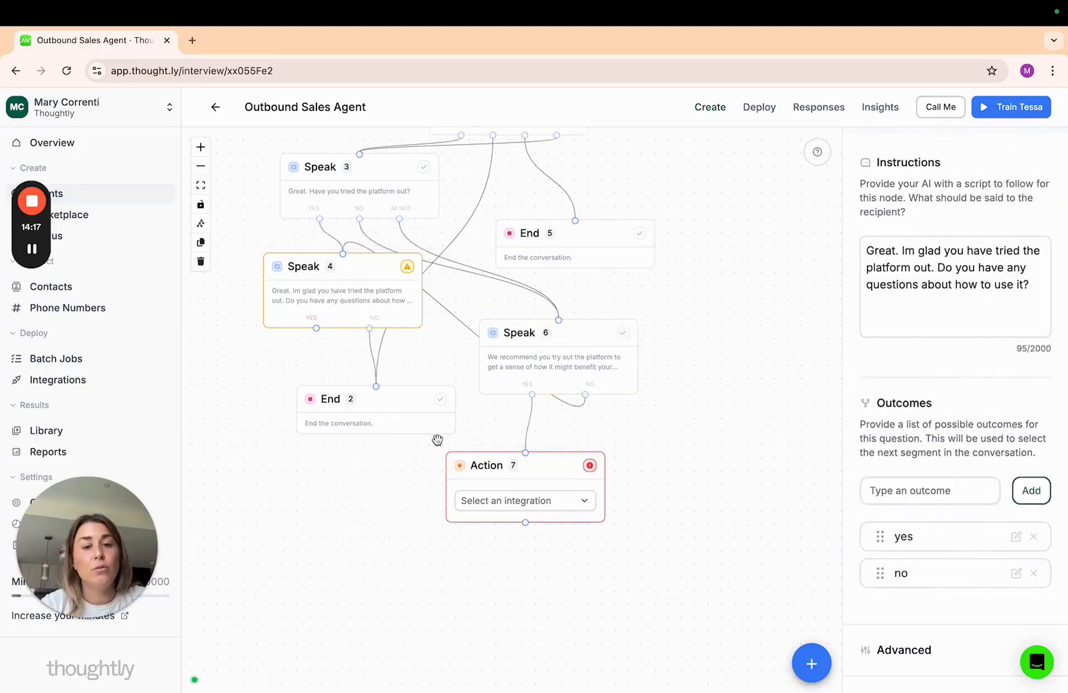
drag(525, 523, 376, 387)
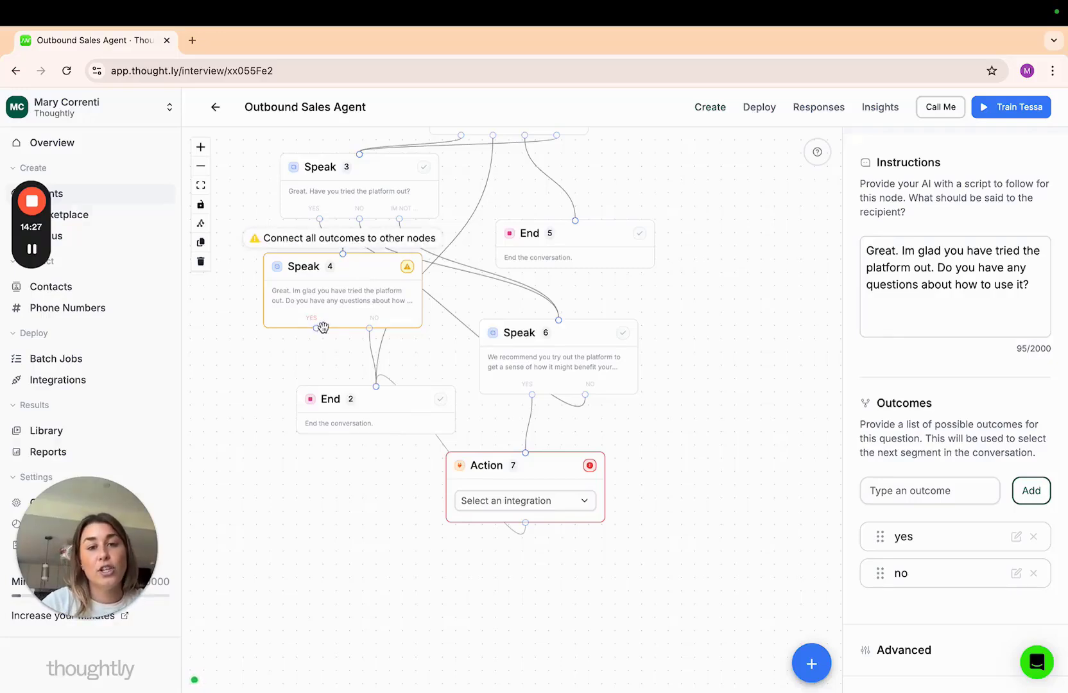
Step: Add the rule "Answer any questions they have based on the knowledge you have on Thoughtly!" to the Speak 4 node
scroll(1010, 549, down, 3)
click(959, 528)
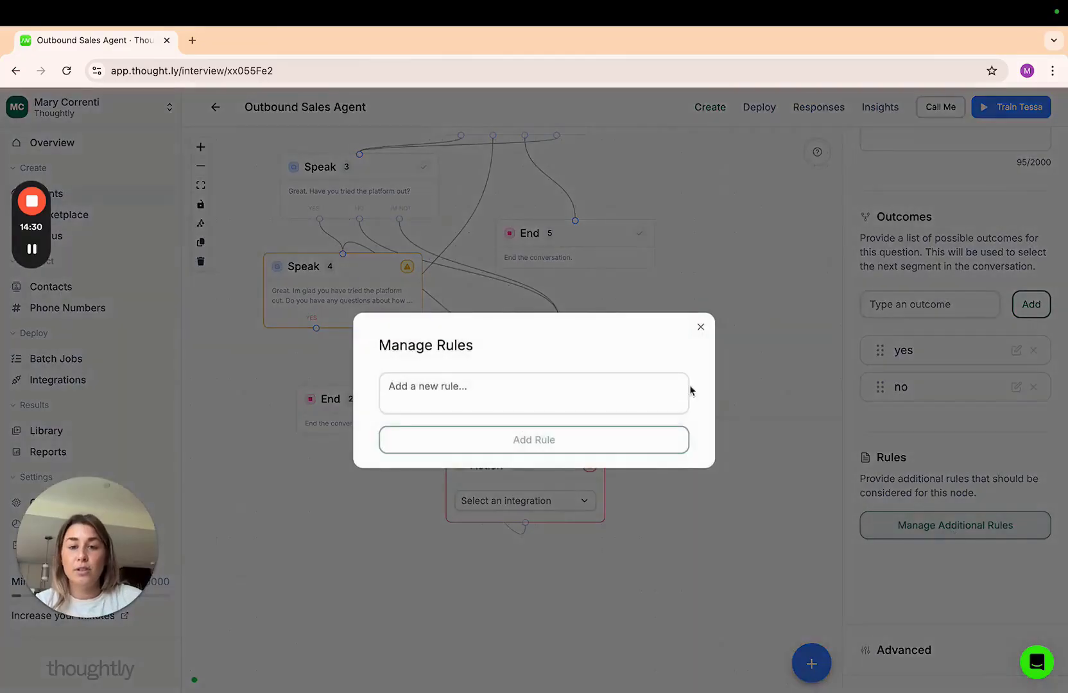
click(685, 390)
text(Answer any qu)
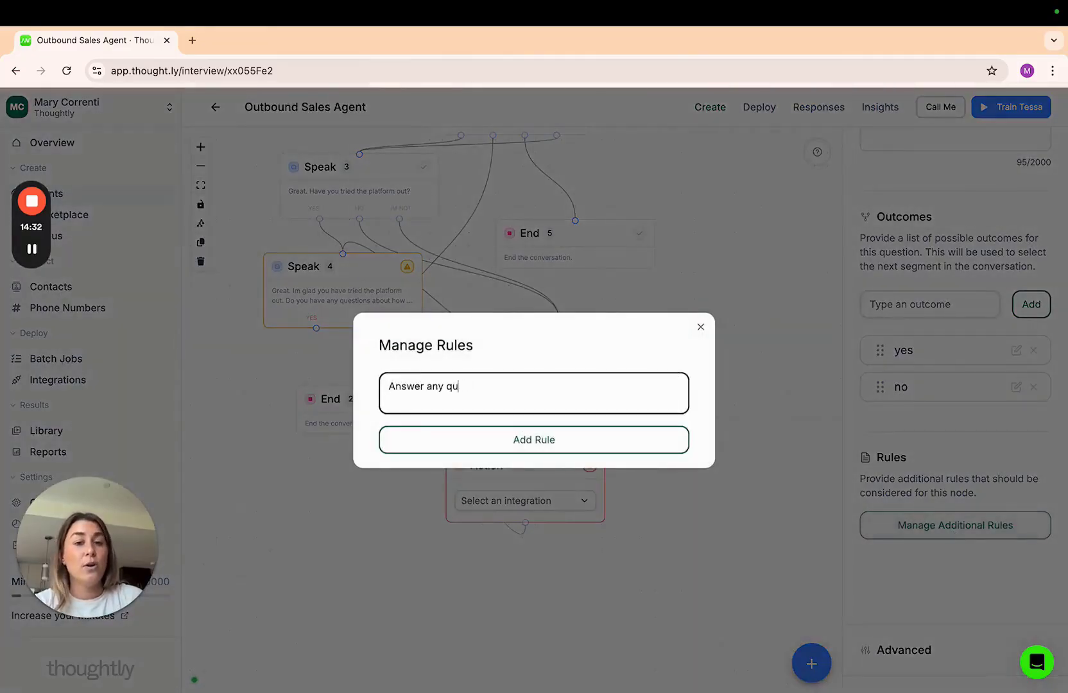
text(estions they have bas)
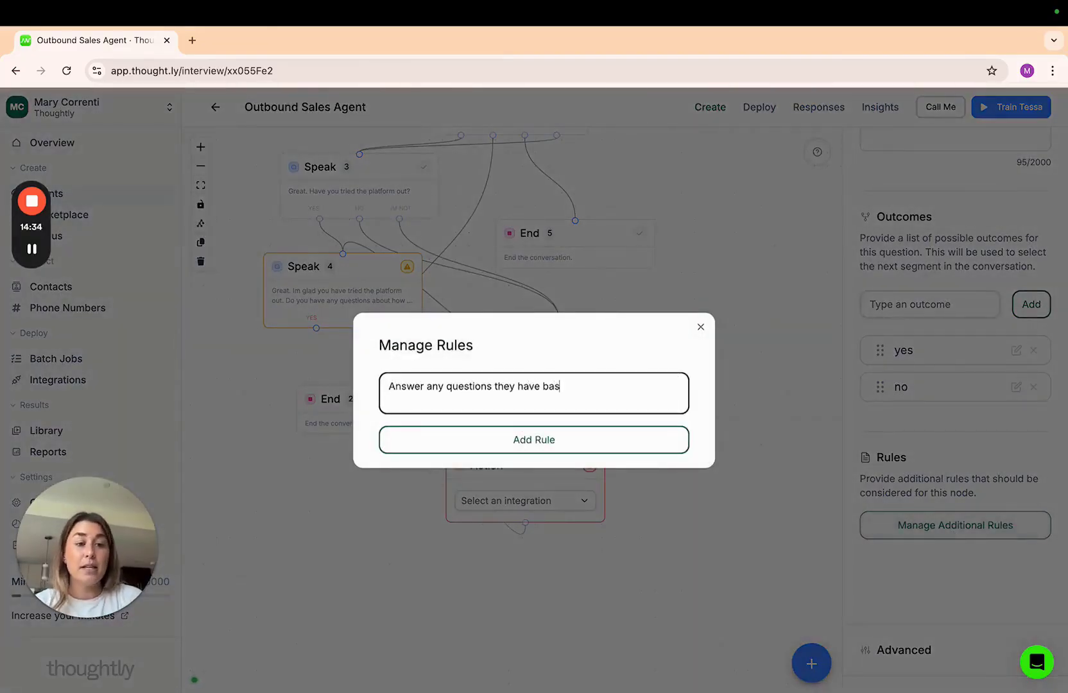
text(ed on the)
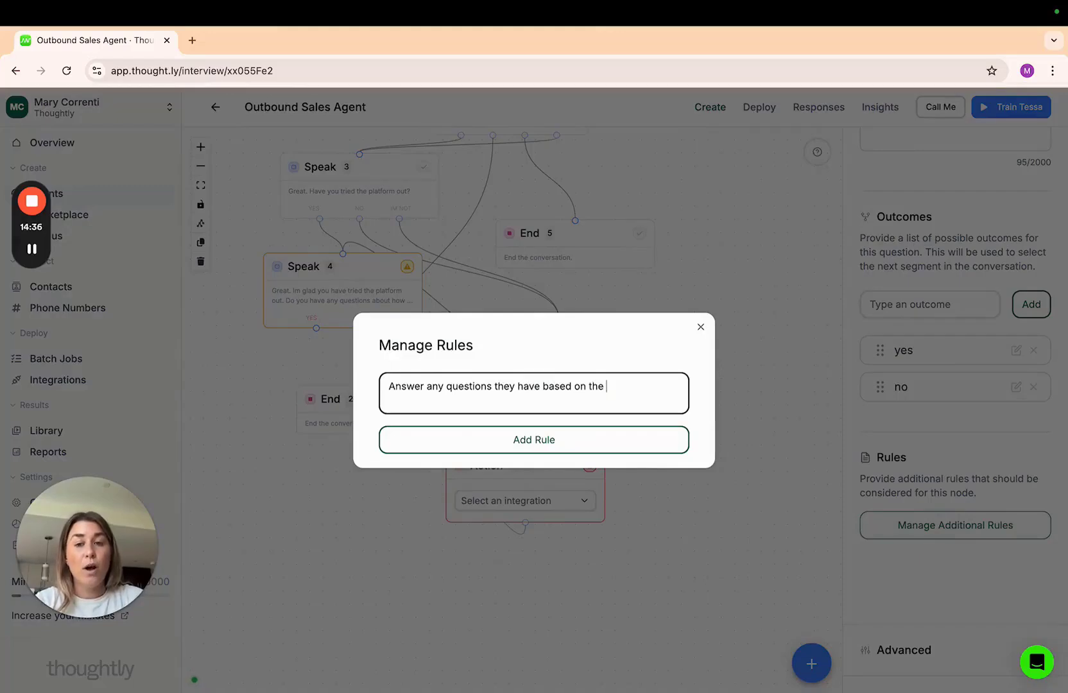
text( knowledge you ha)
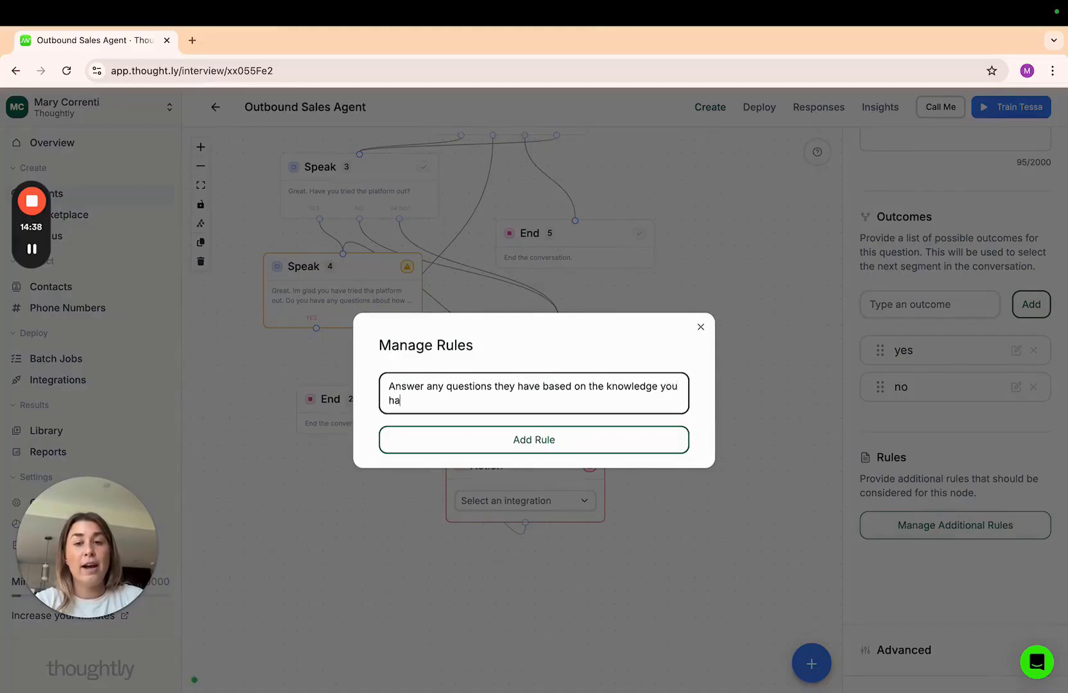
text(ve on Thoughtly!)
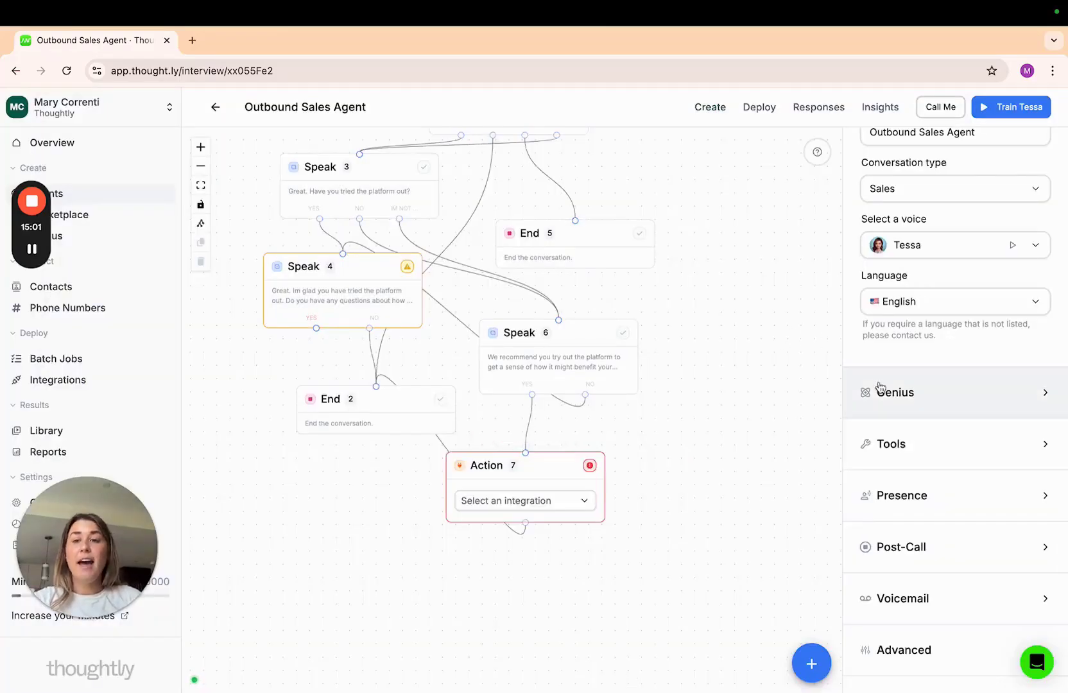
Step: Look at the agent's Genius database settings and connect the Yes outcome of the Speak 4 node to the End 2 node
click(952, 396)
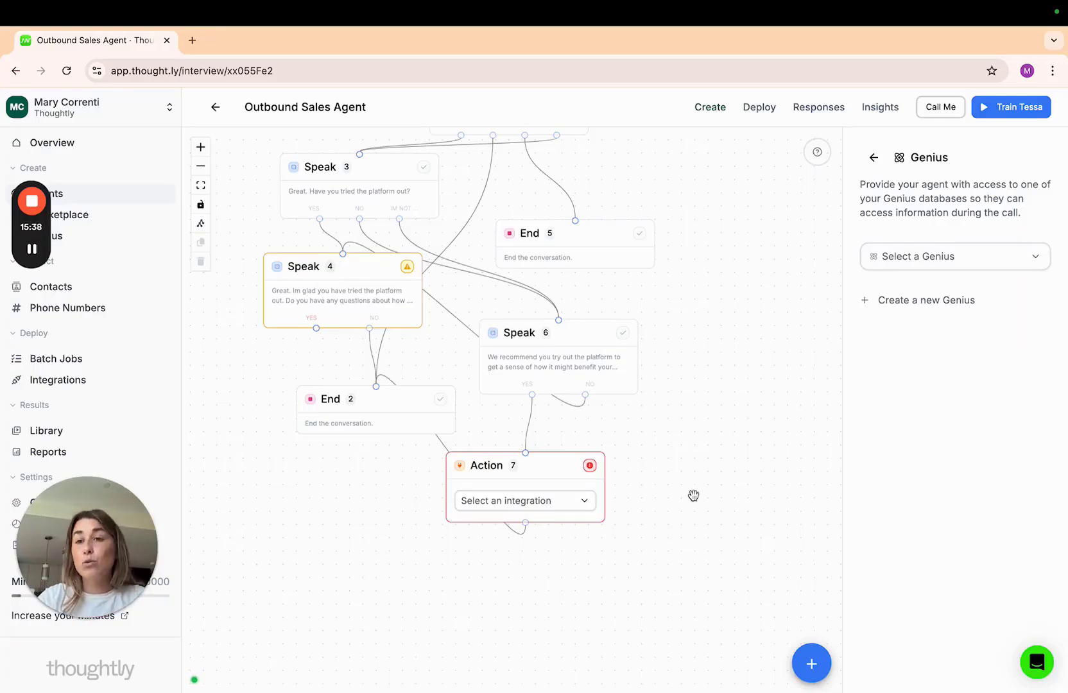
click(871, 159)
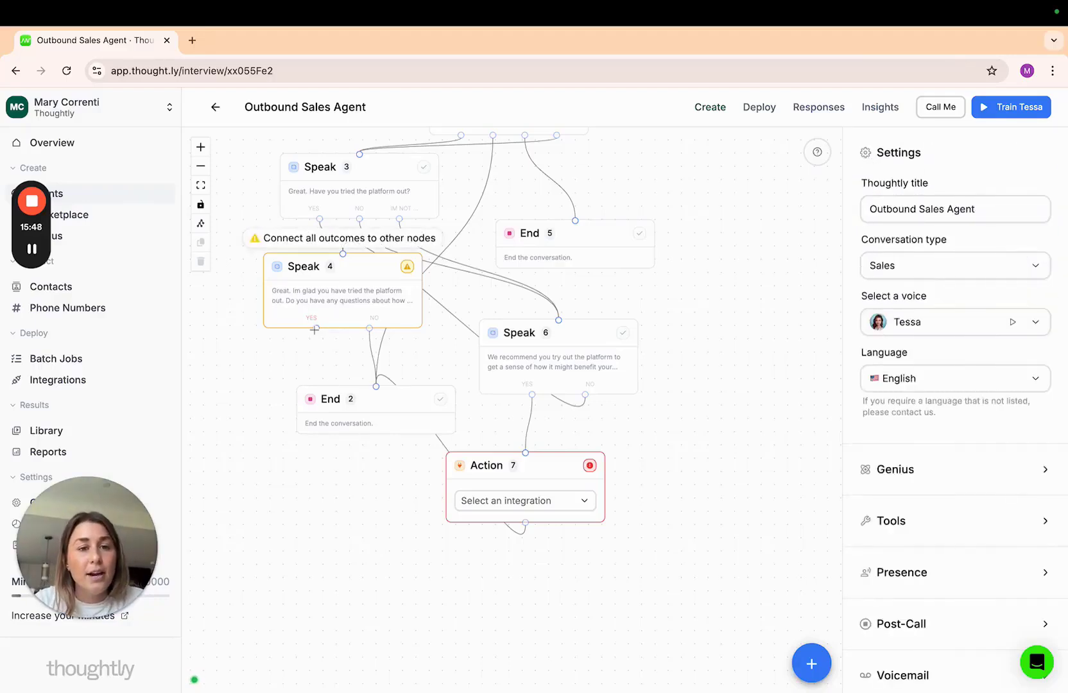
drag(314, 329, 379, 387)
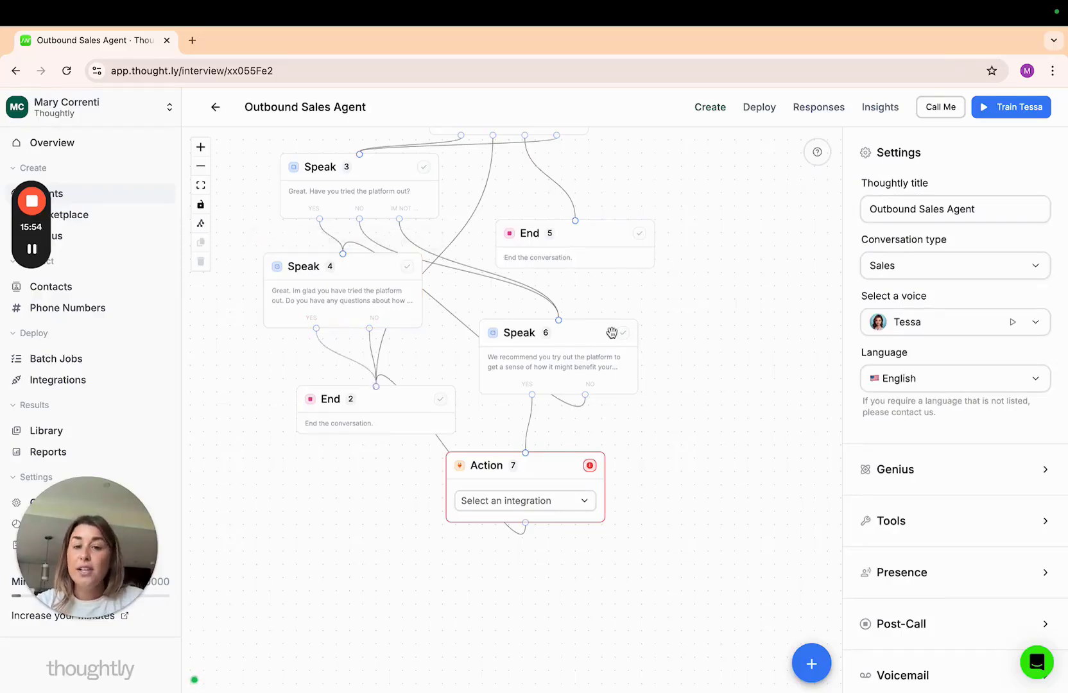
drag(665, 311, 701, 383)
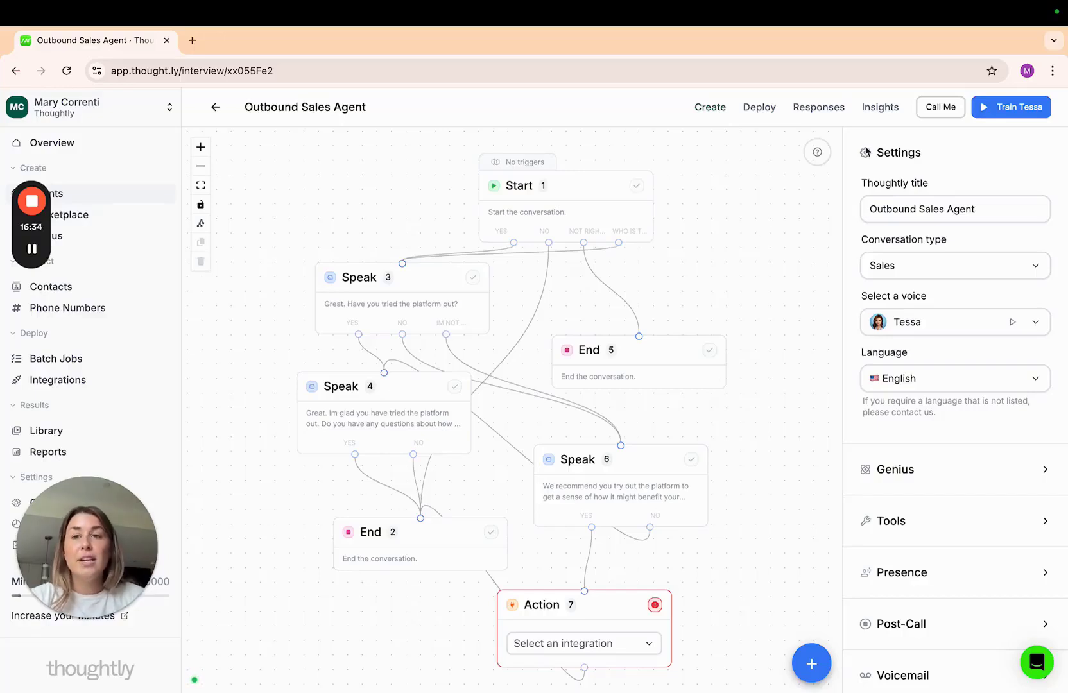
Step: Open the confirmation for having the agent call and dismiss it without calling
click(930, 108)
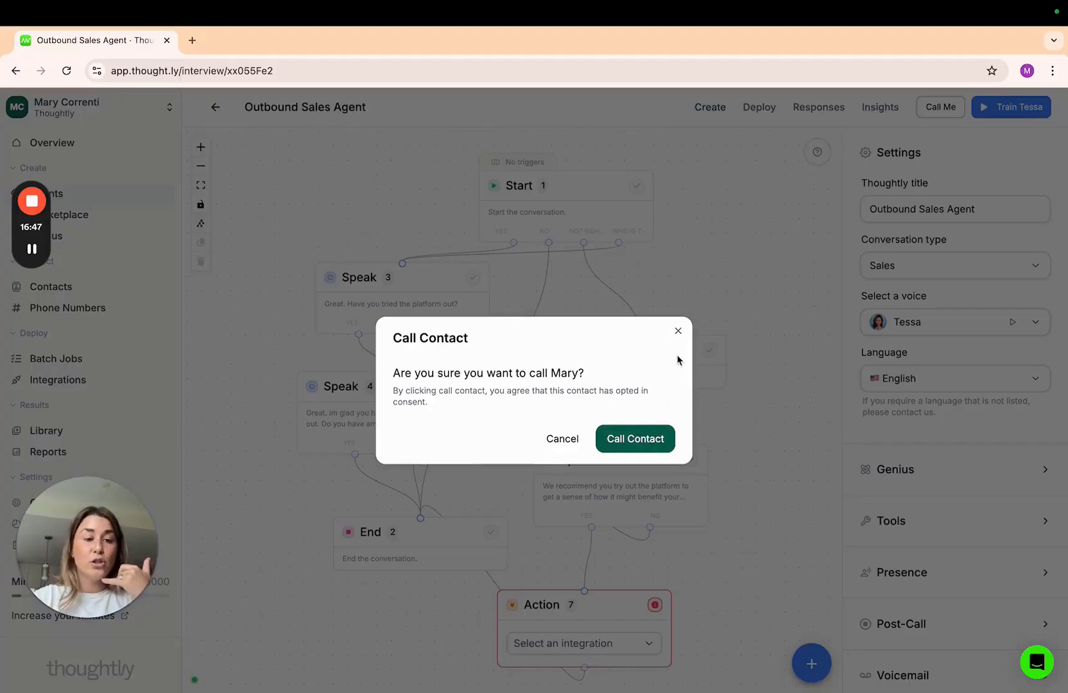
click(678, 332)
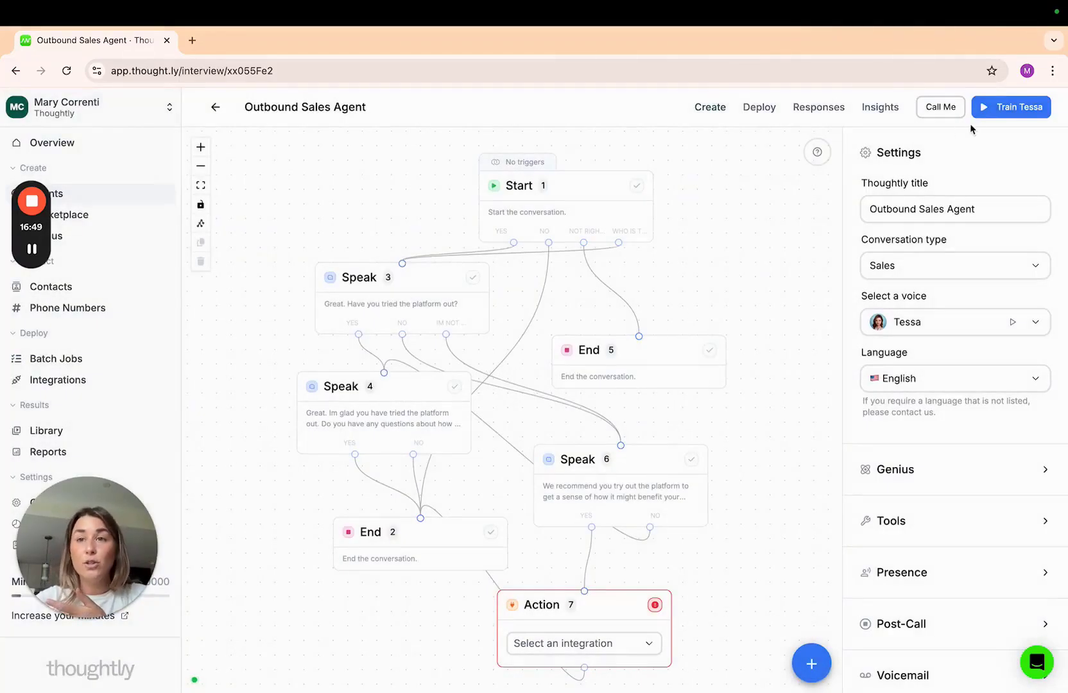
Step: Test the agent in a training chat, answering "yes" to the opening question and "no" to having tried the platform, and check its closing message
click(988, 112)
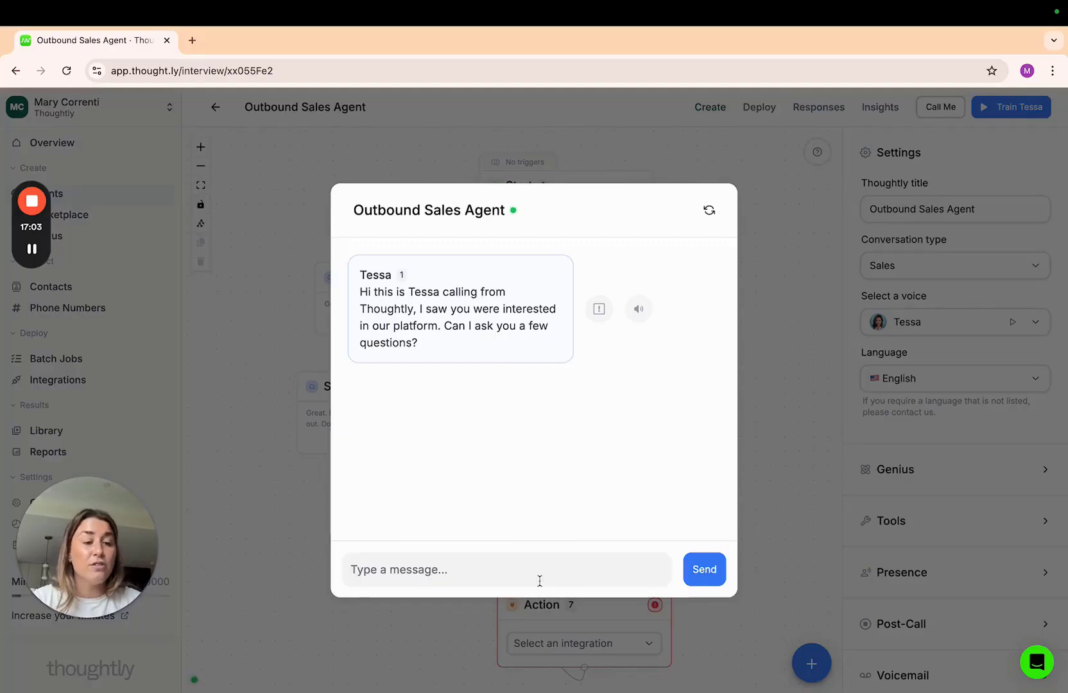
text(yes)
key(Return)
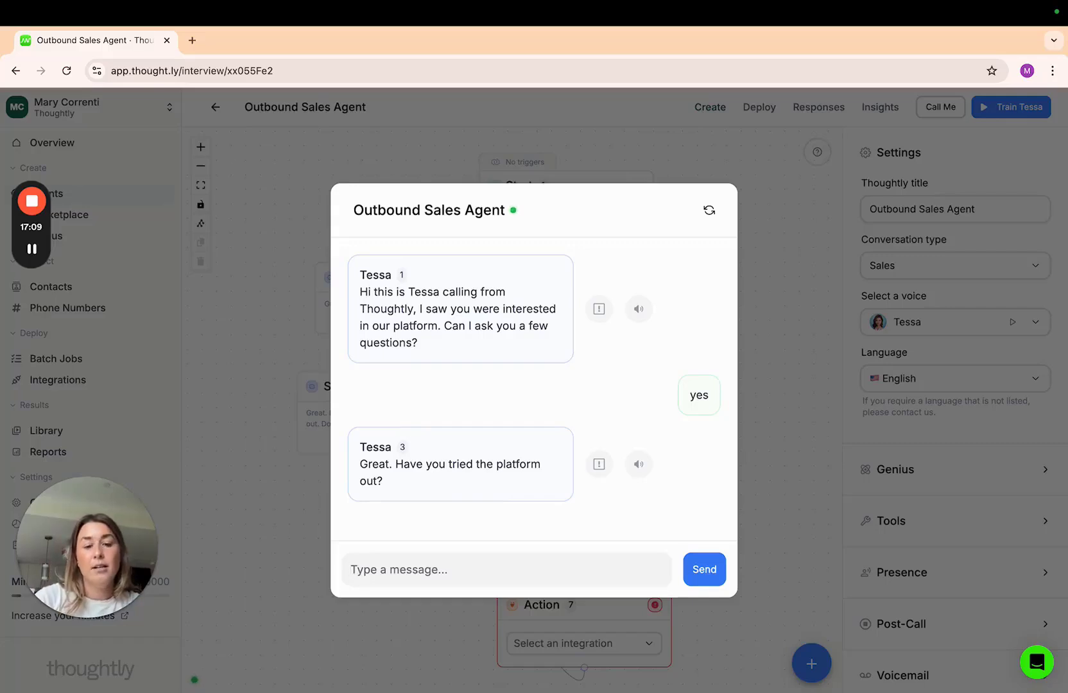
text(no)
key(Return)
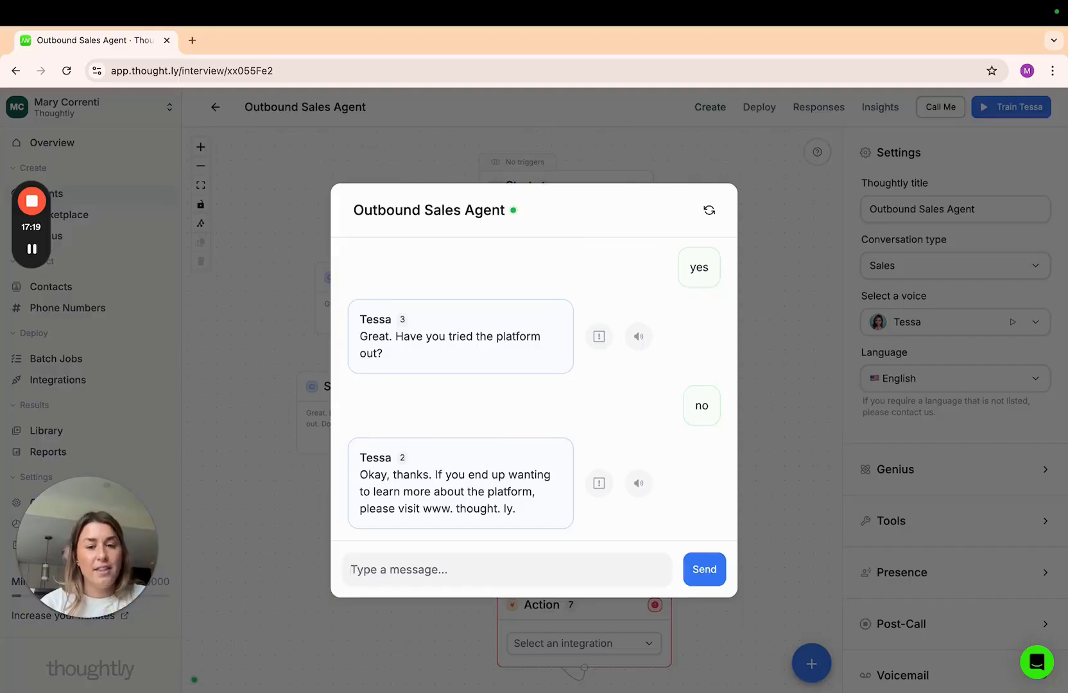
drag(516, 508, 454, 507)
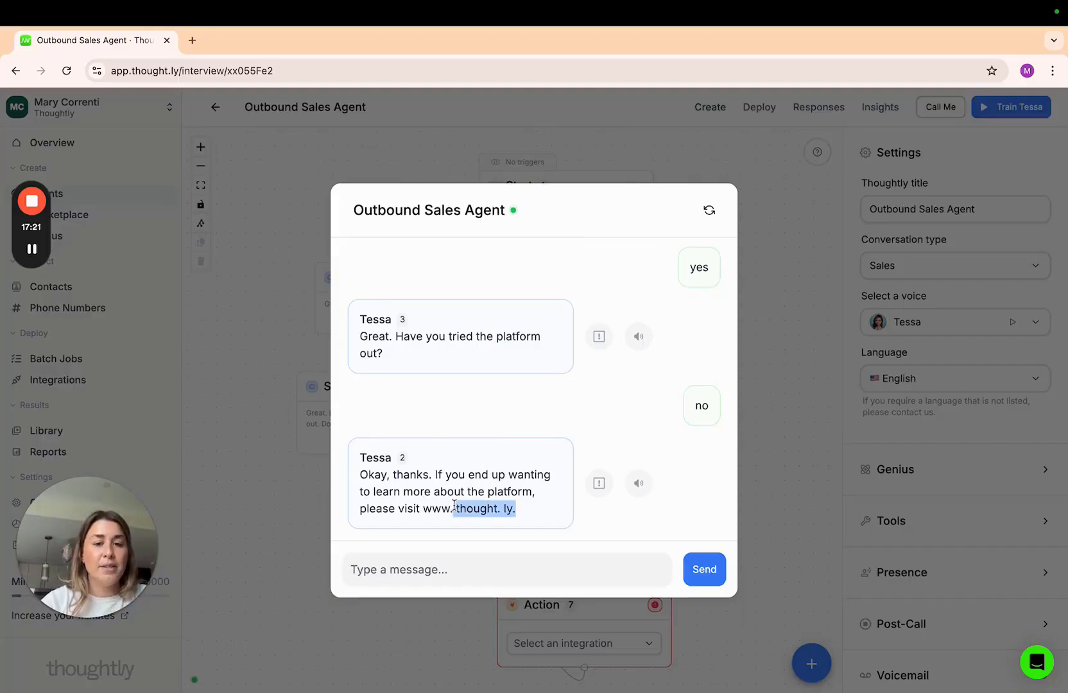
click(498, 561)
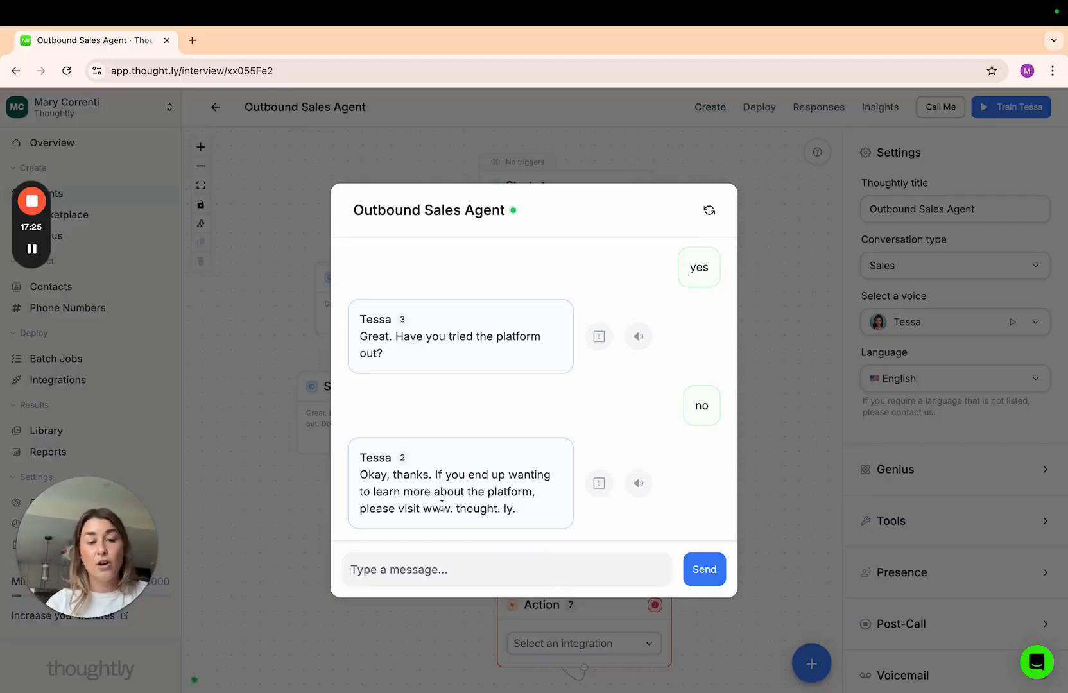
Step: Close the training chat and return from the Presence settings to the agent's main settings
click(796, 552)
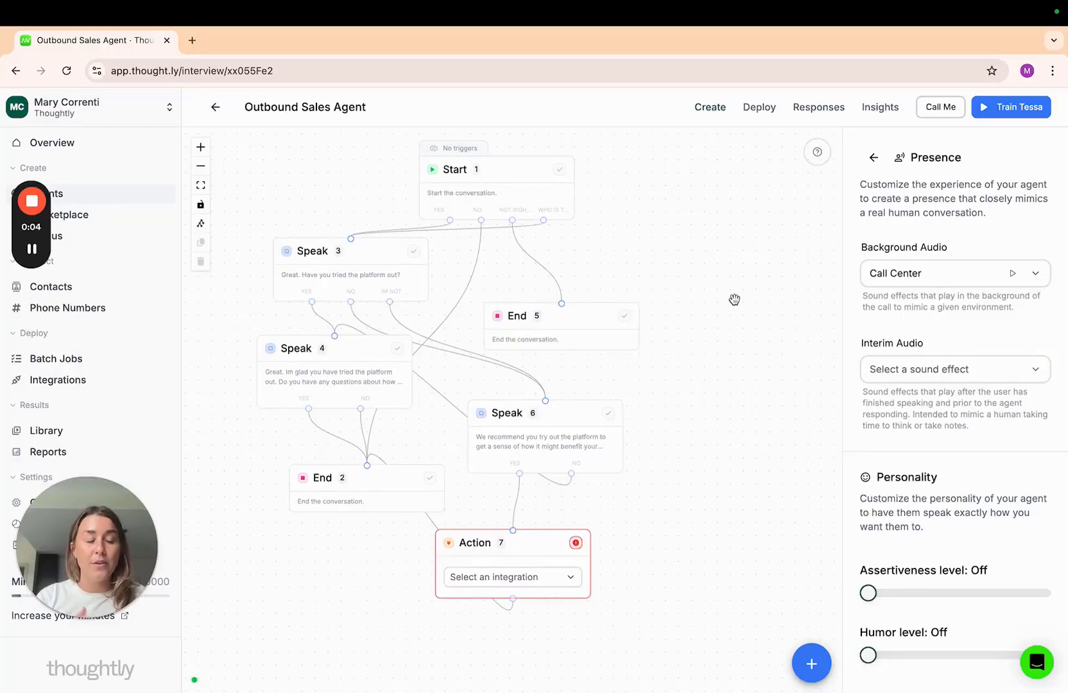
click(872, 158)
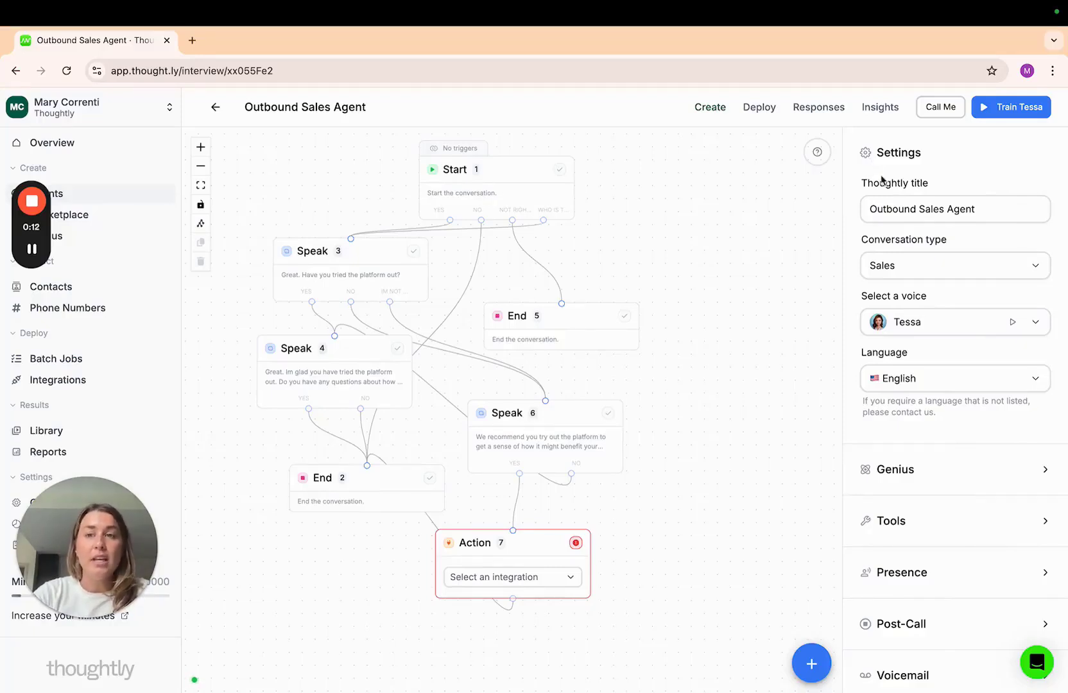
click(904, 209)
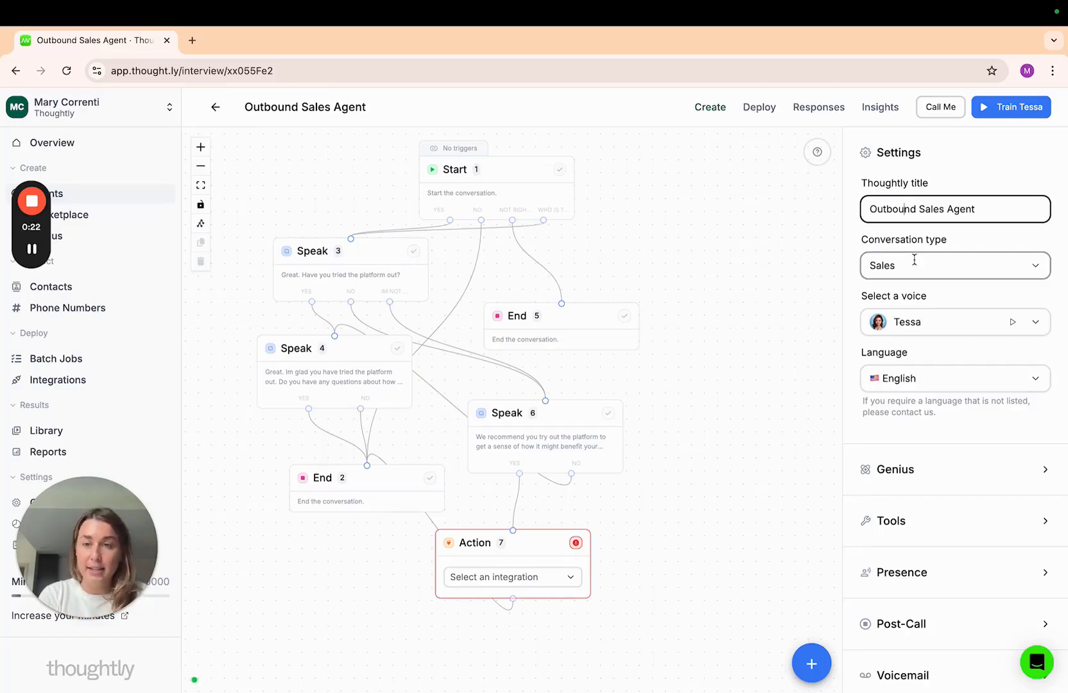
Step: Browse the agent's available voices across all languages and accents, from English to Portuguese
click(1032, 323)
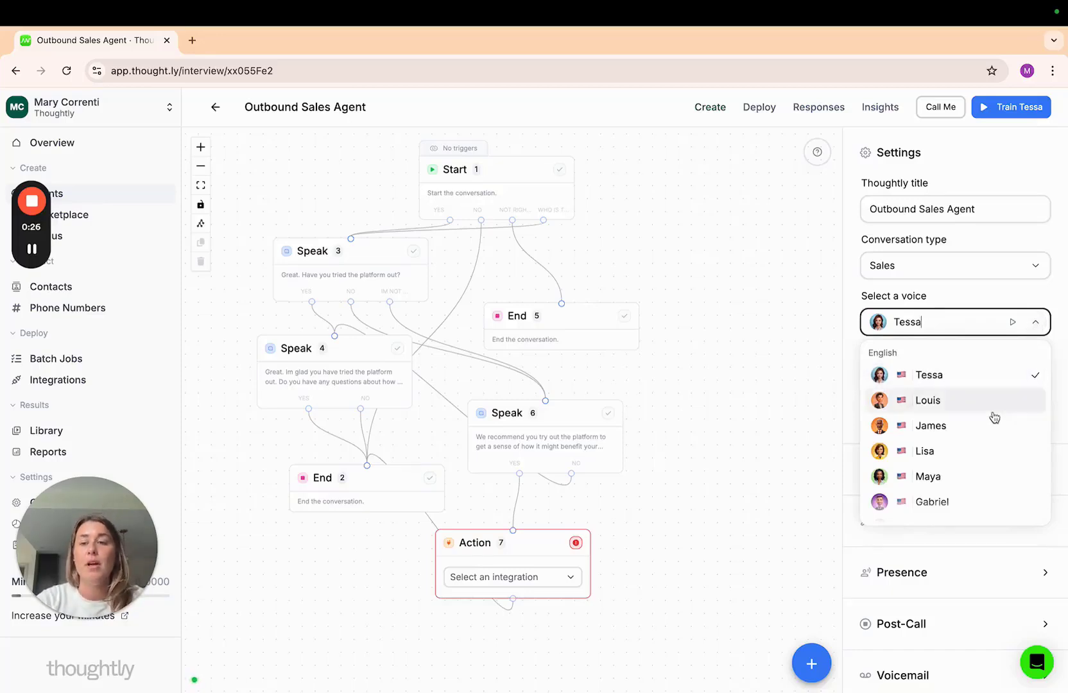
scroll(992, 421, down, 5)
scroll(991, 430, down, 3)
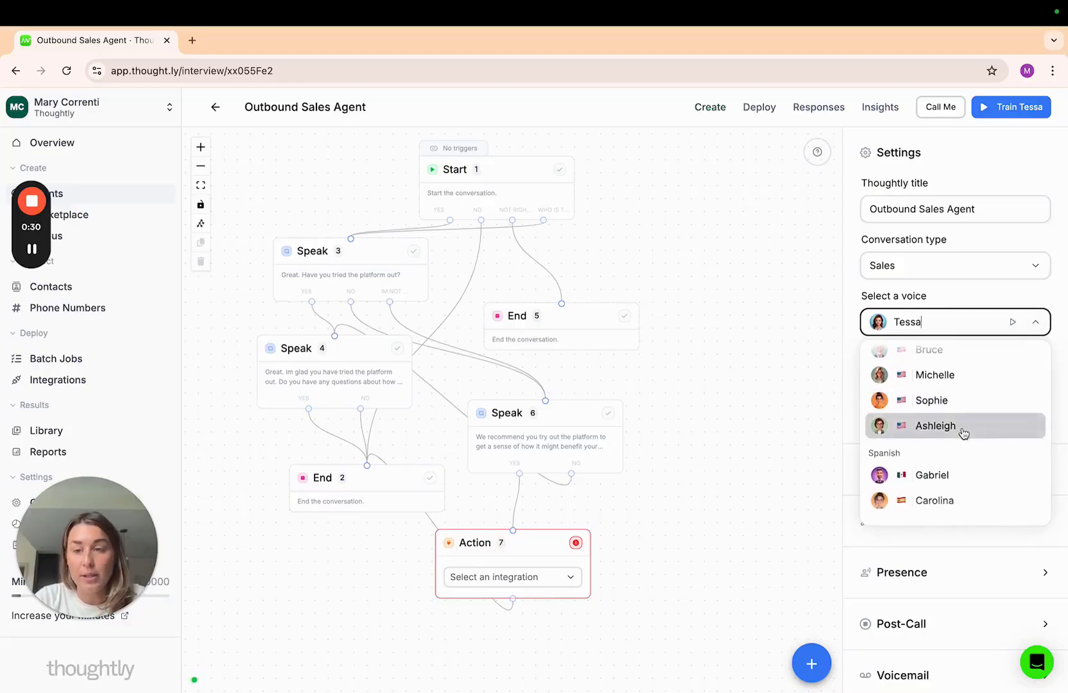
scroll(962, 430, down, 1)
scroll(962, 430, up, 2)
scroll(963, 432, down, 5)
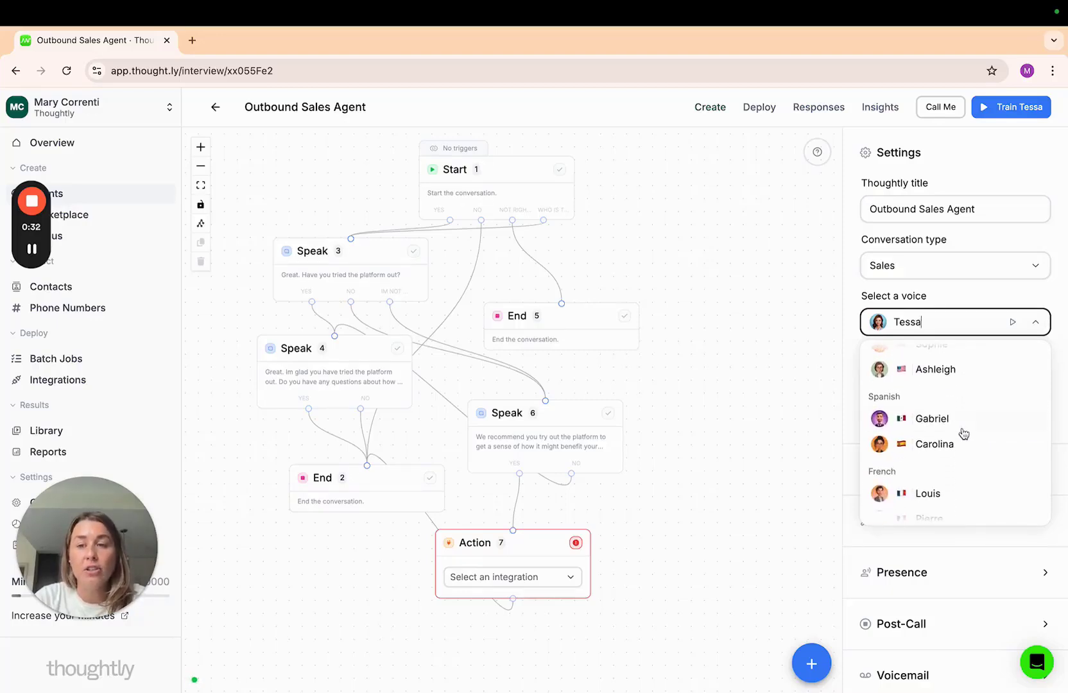
scroll(963, 433, down, 3)
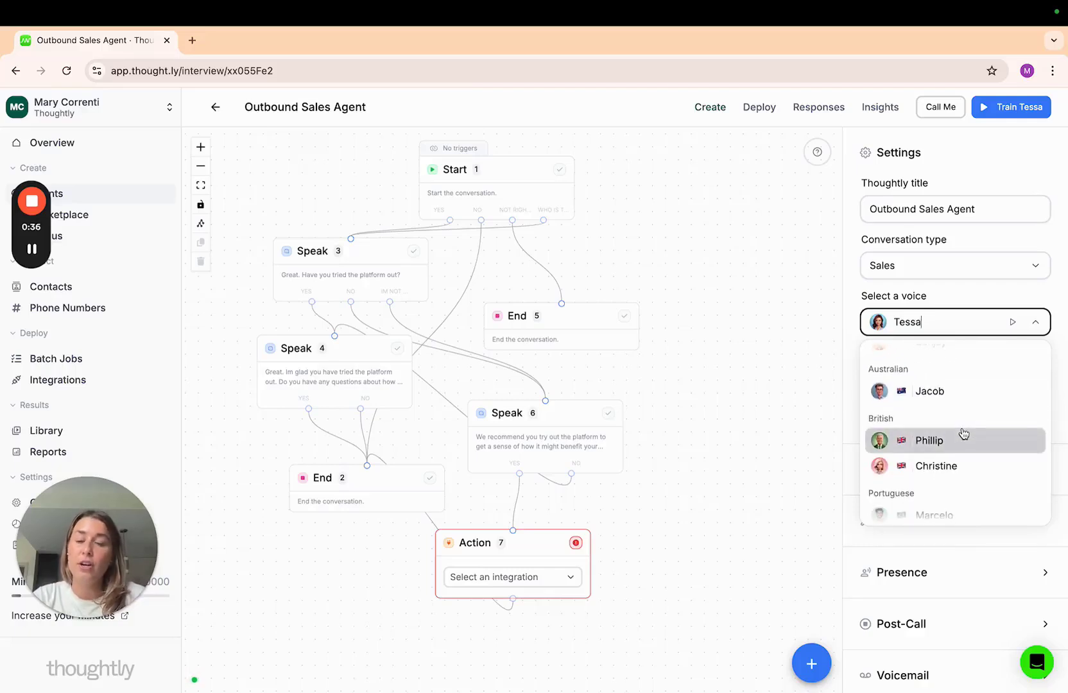
scroll(963, 434, down, 1)
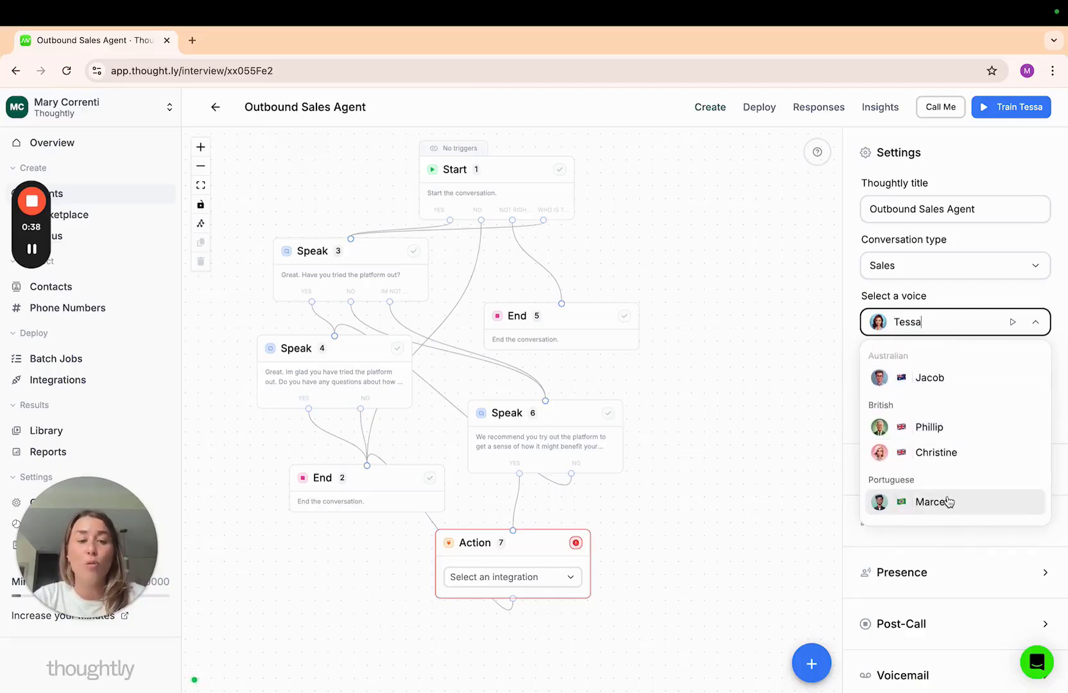
click(1034, 325)
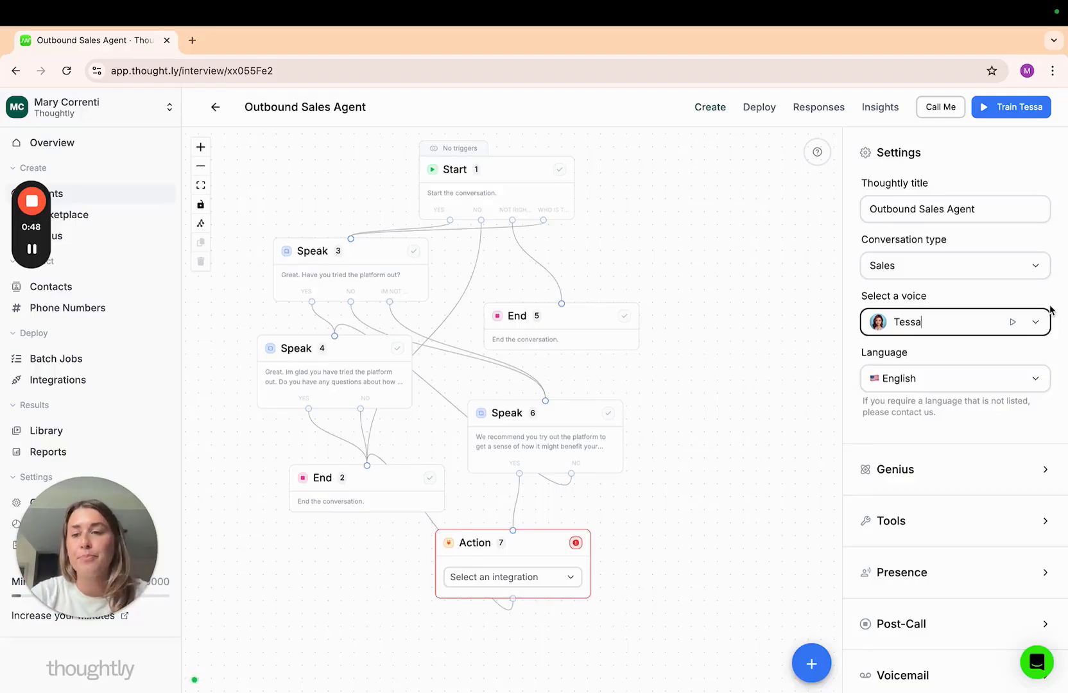
Step: Listen to the Tessa voice sample, change the agent's voice to James and listen to its sample
click(1016, 323)
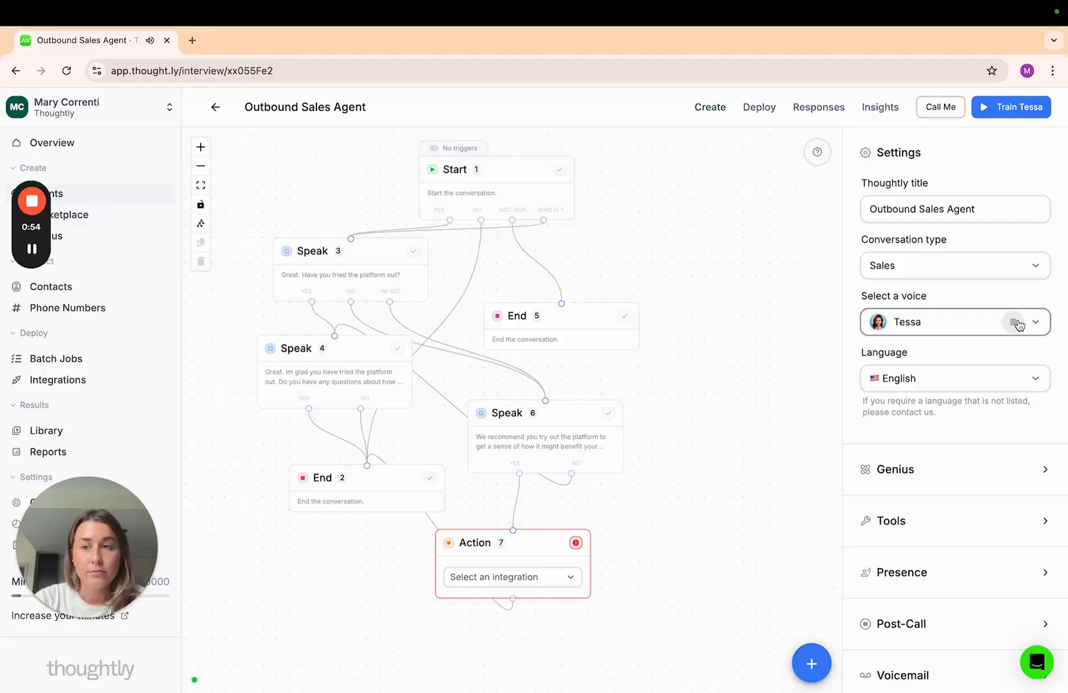
click(1037, 323)
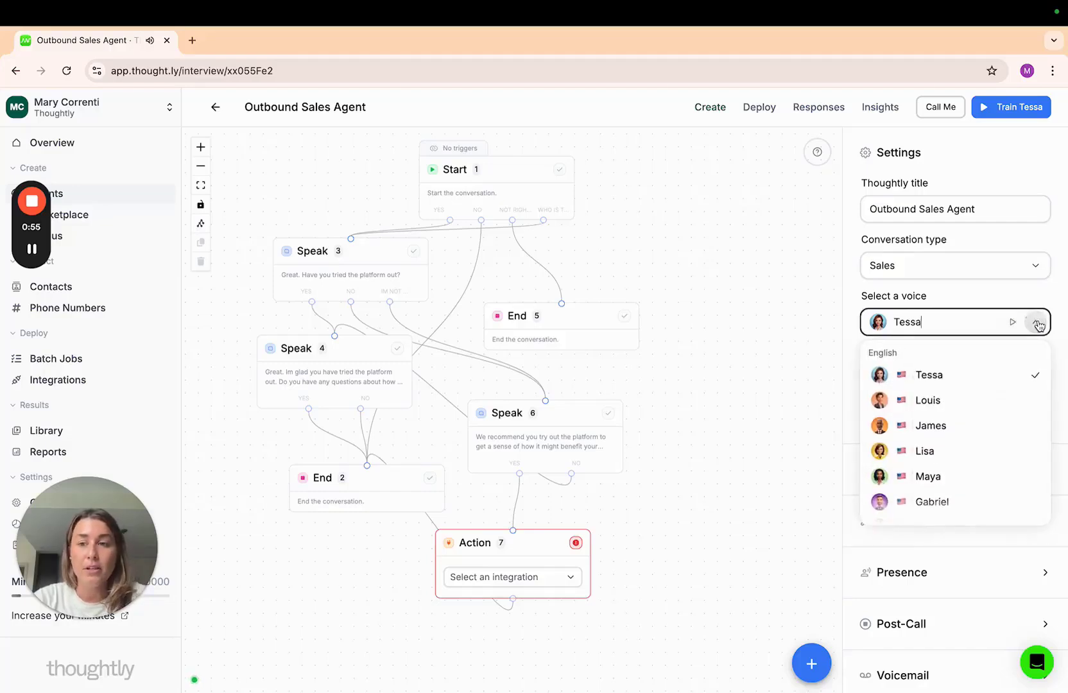
click(976, 427)
click(1017, 329)
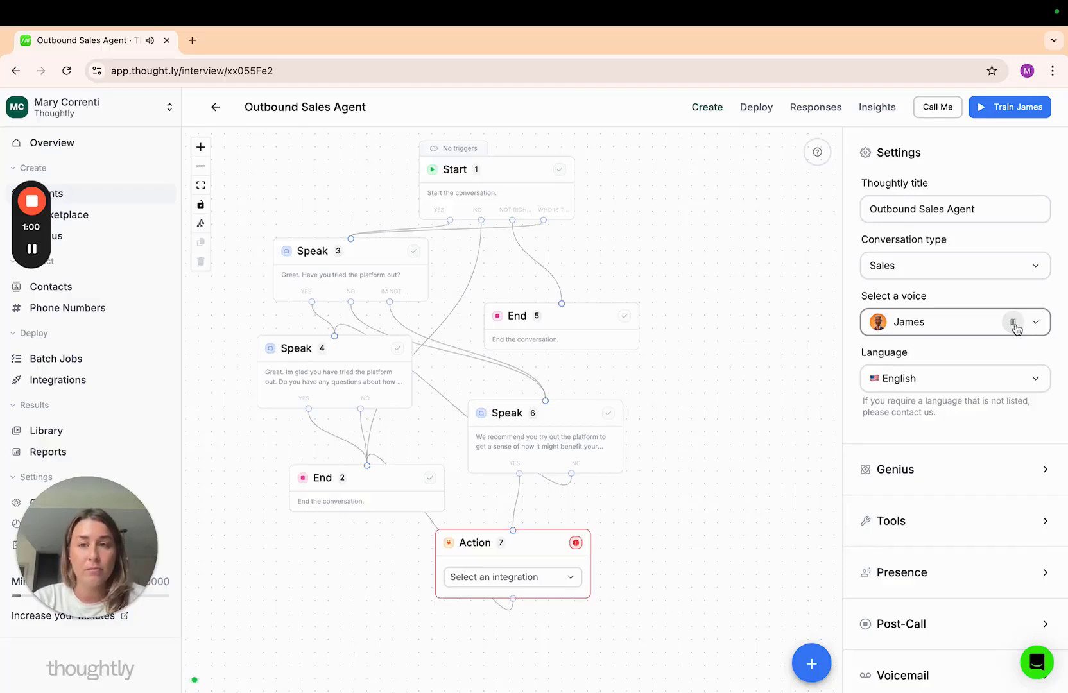
click(1017, 328)
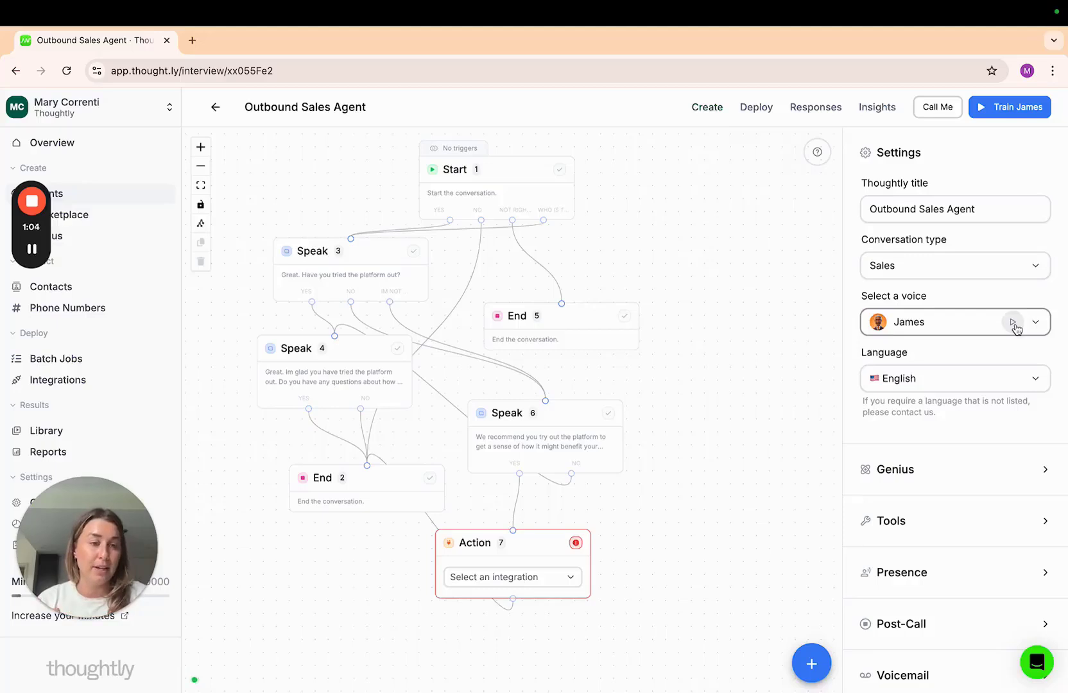
Step: Look through the language options and choose English as the agent's language
click(1035, 382)
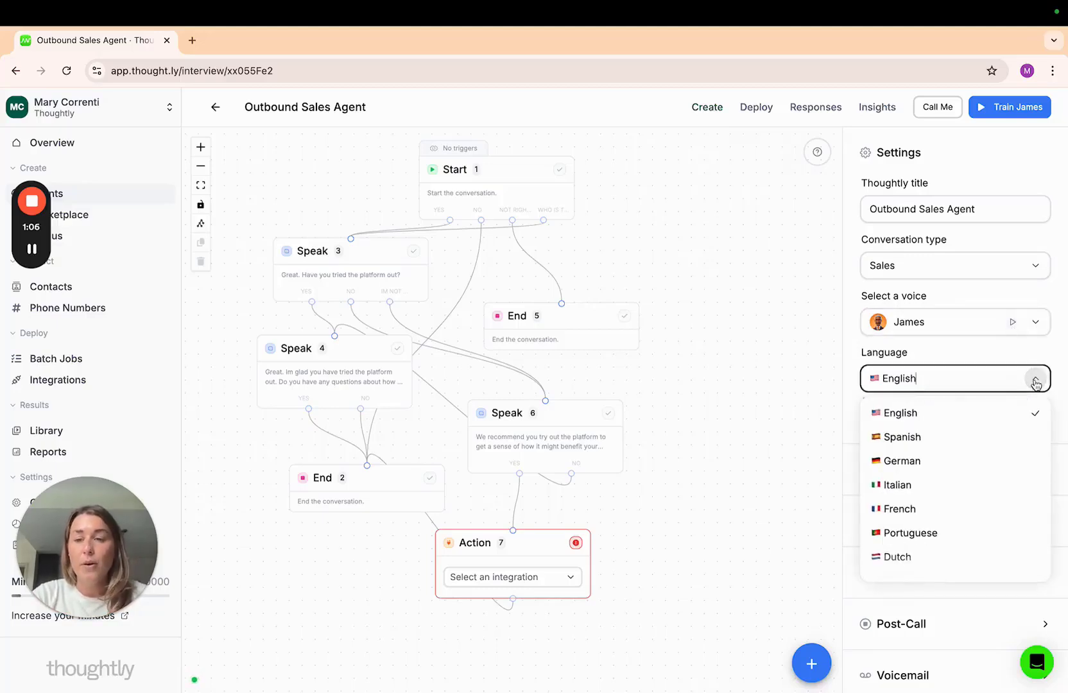
scroll(992, 488, down, 1)
scroll(992, 488, up, 1)
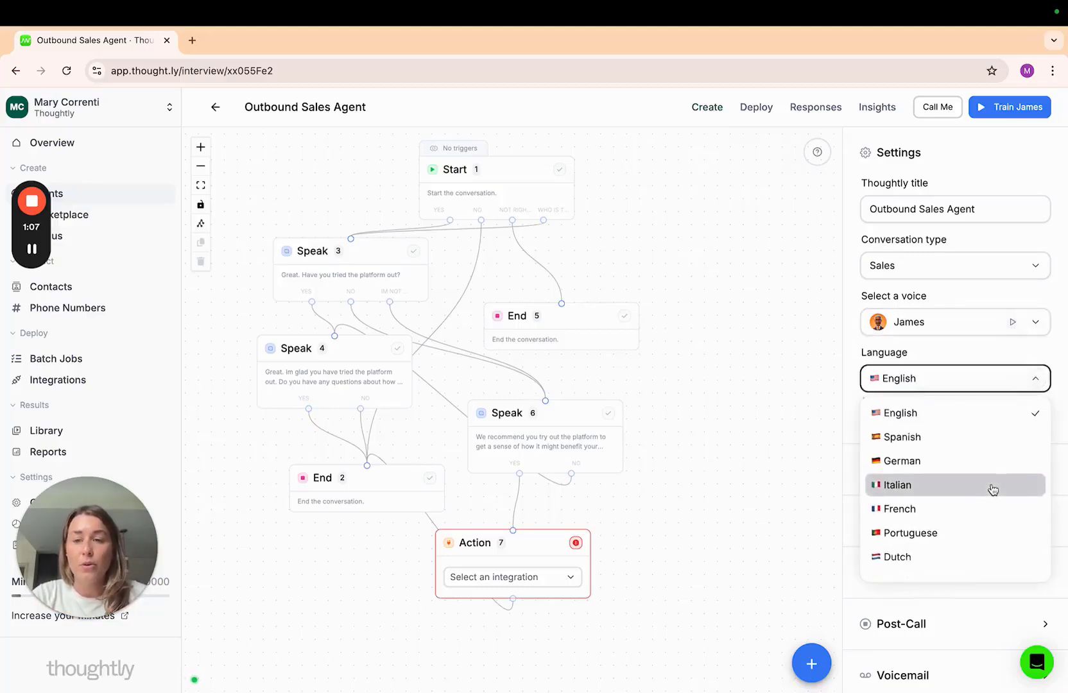
click(982, 414)
scroll(1055, 364, down, 2)
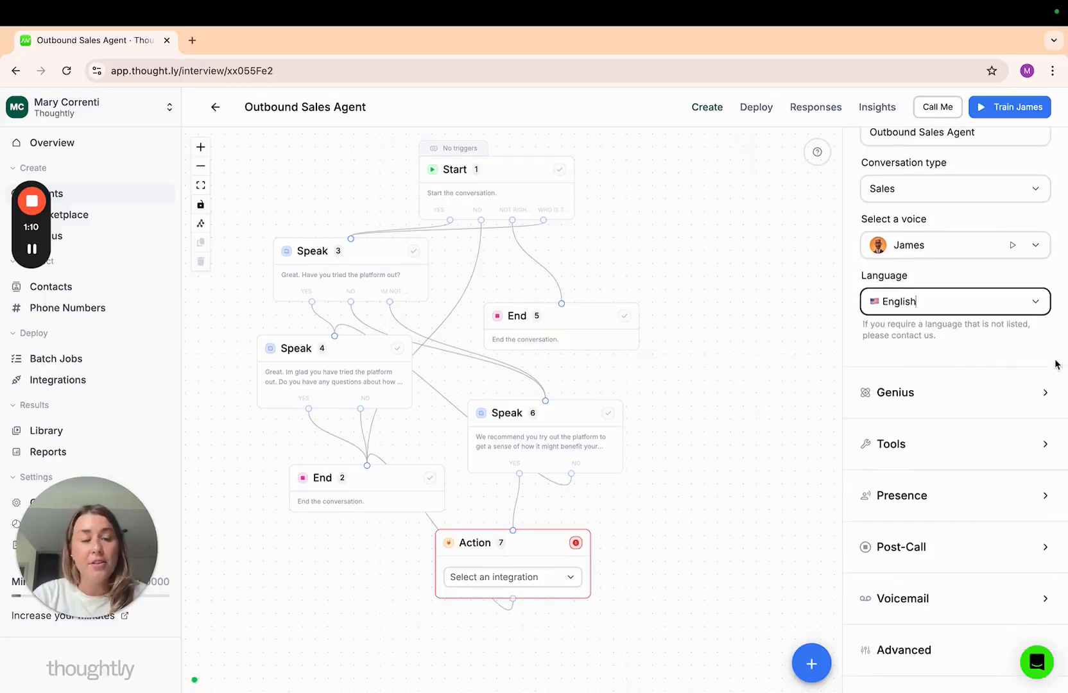
Step: Open the agent's Presence settings and play the Call Center background audio sample
click(1039, 497)
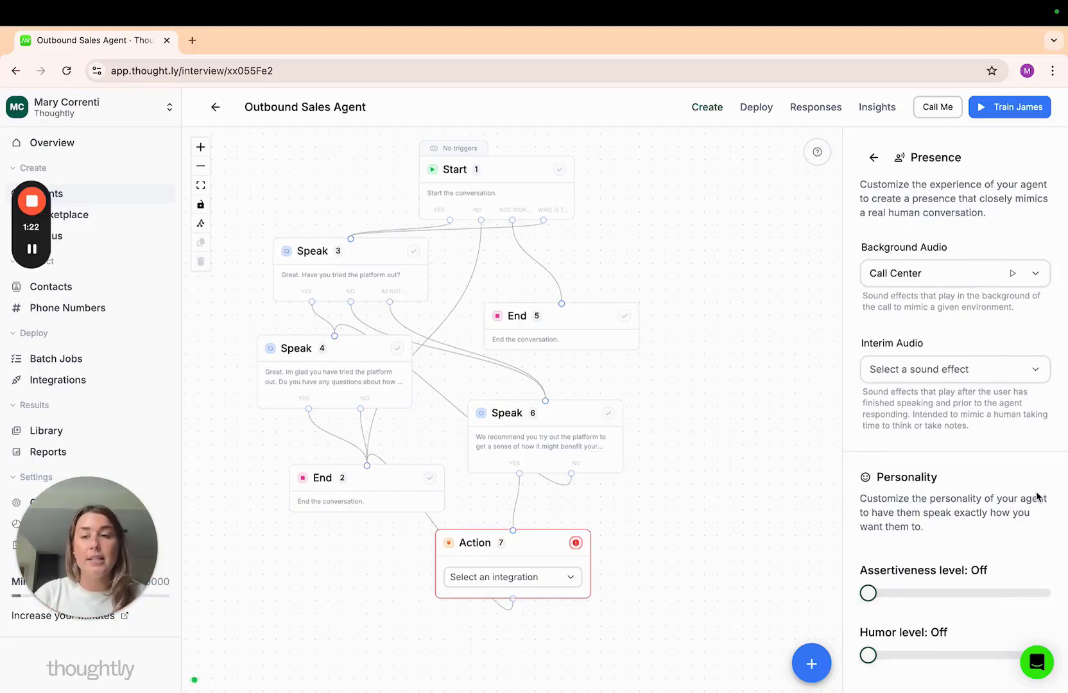
click(1014, 275)
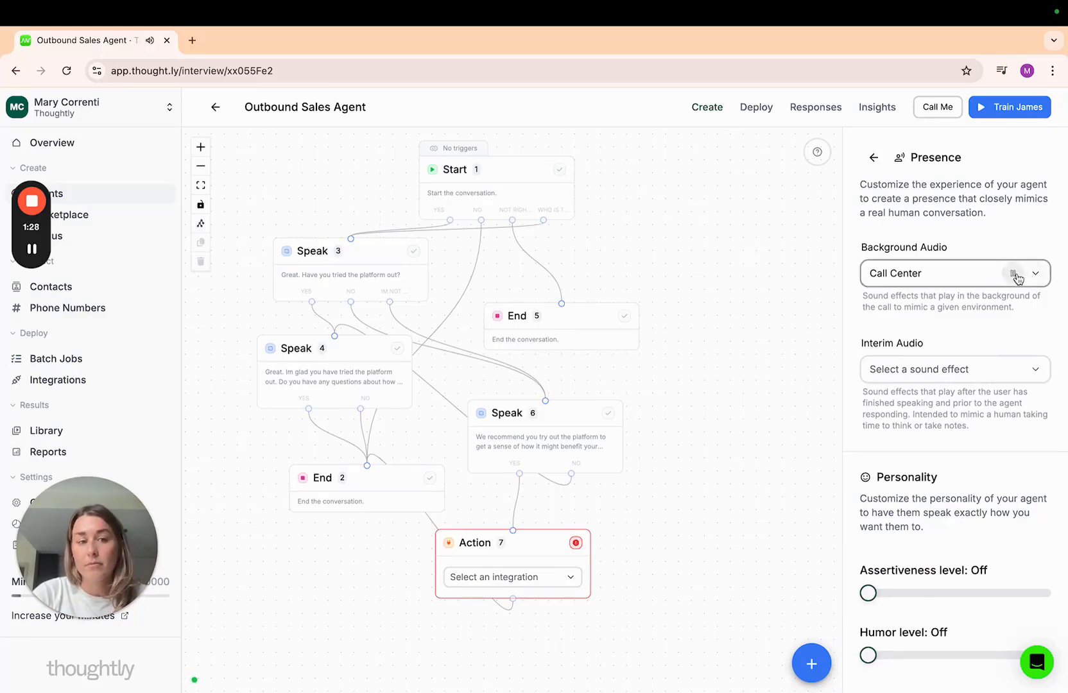
click(1014, 274)
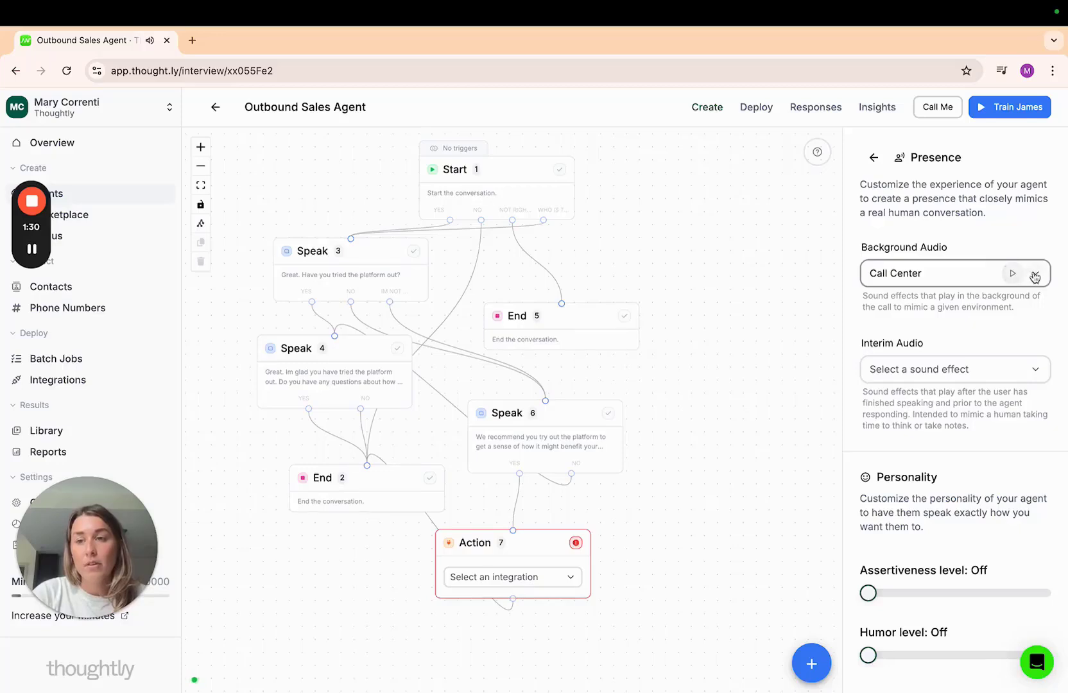
Step: Set the background audio to City Street and listen to its sample
click(1033, 276)
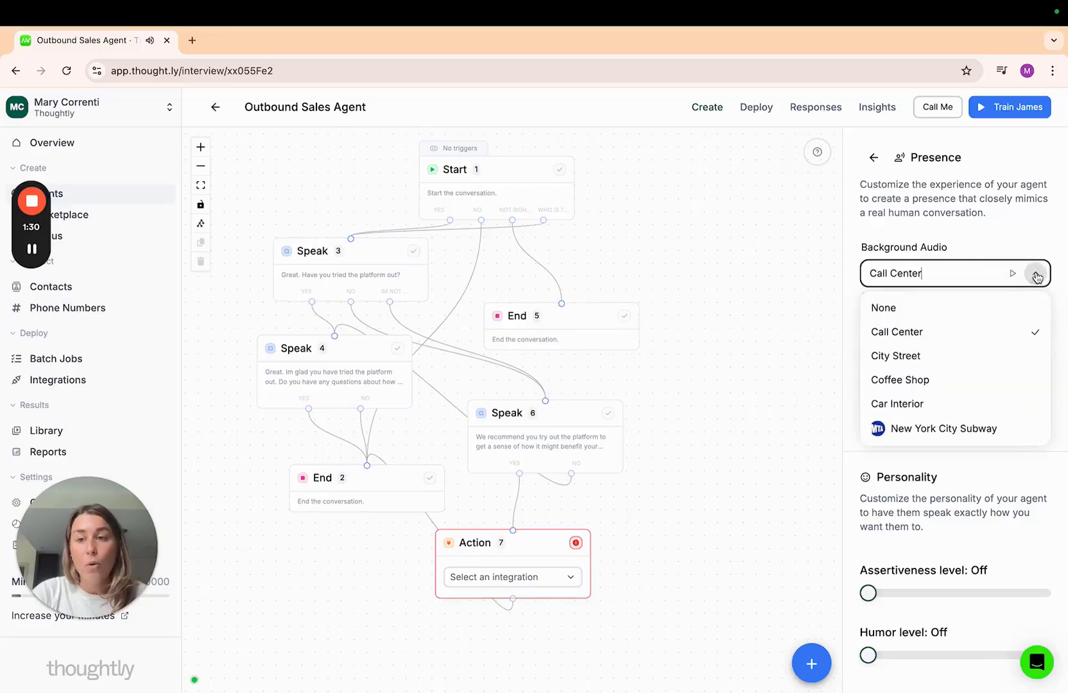
click(967, 361)
click(1013, 276)
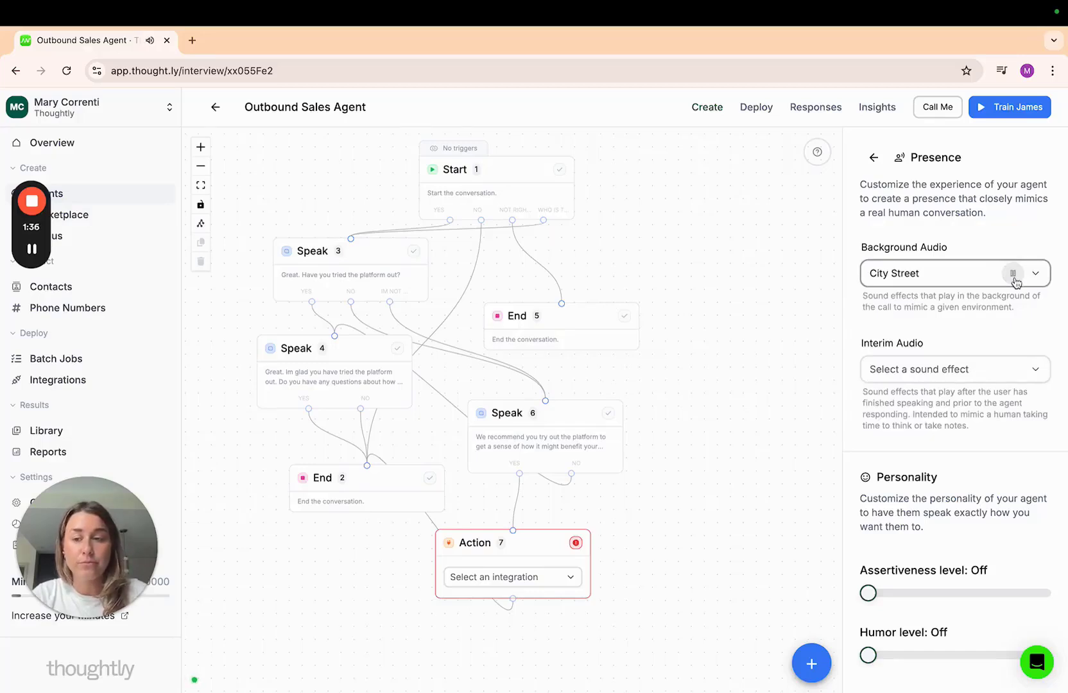
click(1014, 276)
Step: Set the background audio to New York City Subway and listen to its sample
click(1036, 275)
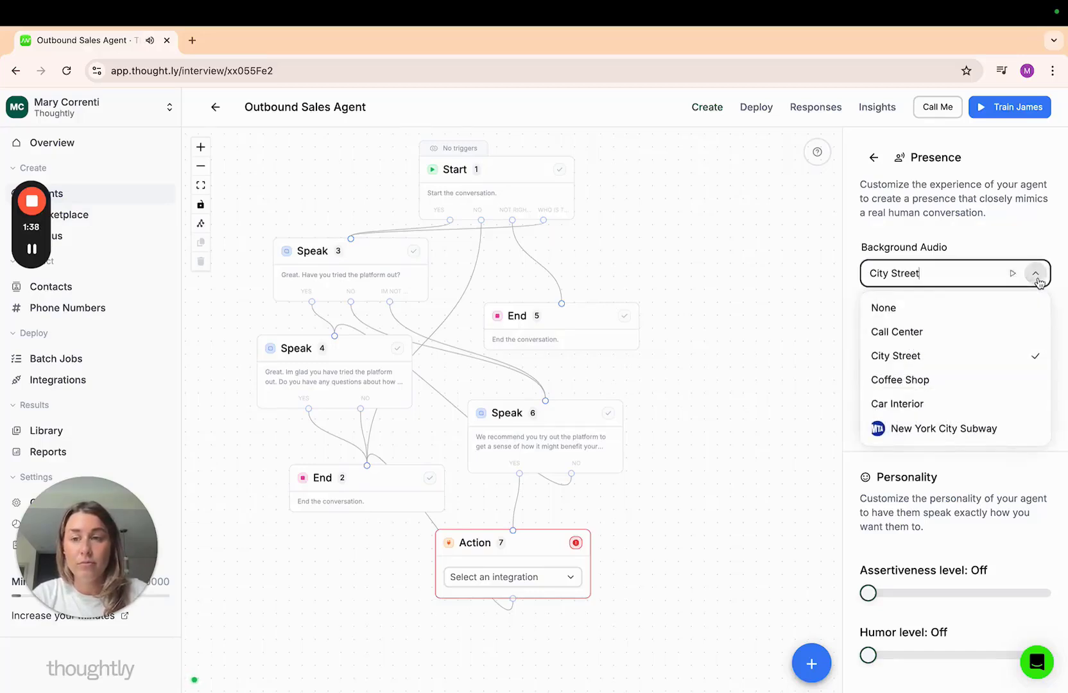
click(972, 385)
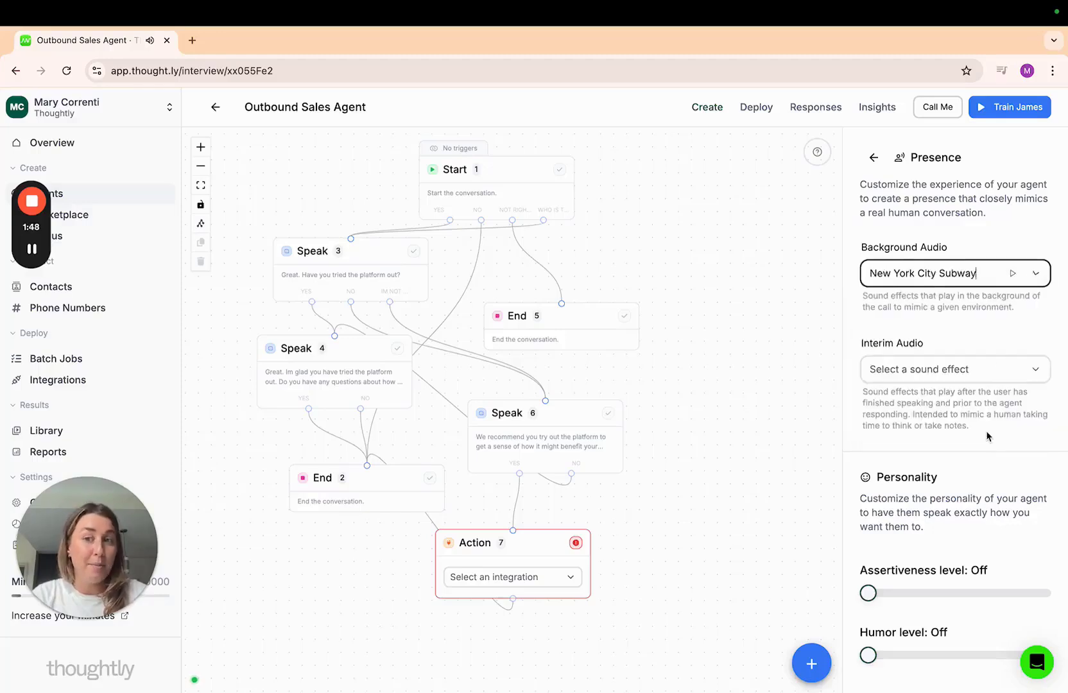
click(1013, 275)
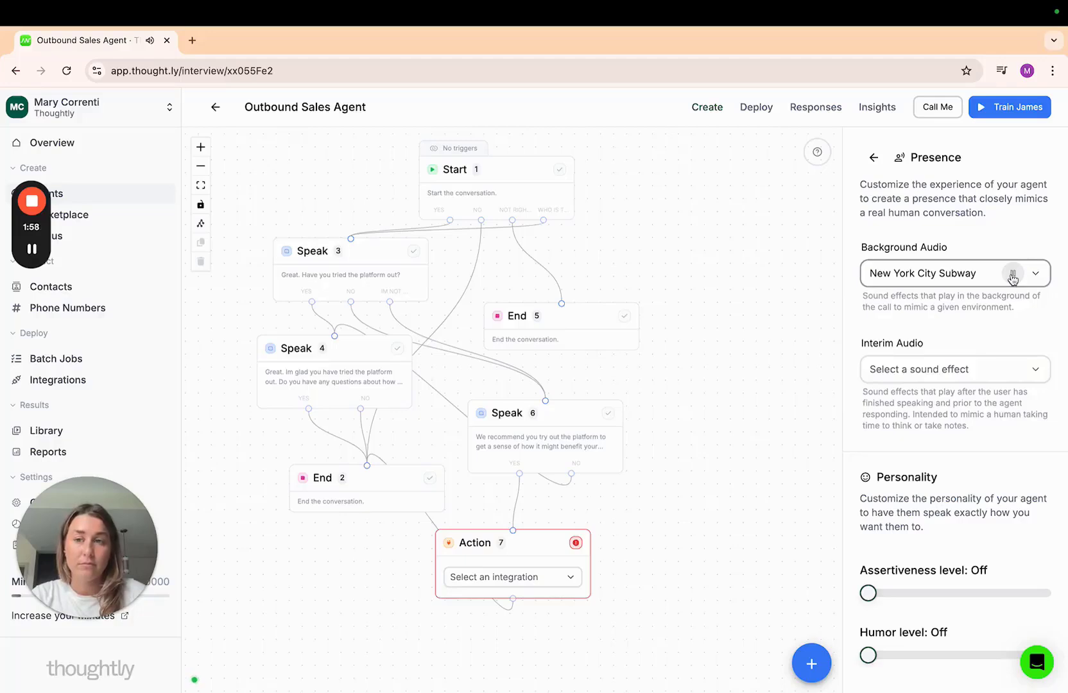
click(1012, 276)
Step: Set the agent's background audio to None
click(1036, 273)
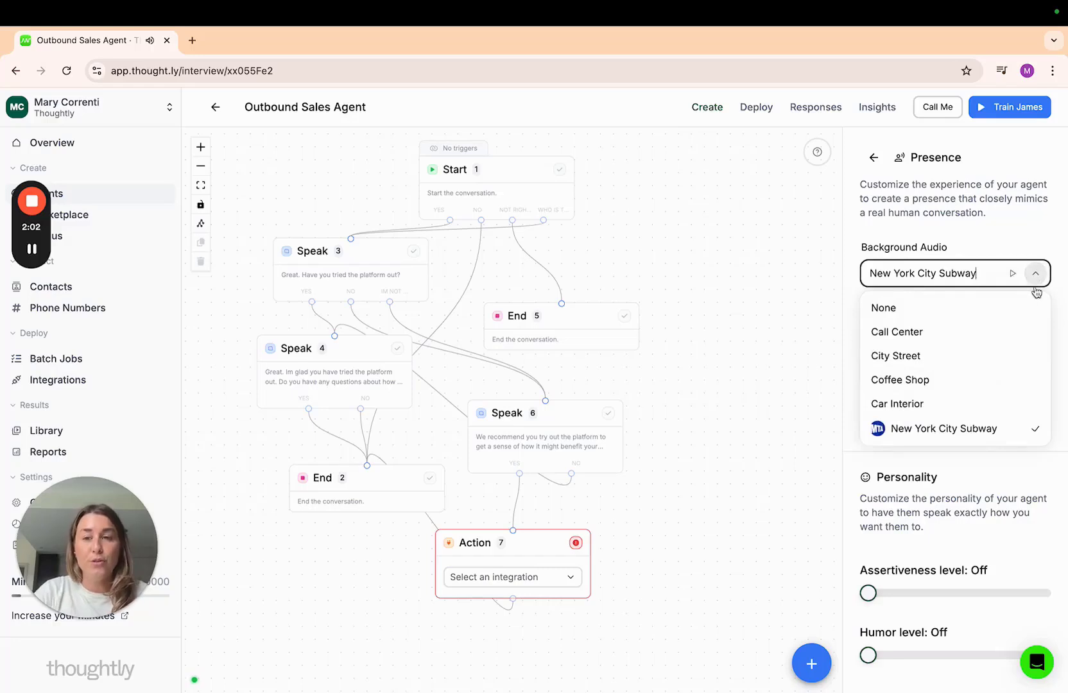
click(978, 312)
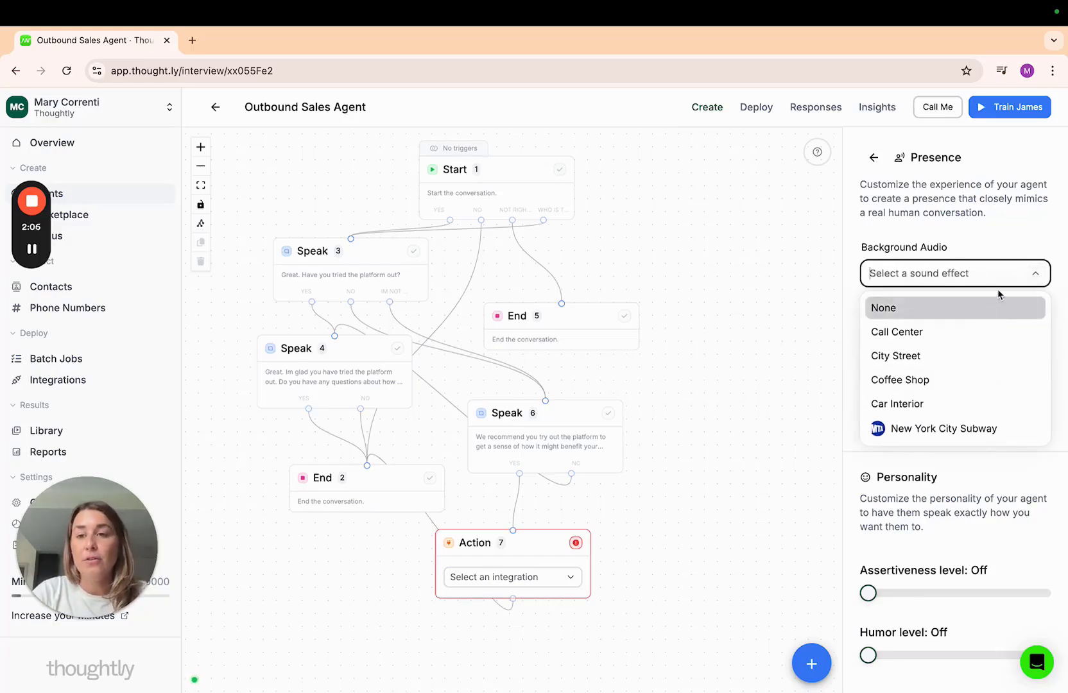
click(1028, 241)
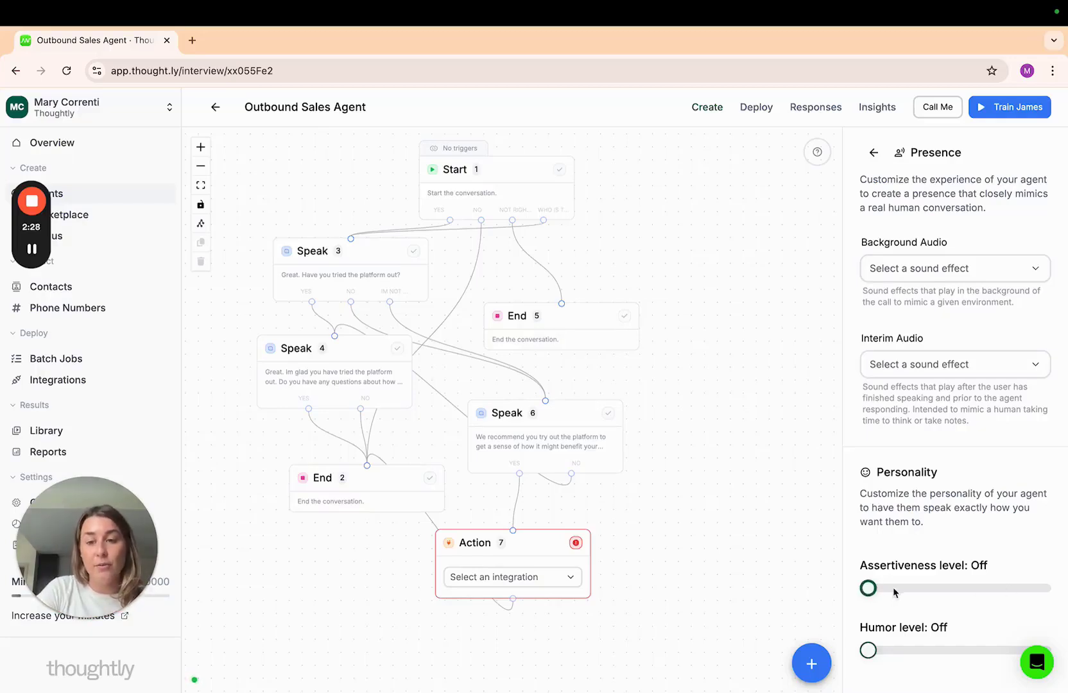
Step: Try the assertiveness level at Medium and High, and return it to Off
drag(868, 589, 966, 598)
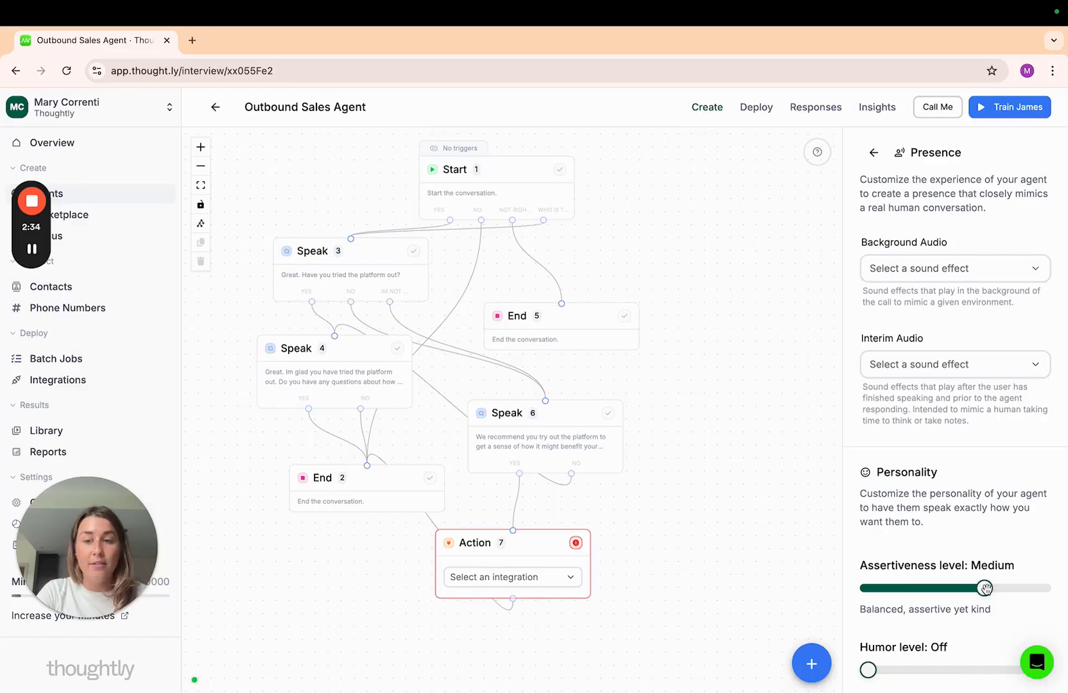
drag(984, 588, 1041, 589)
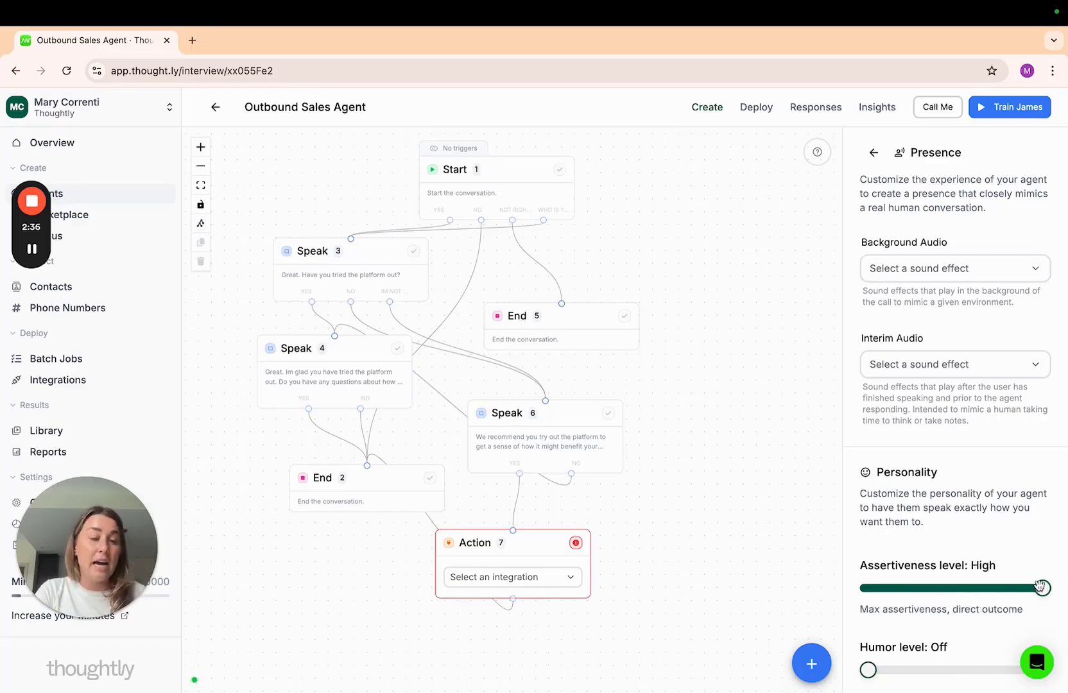
scroll(1009, 635, down, 1)
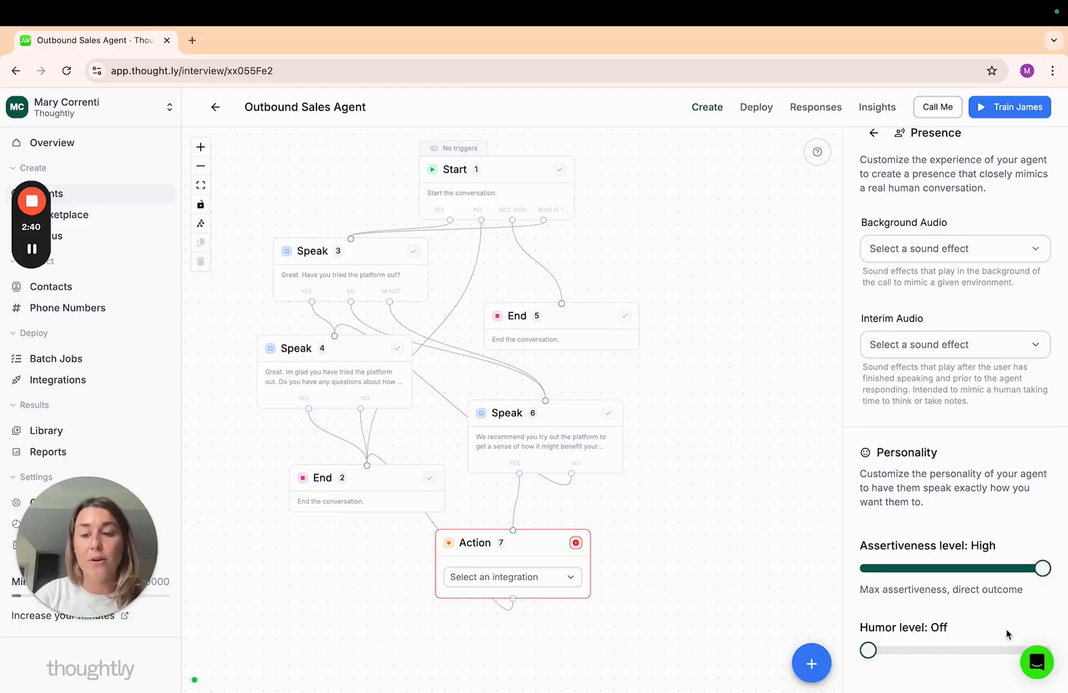
drag(1042, 568, 861, 580)
scroll(860, 580, up, 1)
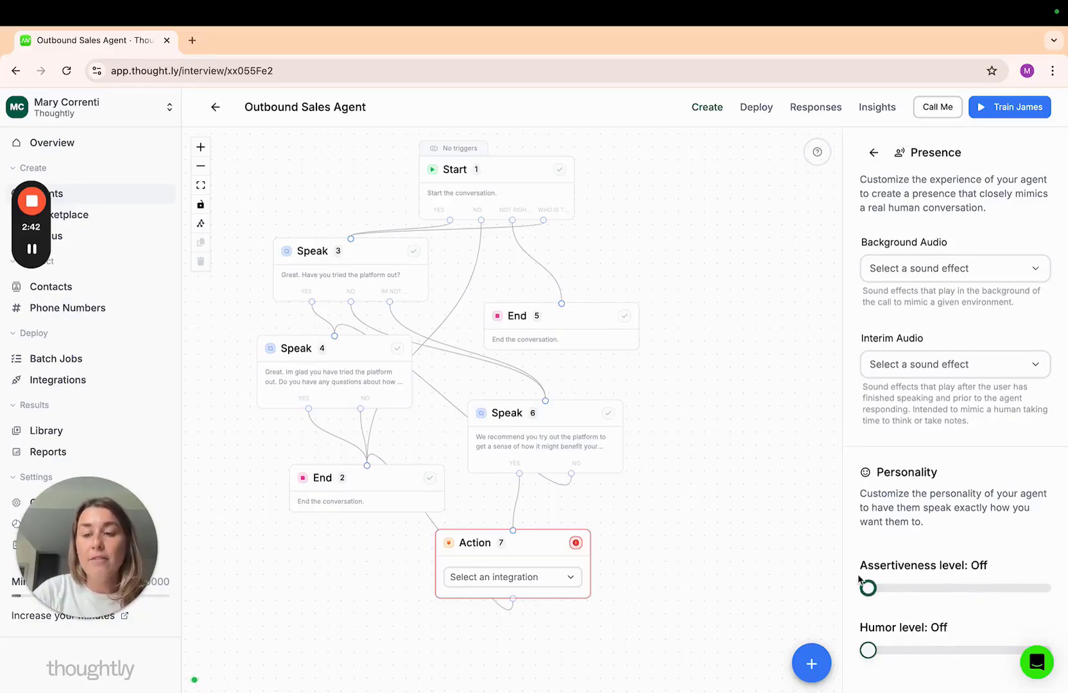
Step: Try the agent's humor level at Medium and raise it to High
drag(869, 650, 971, 650)
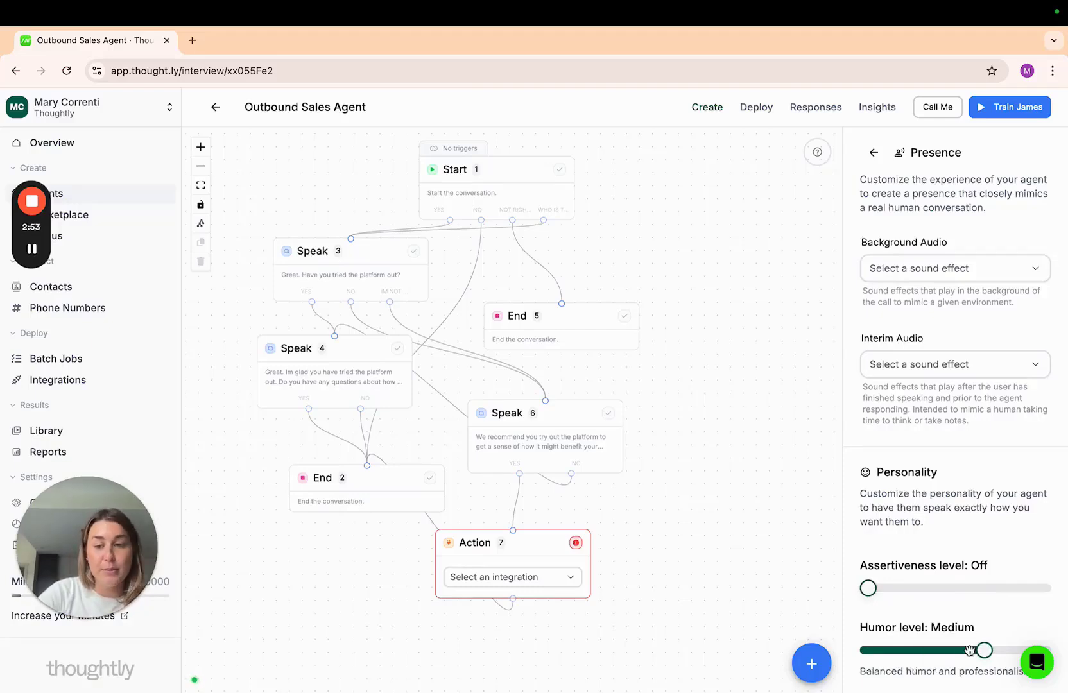
drag(985, 651, 1035, 655)
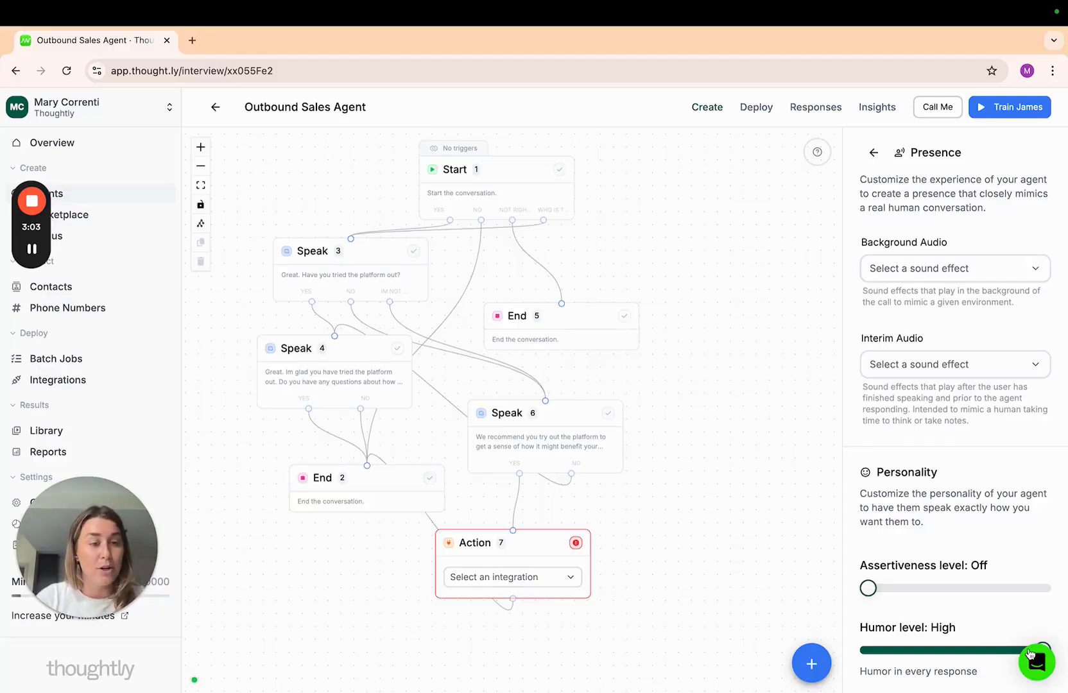
scroll(1031, 604, down, 1)
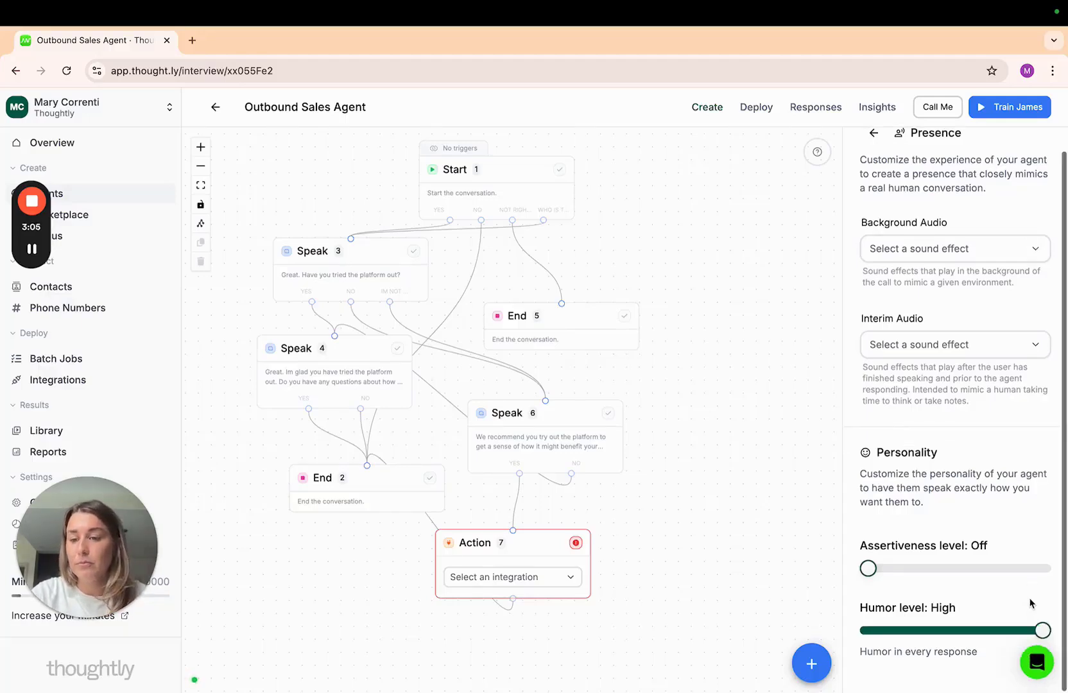
click(32, 250)
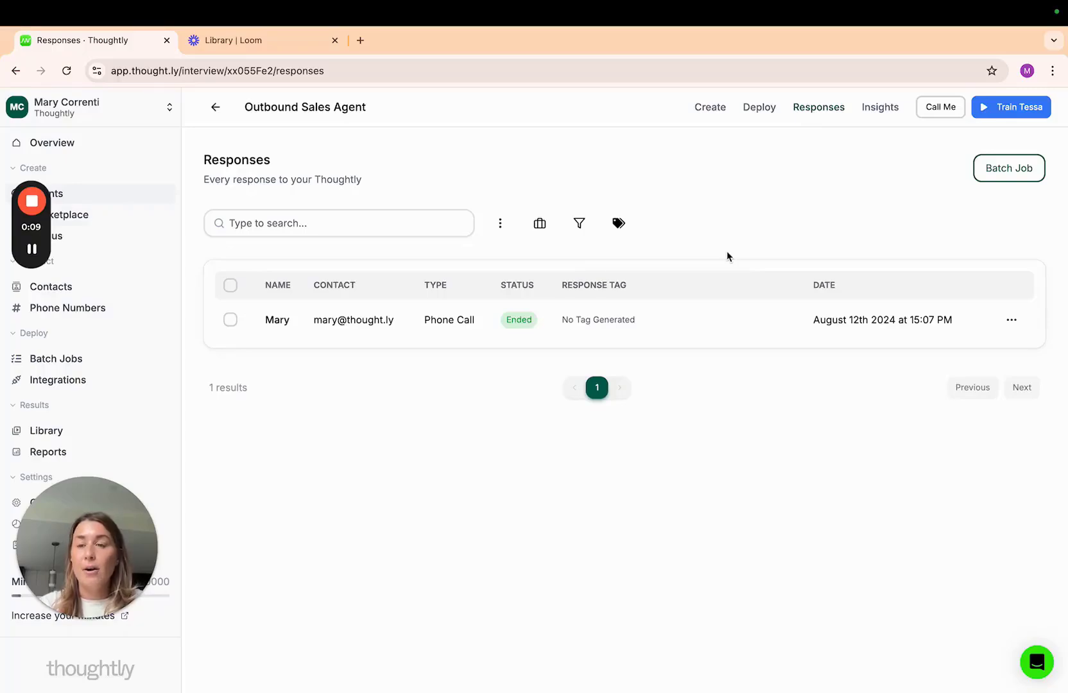
Step: Have the agent place a test phone call and review the conversation transcript in the call's response page
click(942, 111)
click(638, 443)
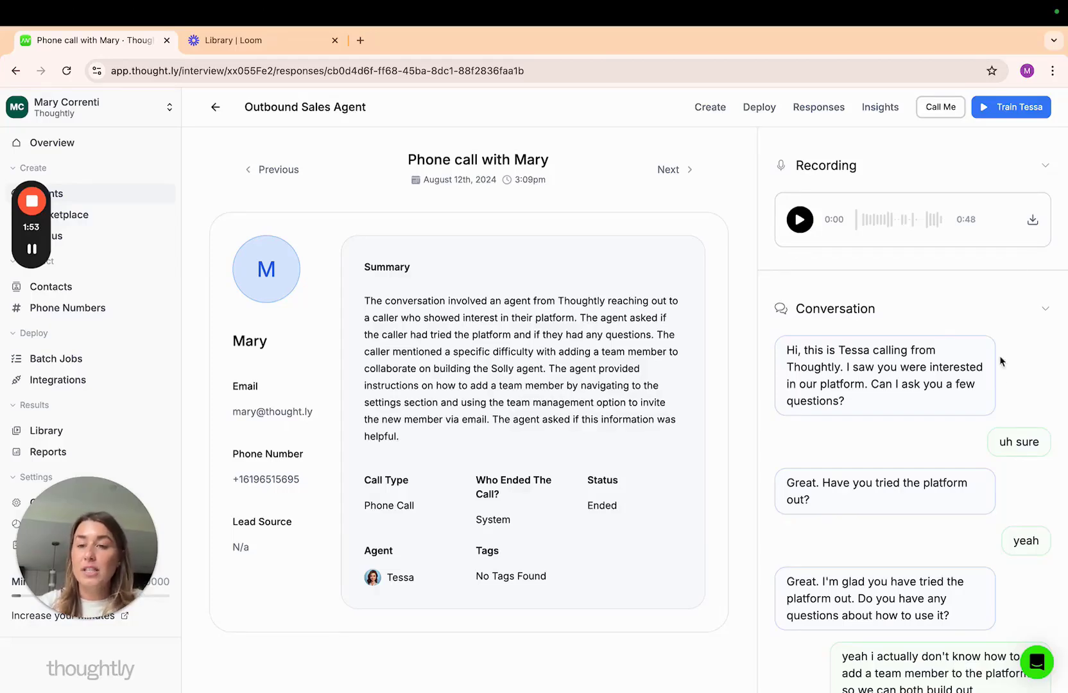
scroll(999, 372, down, 4)
scroll(999, 380, up, 4)
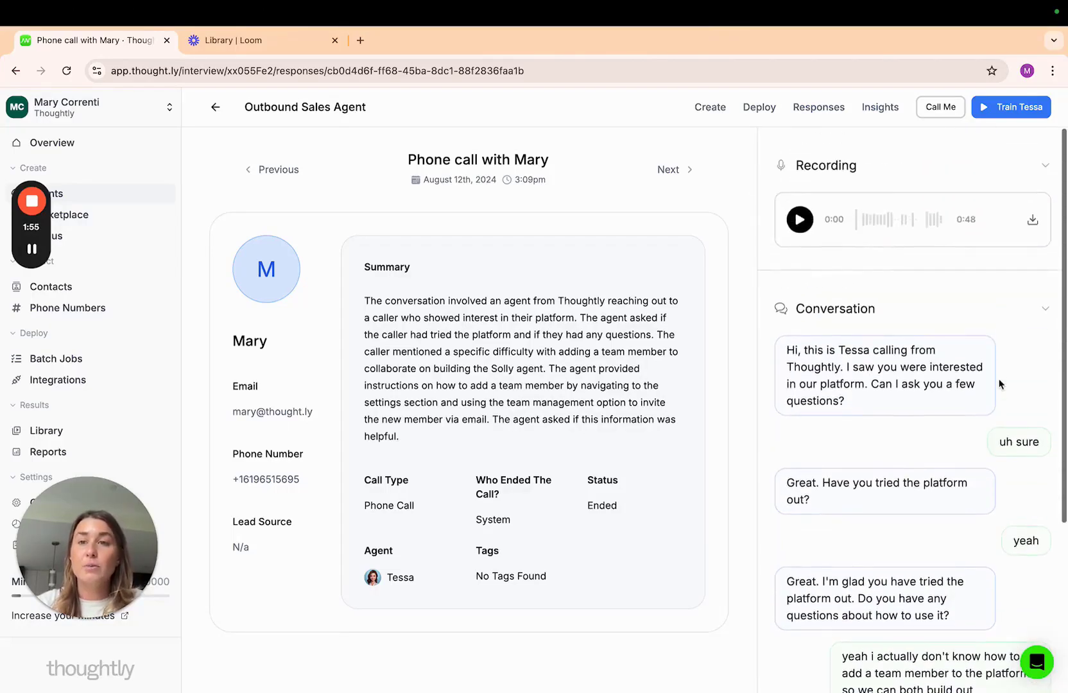